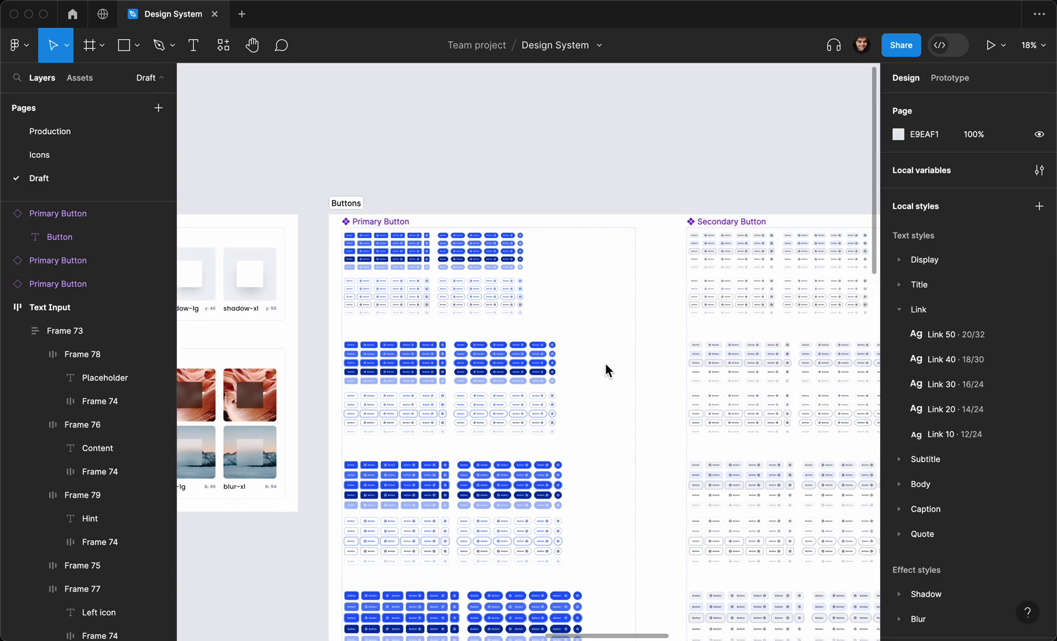
Step: Search the assets for 'primary' and drop a Primary Button instance above the Buttons frame
scroll(356, 186, up, 3)
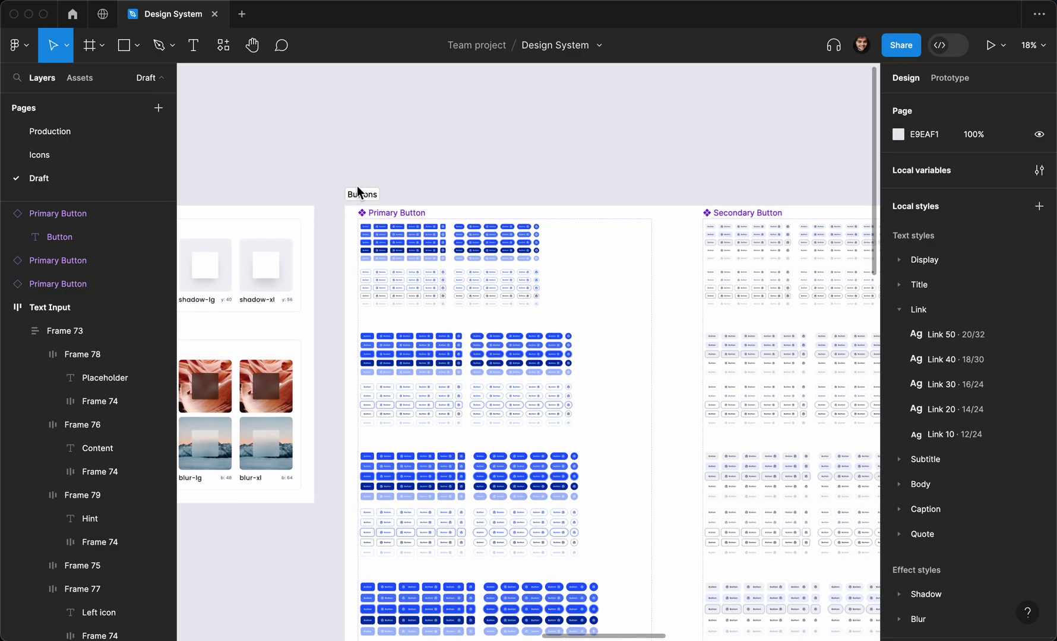
click(79, 78)
scroll(342, 129, up, 3)
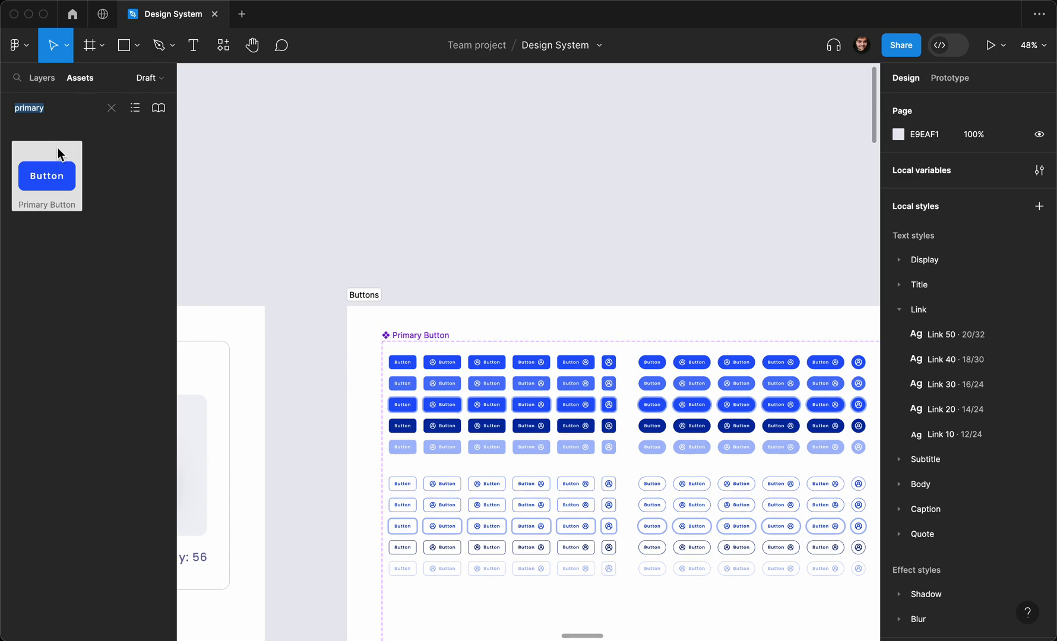
drag(50, 165, 490, 200)
Step: Try the button's icon alignment variants: left, right, then icon only
scroll(490, 200, up, 3)
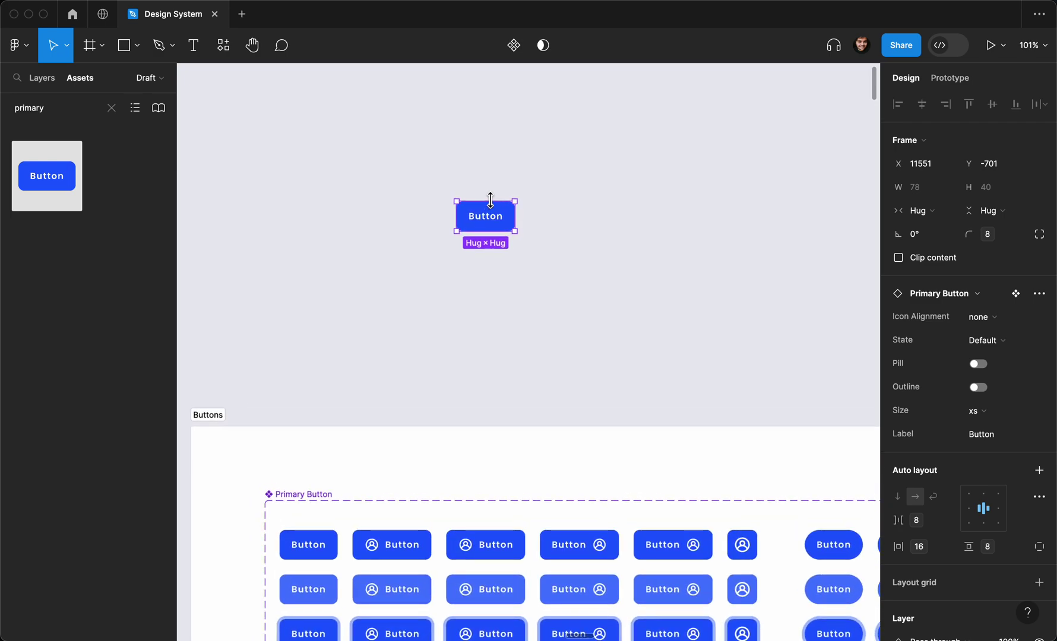
scroll(490, 200, up, 2)
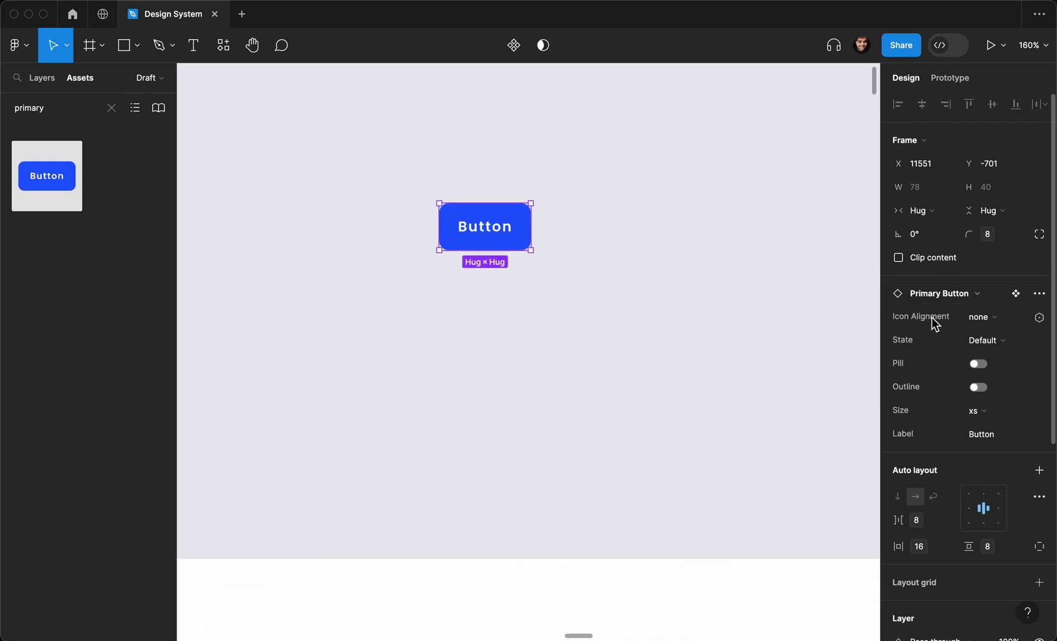
click(1001, 319)
click(996, 335)
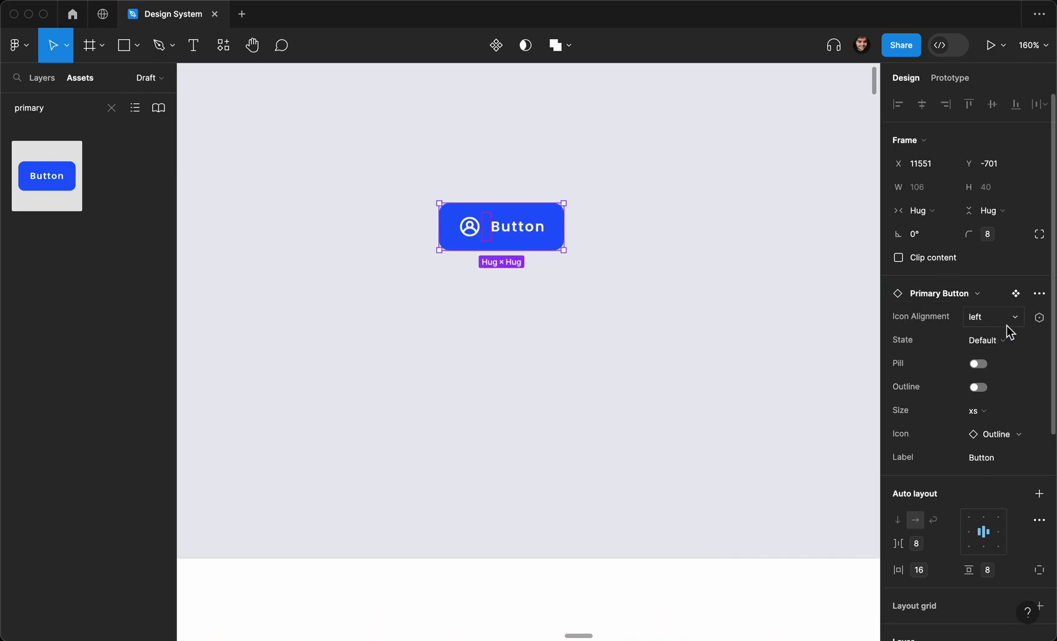
click(1006, 326)
click(1004, 352)
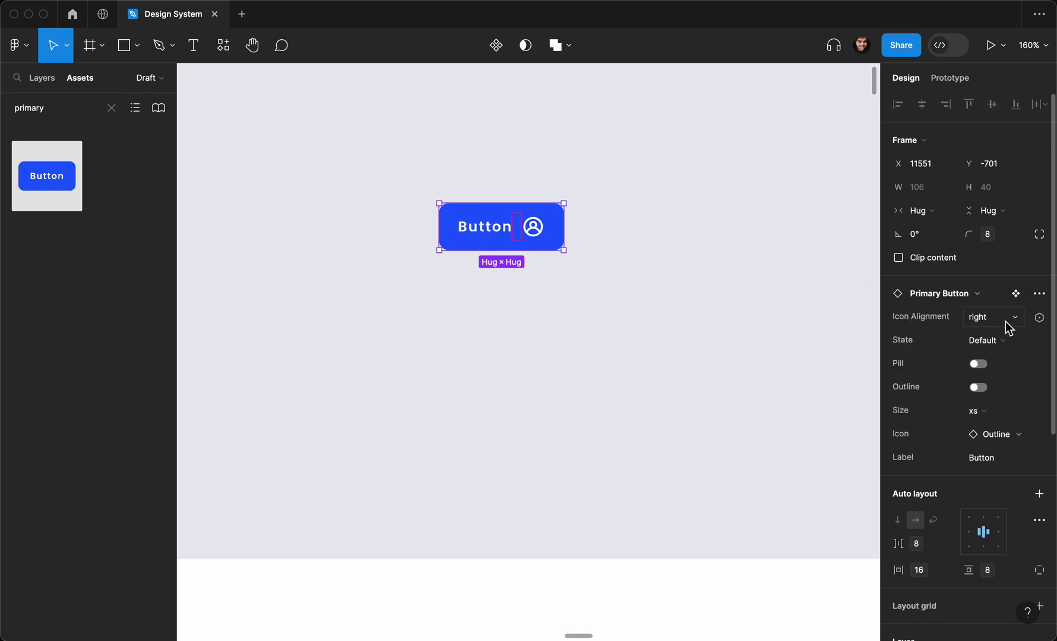
click(1006, 322)
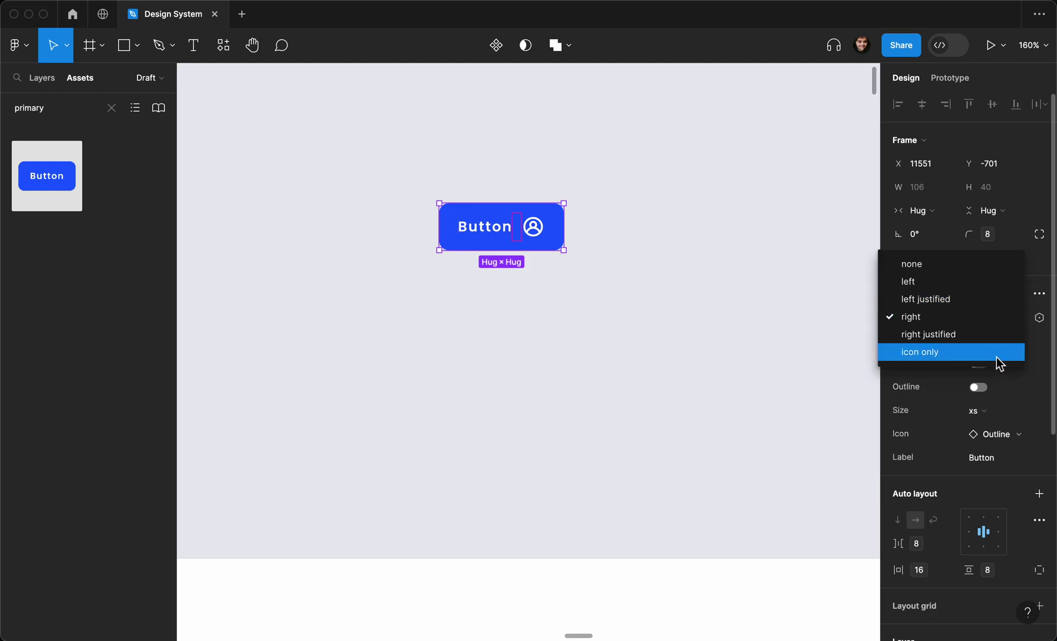
click(996, 356)
Step: Cycle the button through the Hover, Focused, Active and Disabled states
click(984, 341)
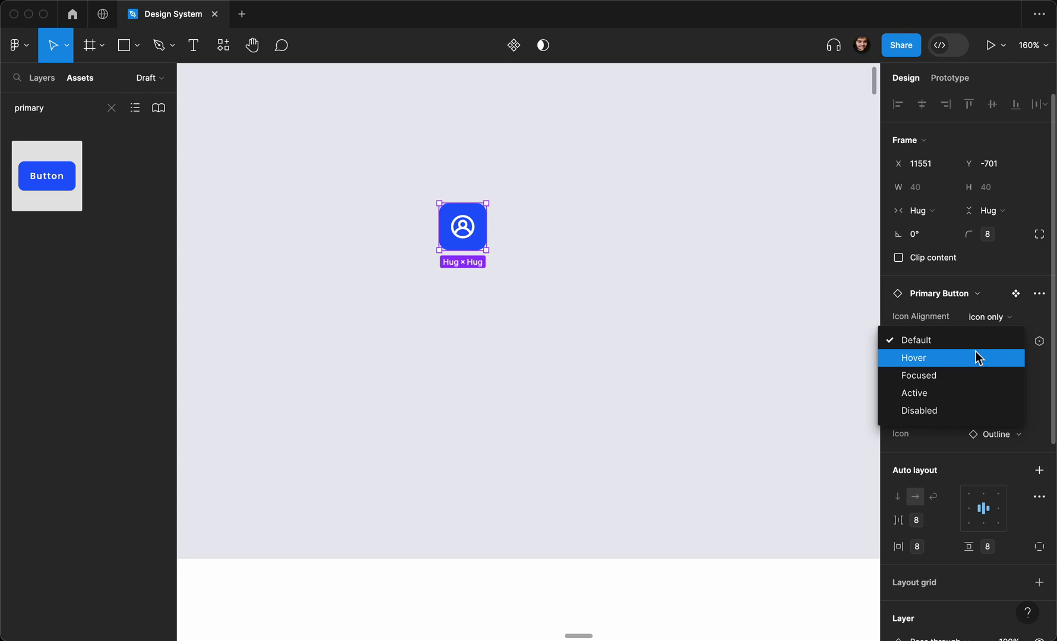
click(976, 357)
click(992, 344)
click(987, 358)
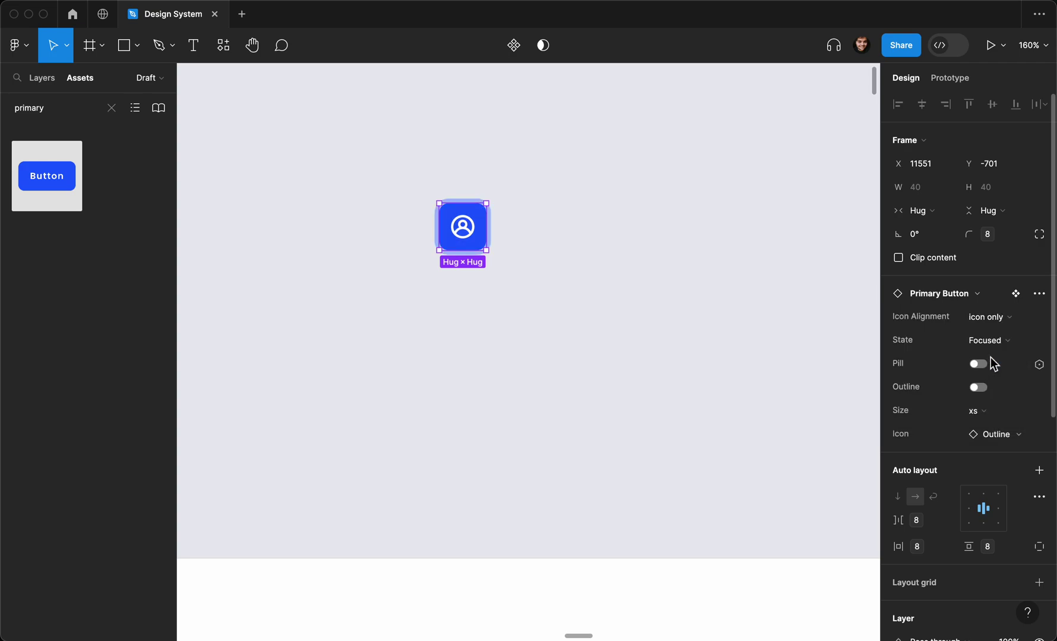
click(993, 343)
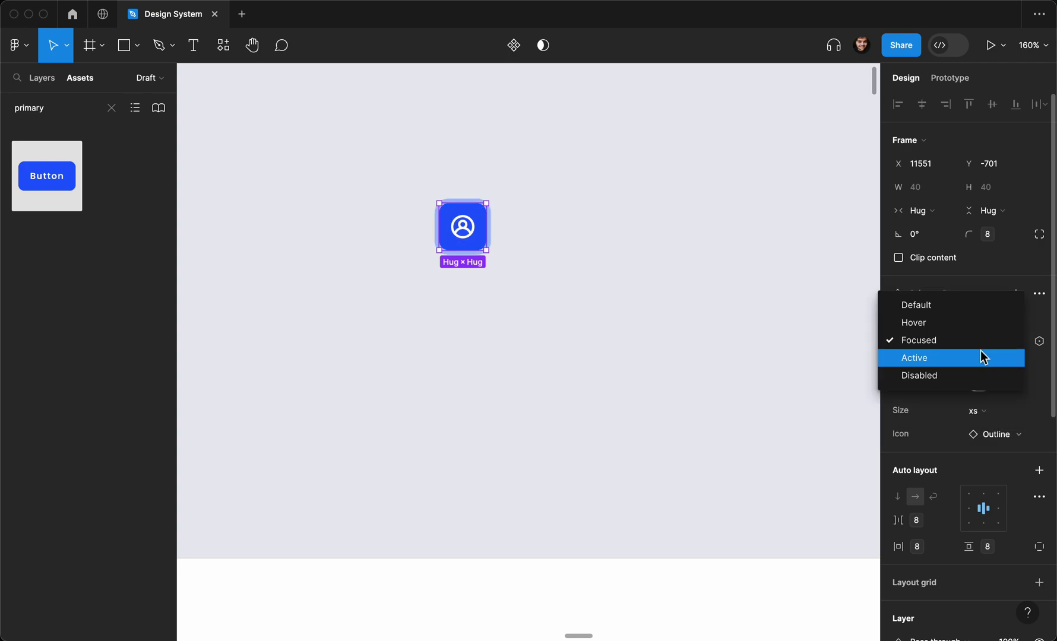
click(978, 356)
click(985, 341)
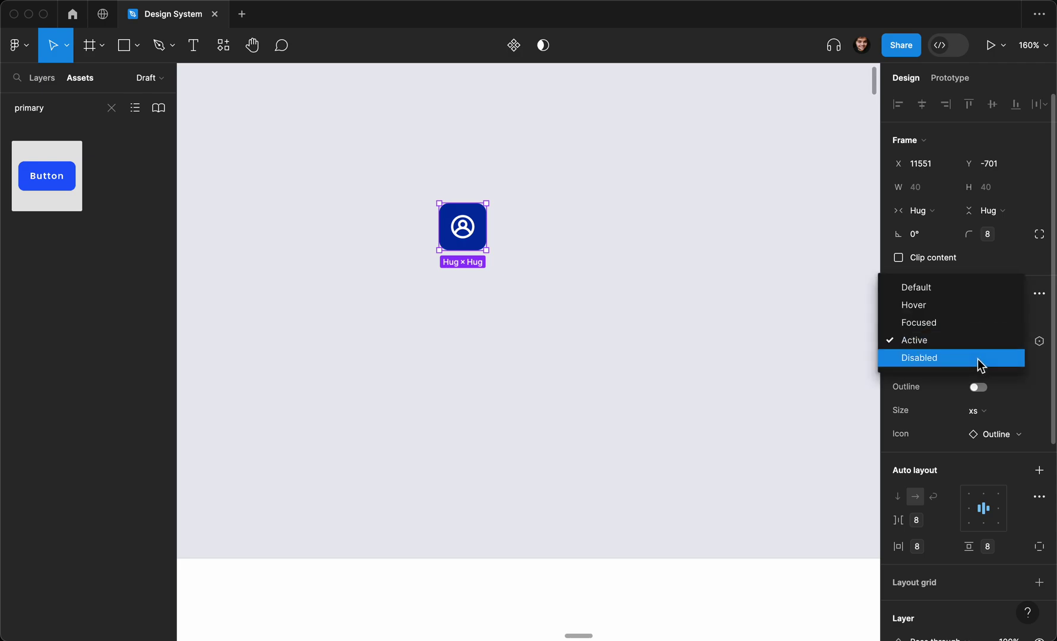
click(978, 358)
Step: Turn on Pill, return the state to Default and set icon alignment to none
click(973, 364)
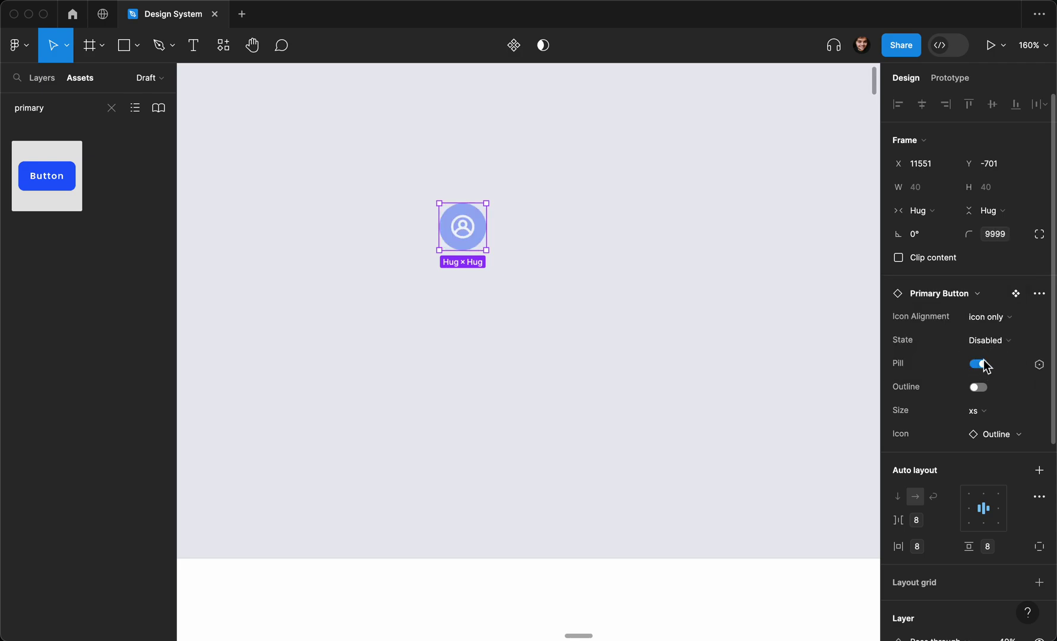
click(988, 341)
click(994, 270)
click(993, 315)
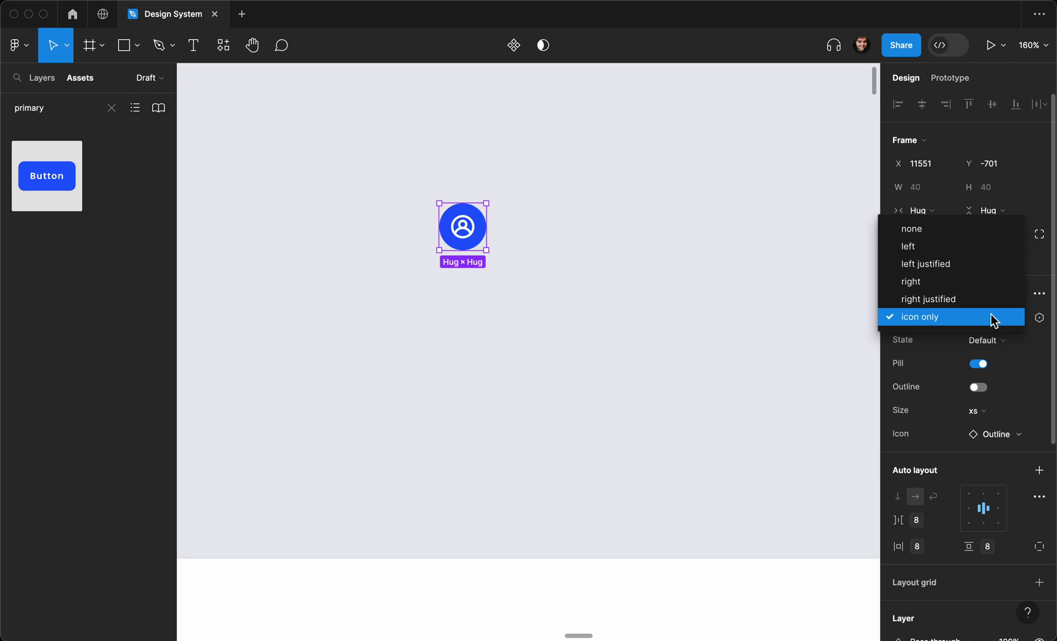
click(956, 232)
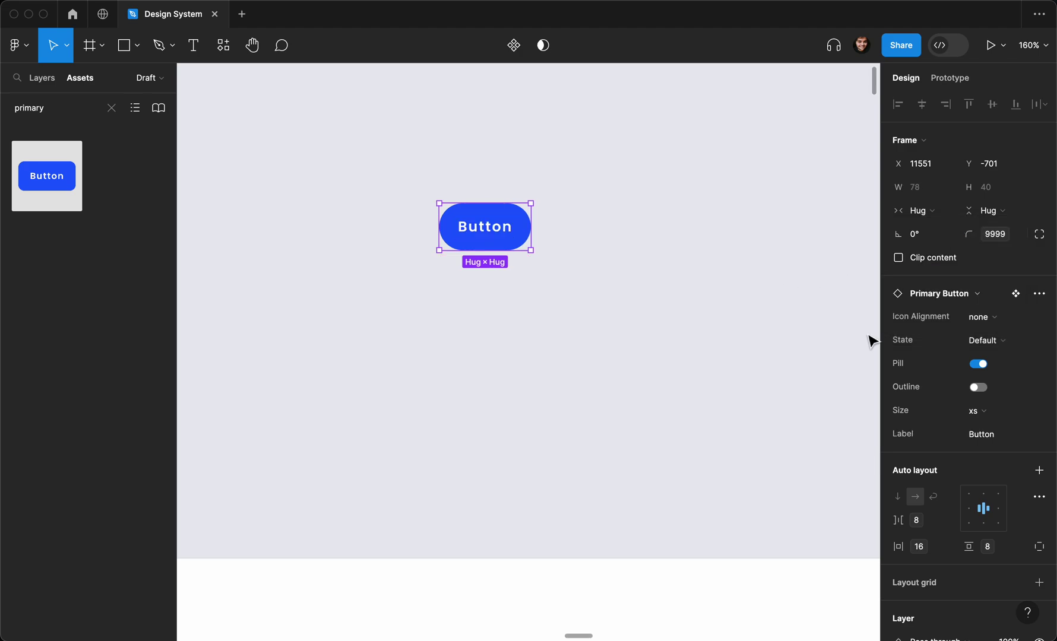
Step: Turn on Outline and set the button size to sm
click(977, 387)
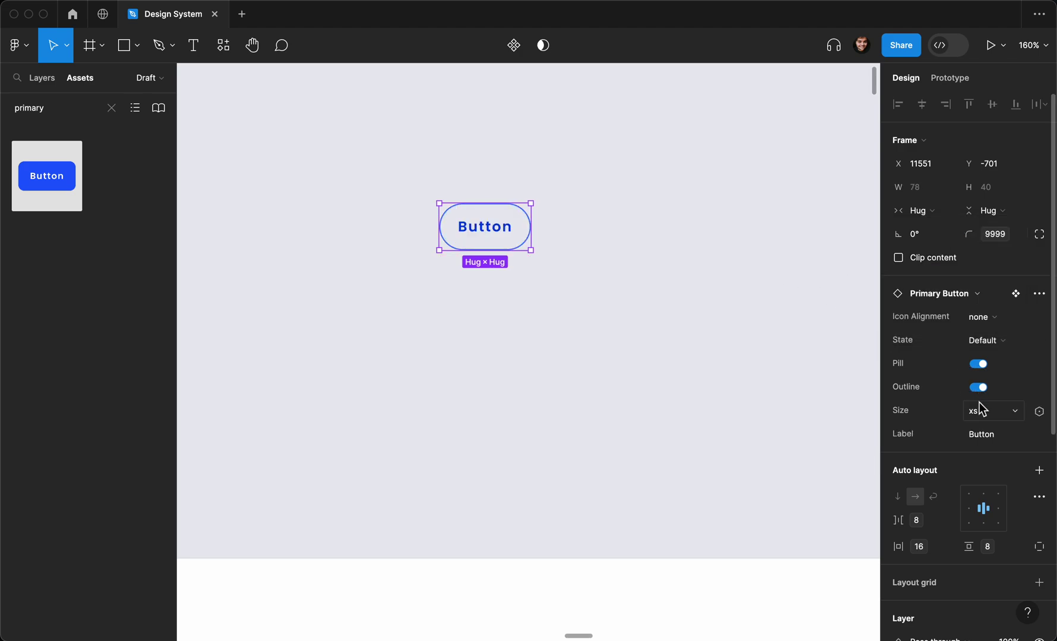
click(977, 411)
click(971, 427)
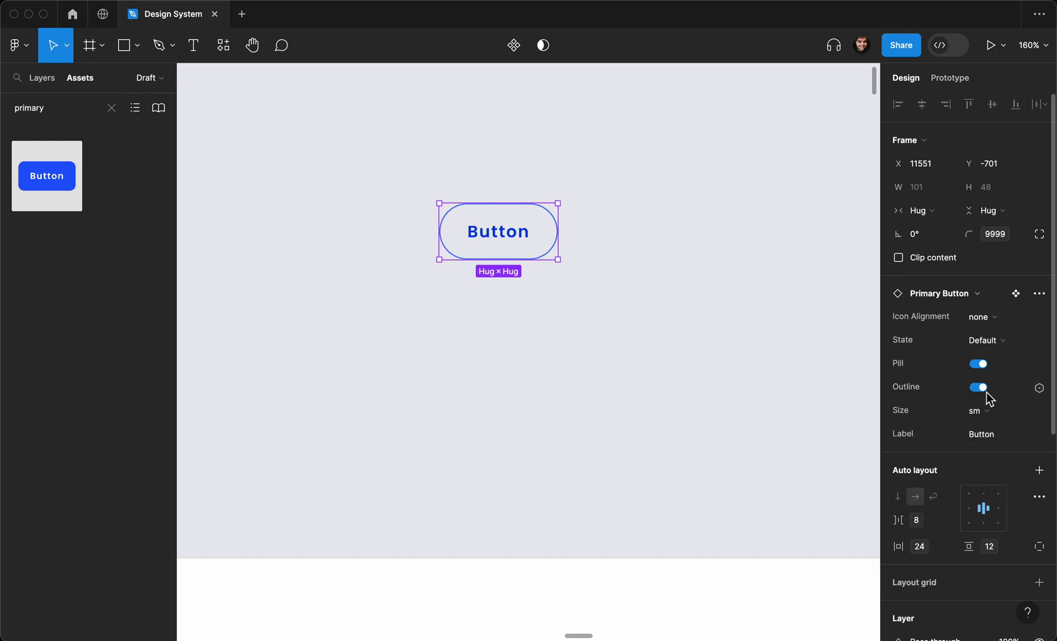
click(983, 411)
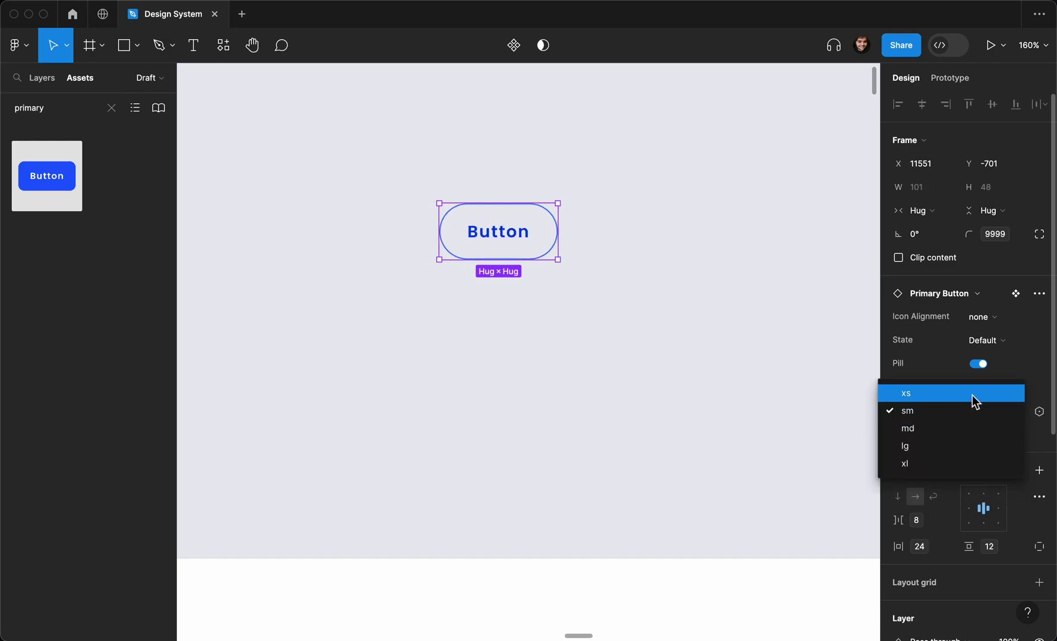
click(943, 372)
click(978, 434)
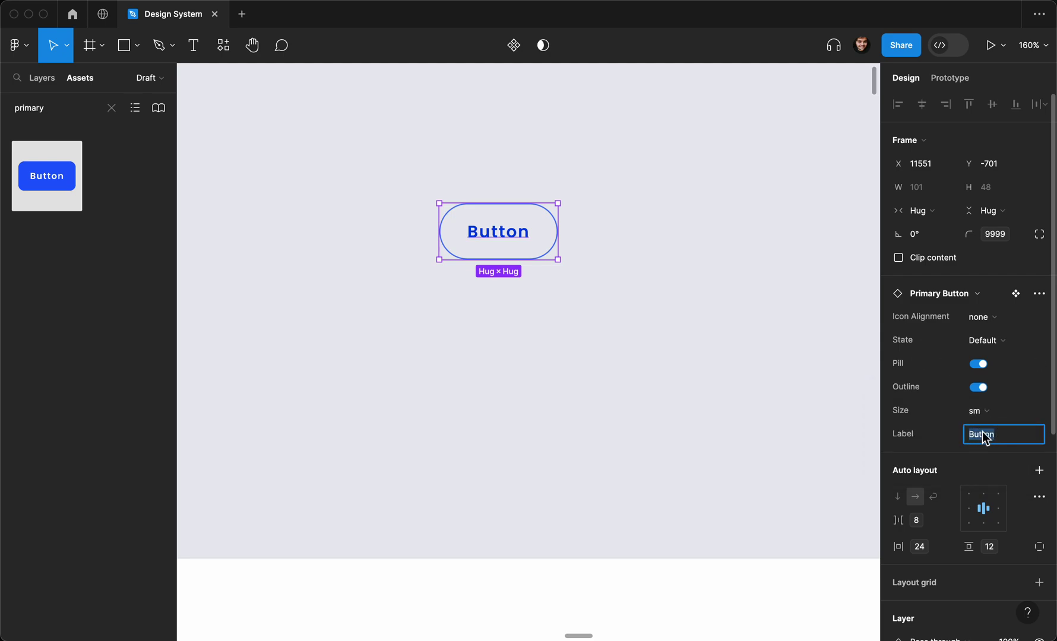
scroll(776, 370, down, 3)
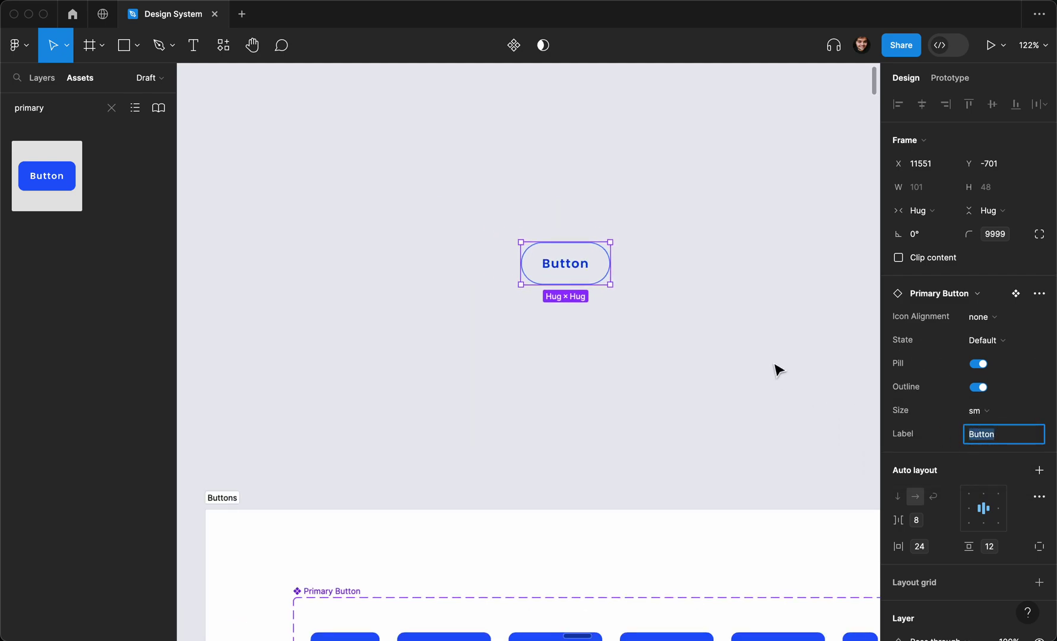
Step: Marquee-select the Primary Button instance and delete it
scroll(718, 321, down, 5)
click(720, 309)
drag(712, 259, 601, 302)
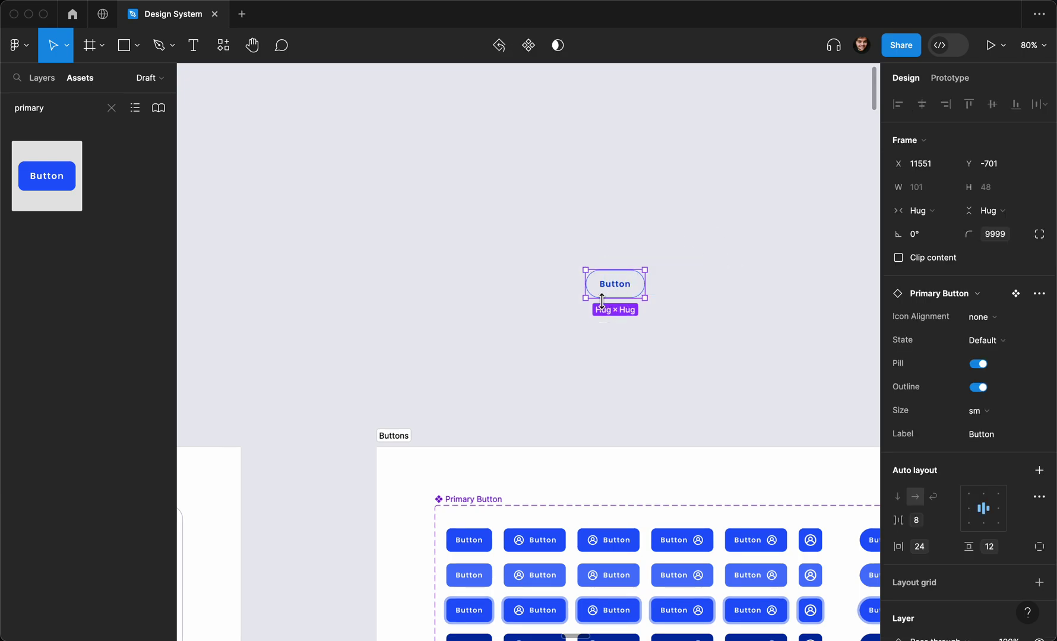
key(Delete)
Step: Pan and zoom across the canvas to the Text Input properties table
scroll(604, 306, down, 5)
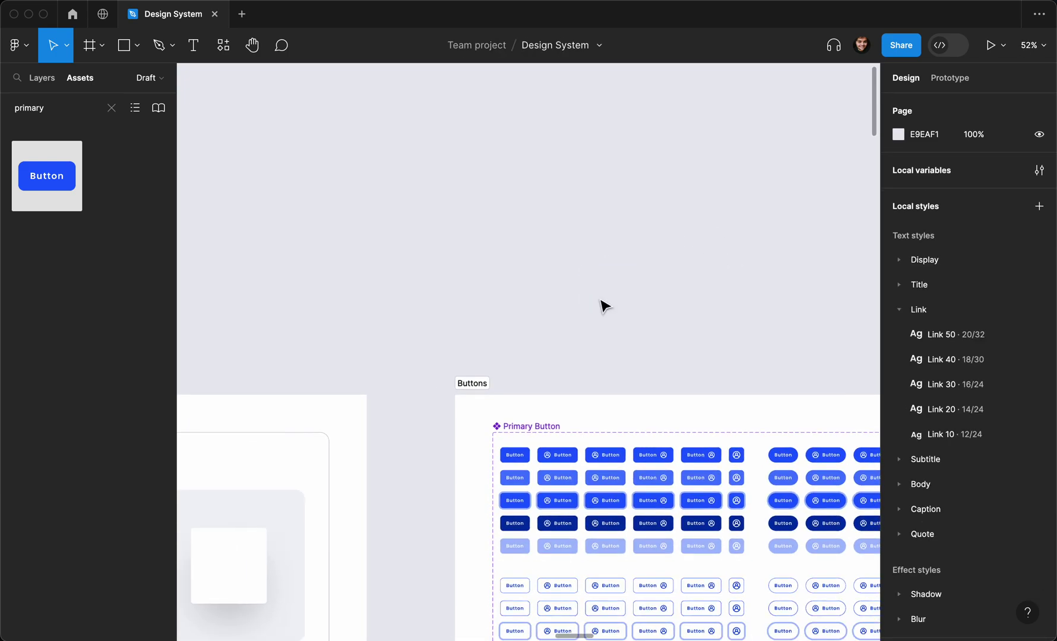
scroll(602, 305, down, 3)
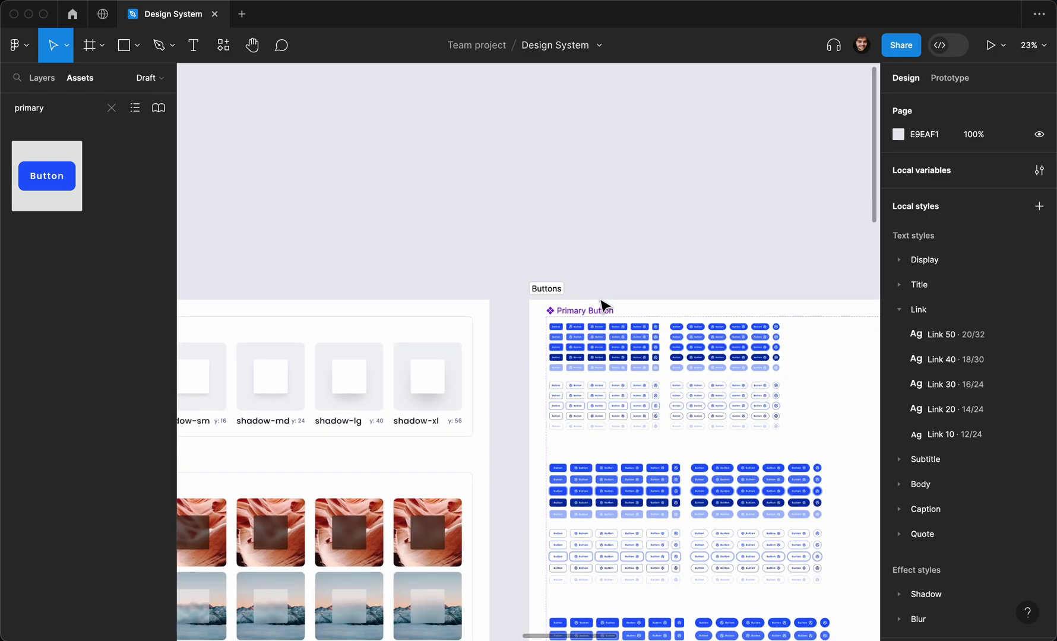
scroll(601, 306, down, 3)
scroll(603, 302, left, 2)
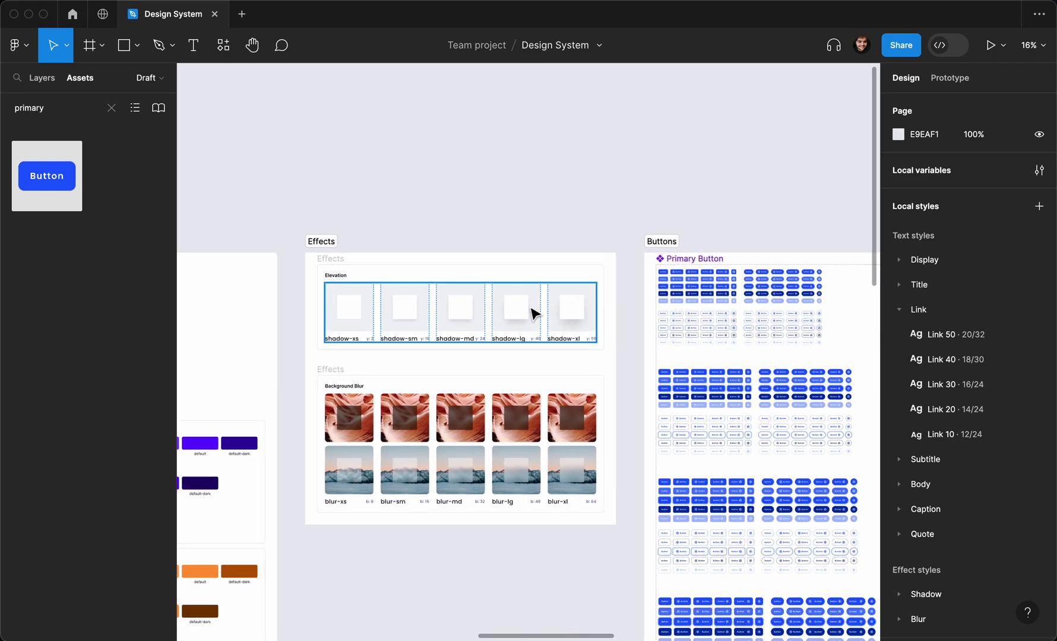
scroll(528, 311, left, 2)
scroll(529, 312, down, 2)
scroll(529, 313, left, 5)
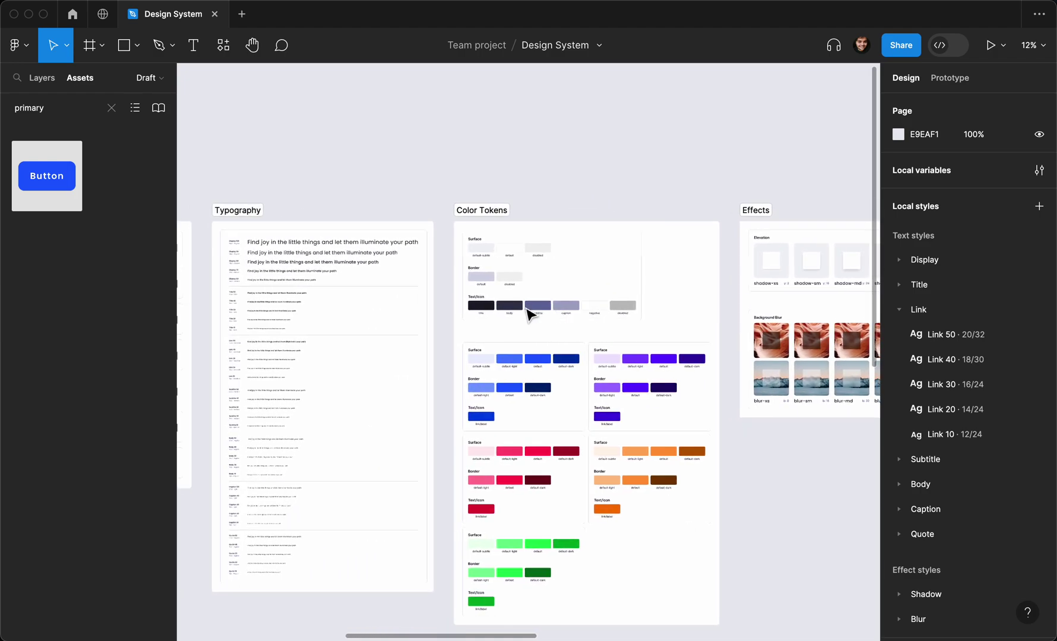
scroll(528, 313, up, 2)
scroll(528, 313, left, 5)
scroll(529, 313, down, 1)
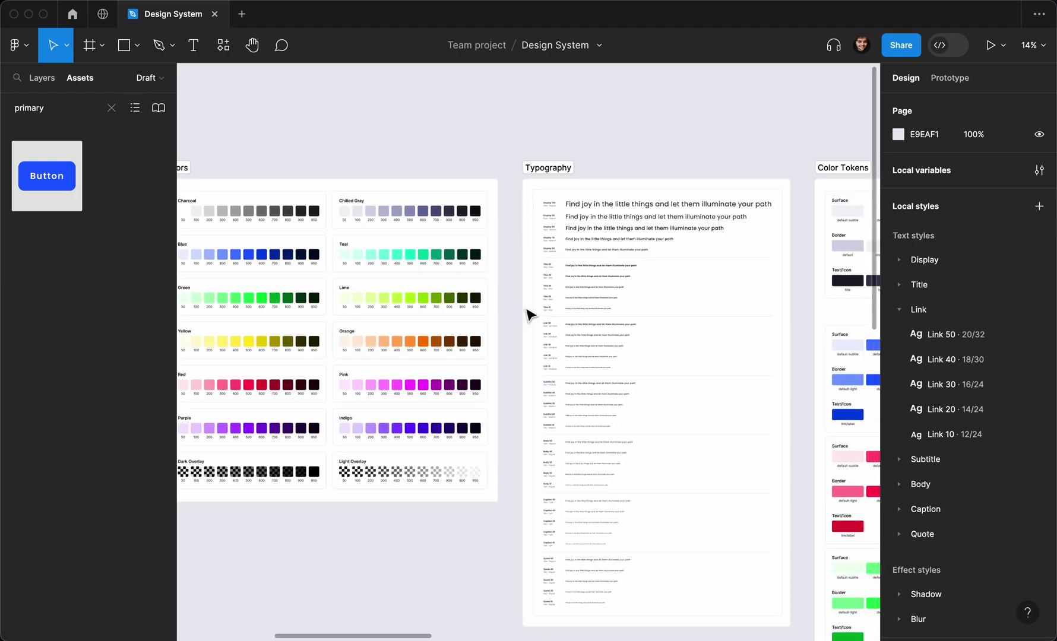
scroll(528, 313, down, 2)
scroll(529, 313, right, 15)
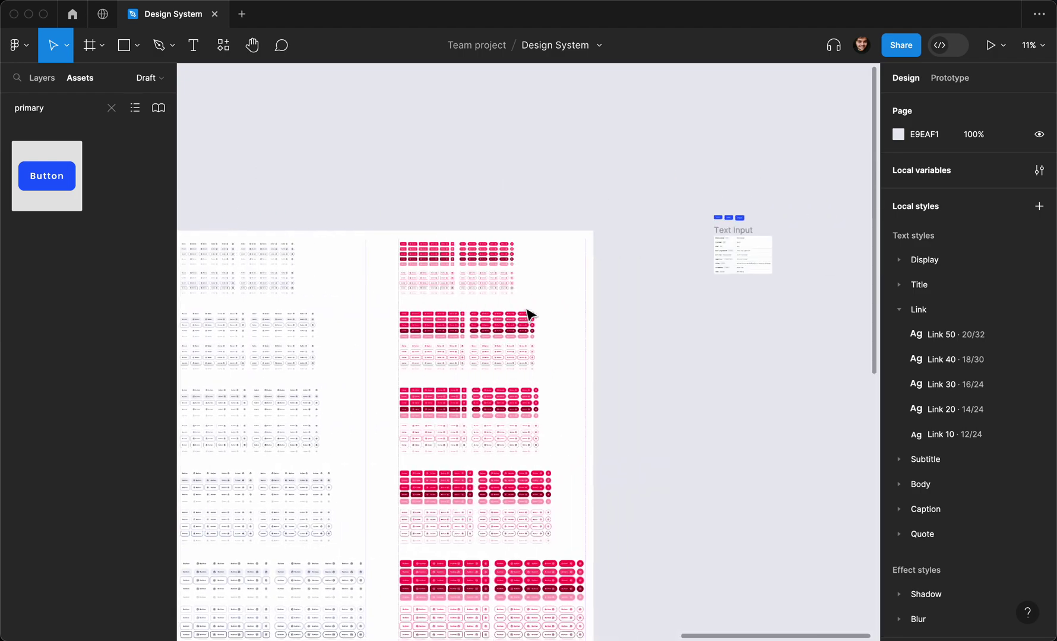
scroll(528, 312, right, 4)
scroll(528, 312, up, 3)
scroll(528, 312, right, 1)
scroll(528, 311, up, 1)
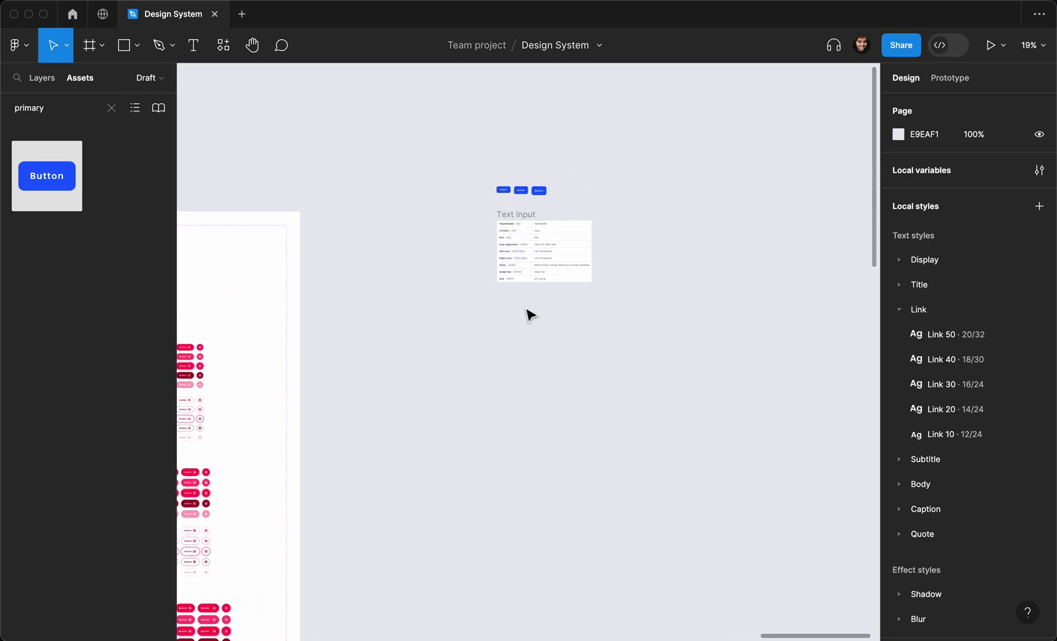
scroll(530, 315, up, 3)
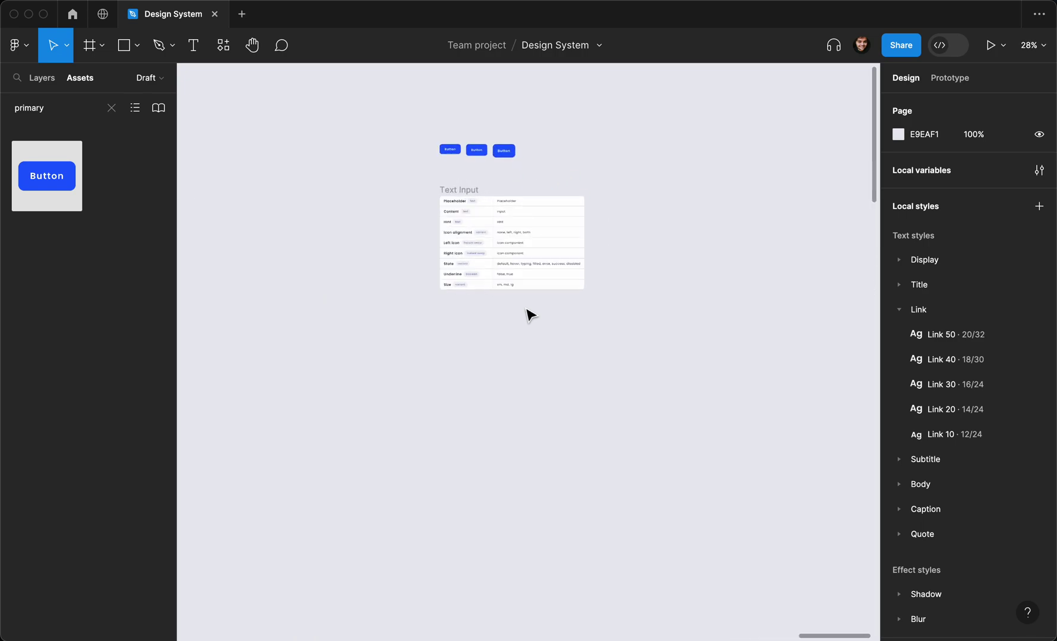
scroll(530, 315, up, 5)
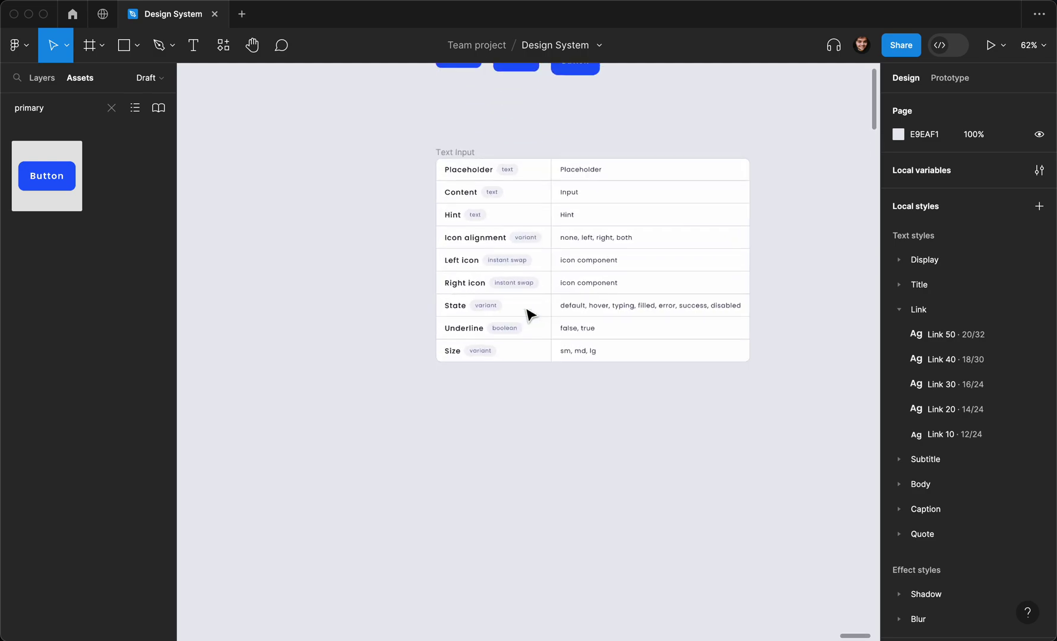
scroll(530, 314, down, 1)
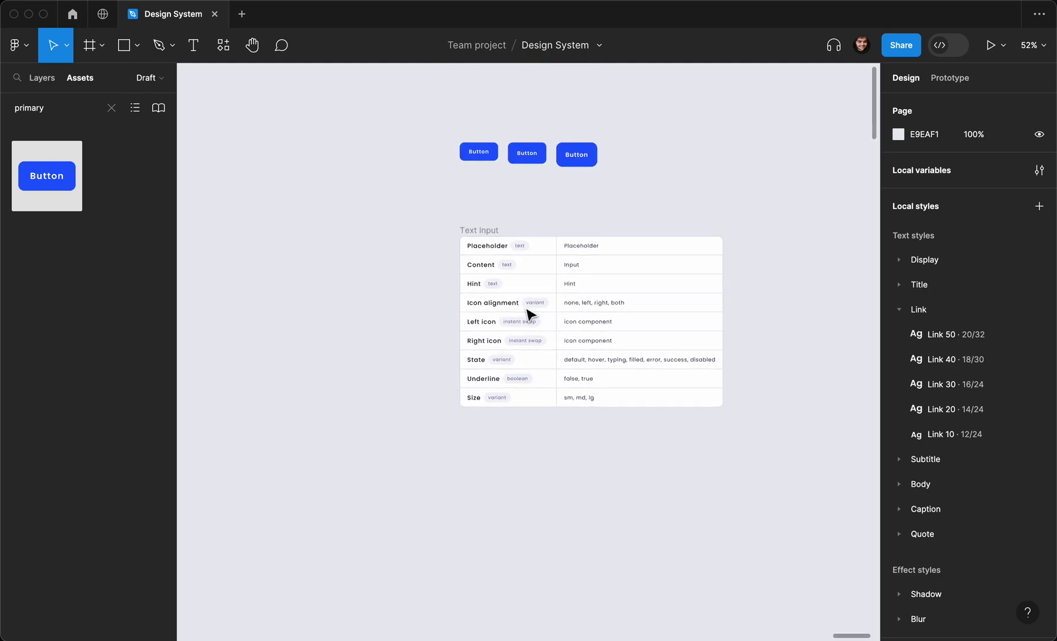
scroll(530, 314, left, 2)
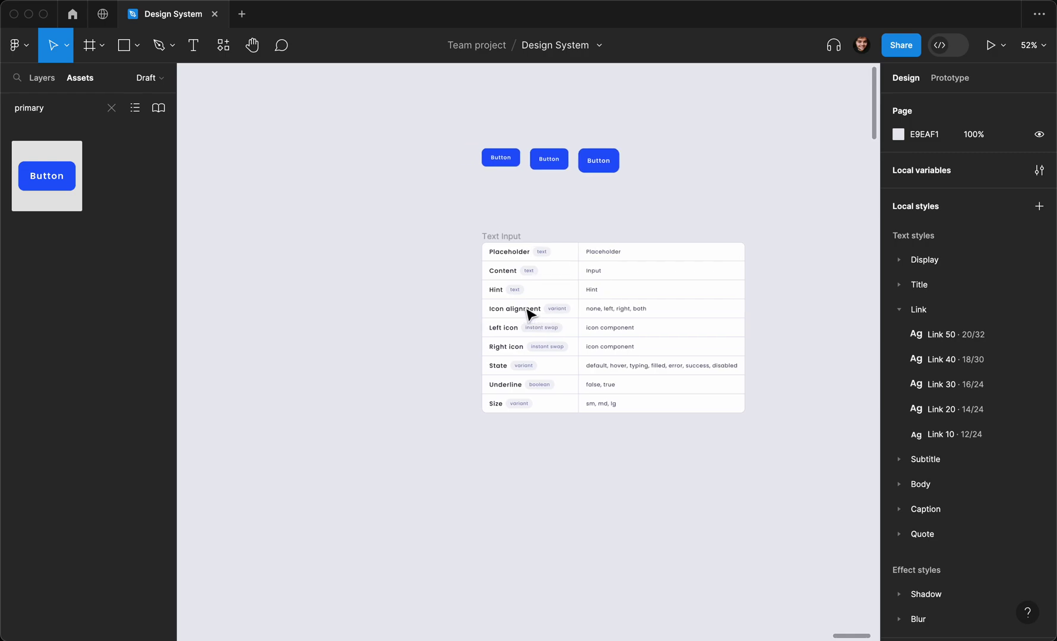
scroll(530, 315, up, 3)
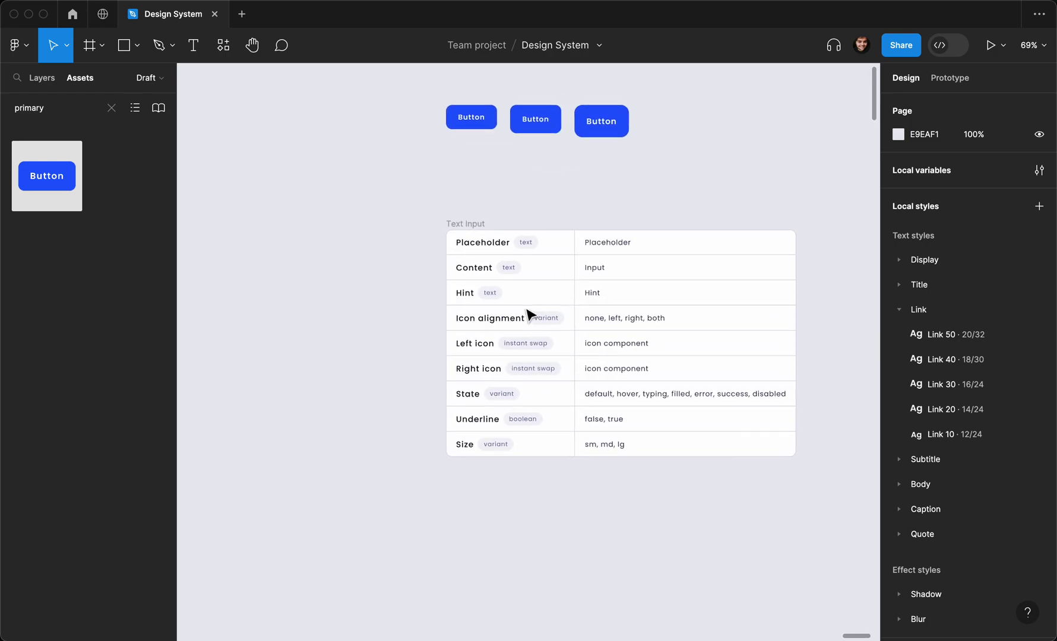
scroll(545, 311, right, 2)
scroll(545, 312, up, 1)
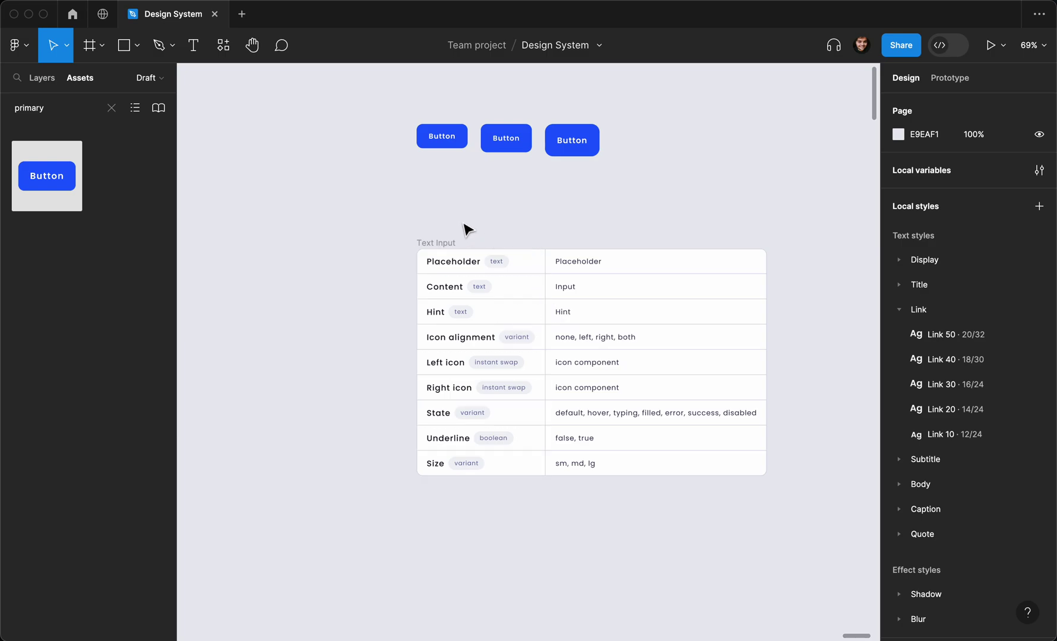
scroll(467, 228, right, 1)
scroll(467, 229, up, 2)
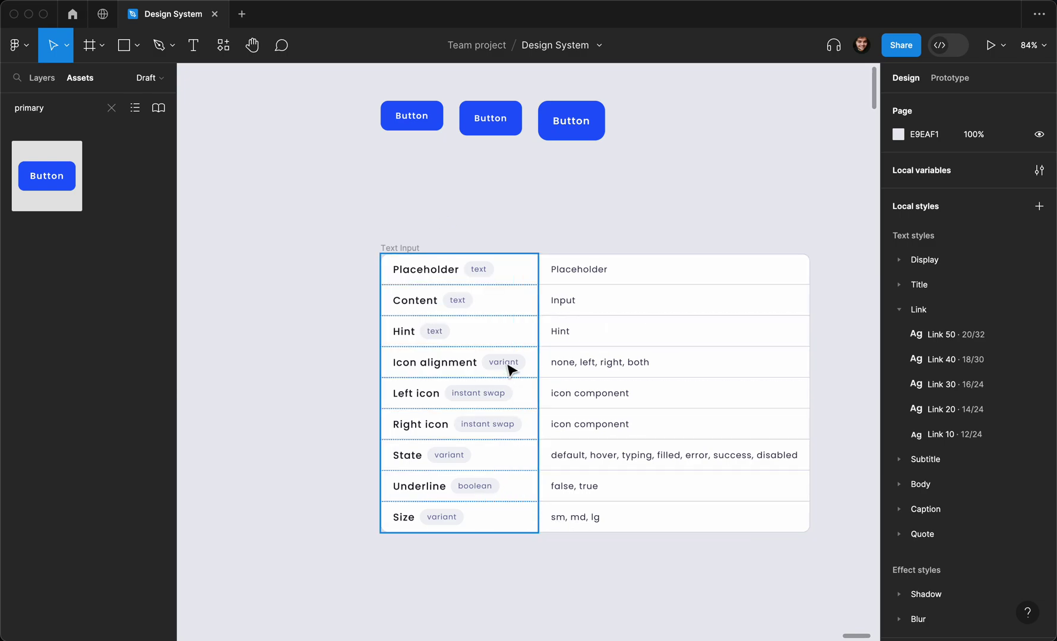
drag(397, 170, 558, 118)
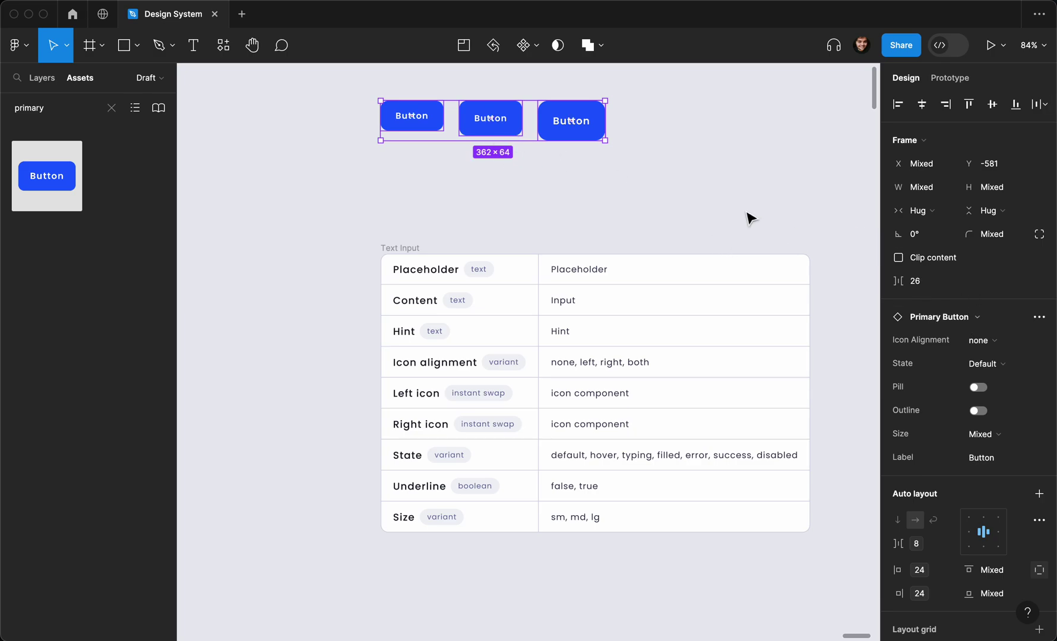
click(664, 169)
click(564, 122)
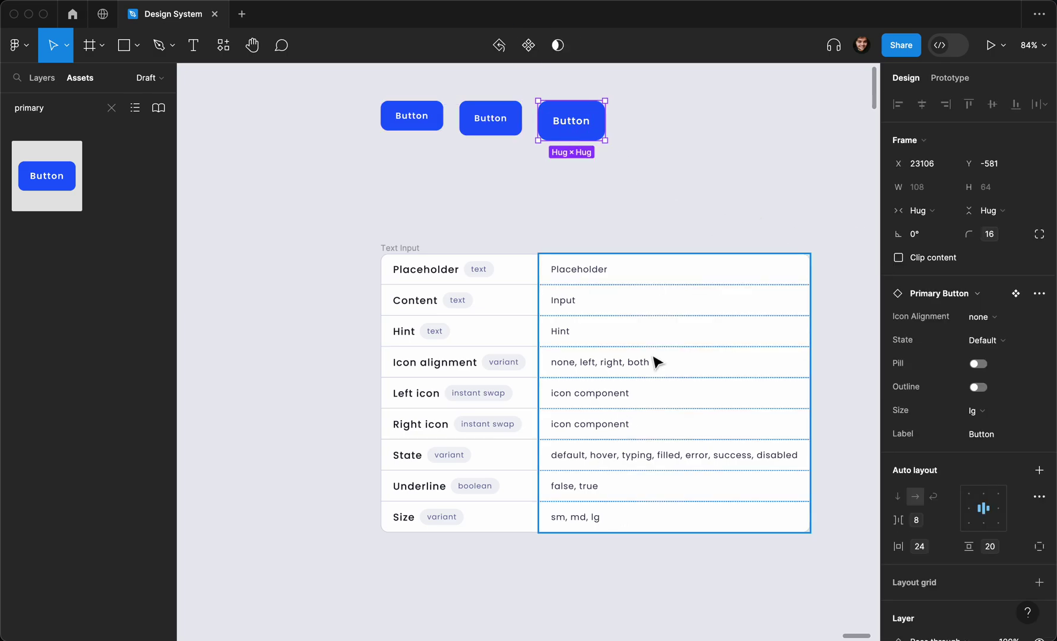
click(478, 126)
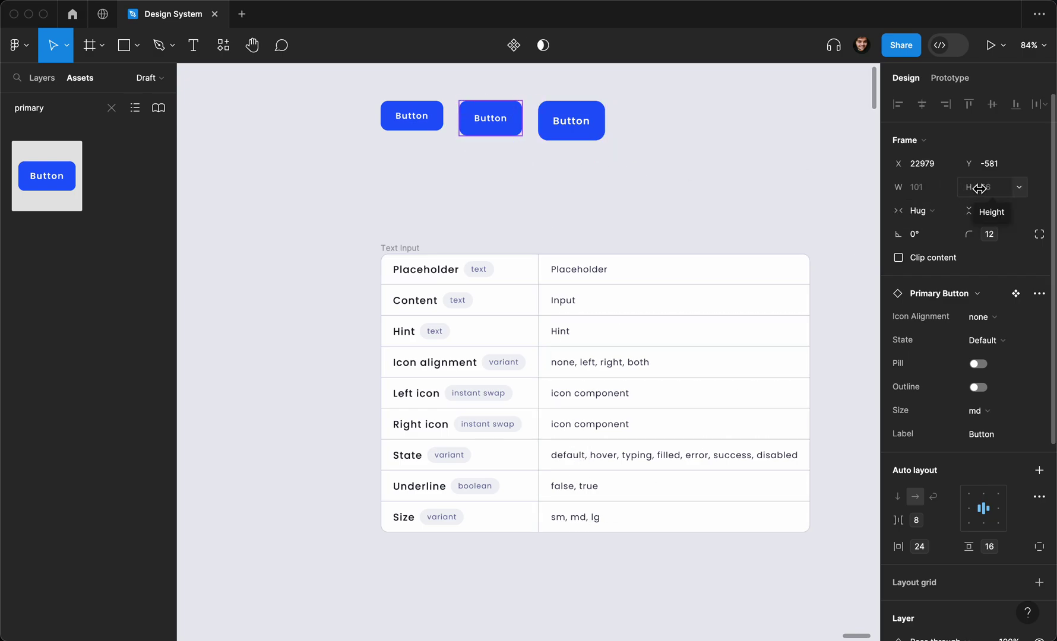
click(437, 123)
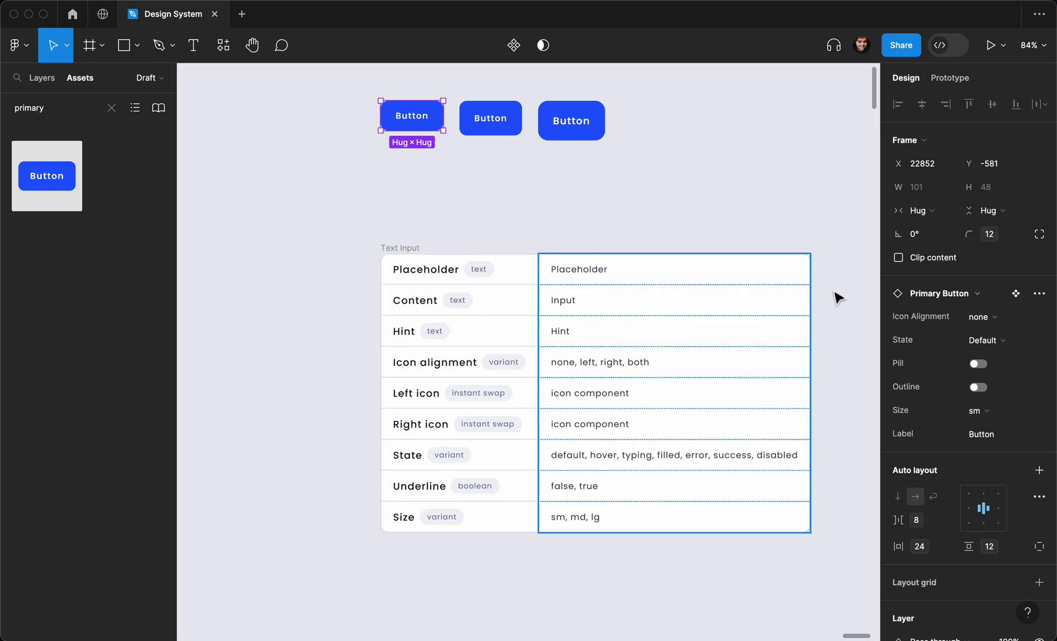
click(731, 189)
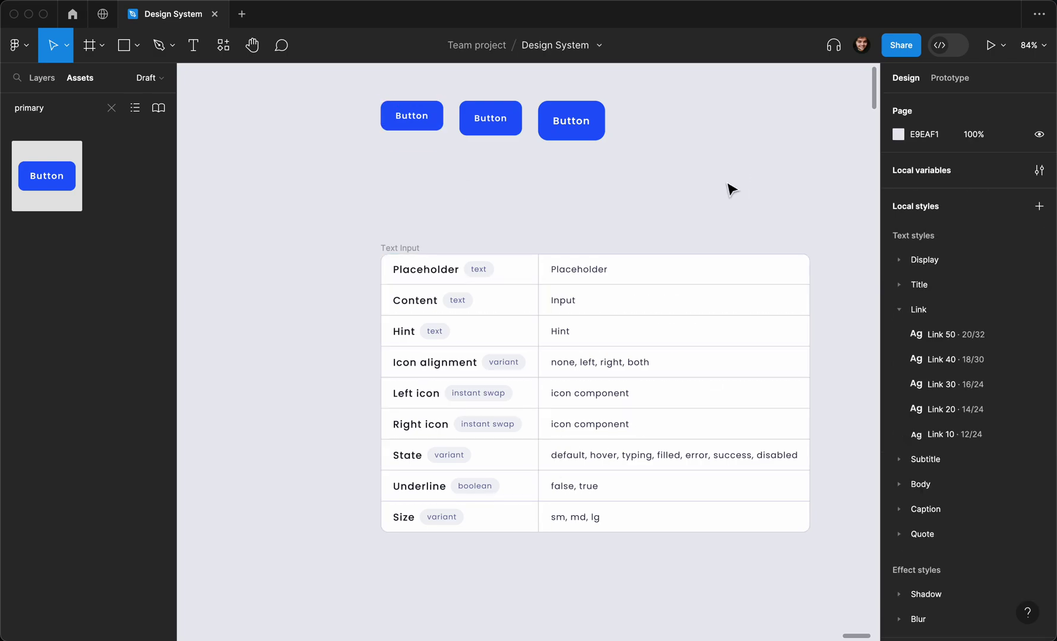
scroll(627, 193, left, 2)
scroll(627, 193, down, 1)
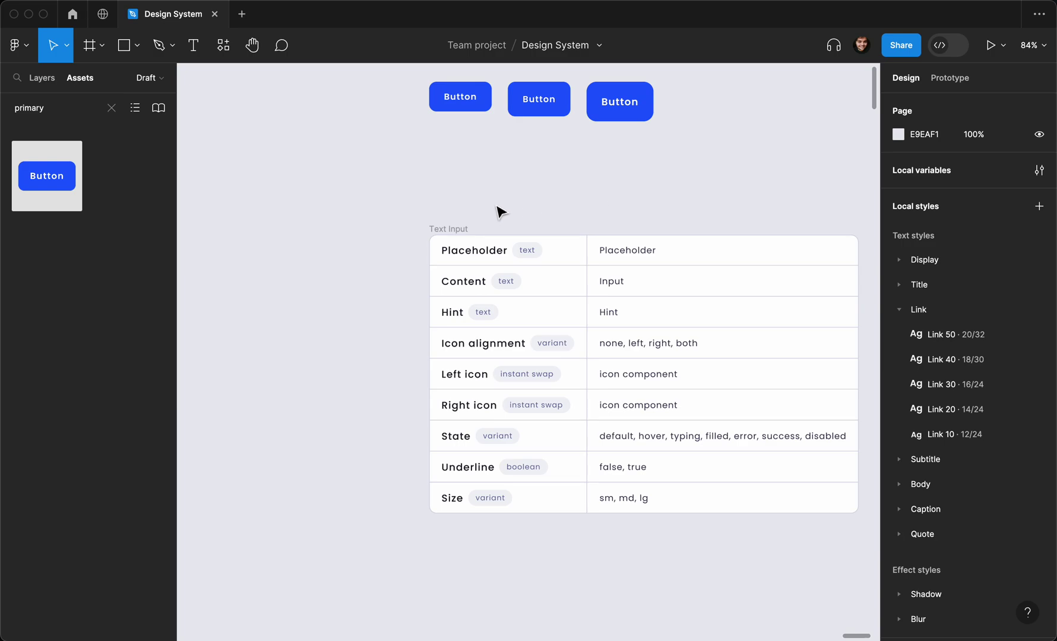
scroll(501, 212, left, 3)
scroll(501, 212, down, 1)
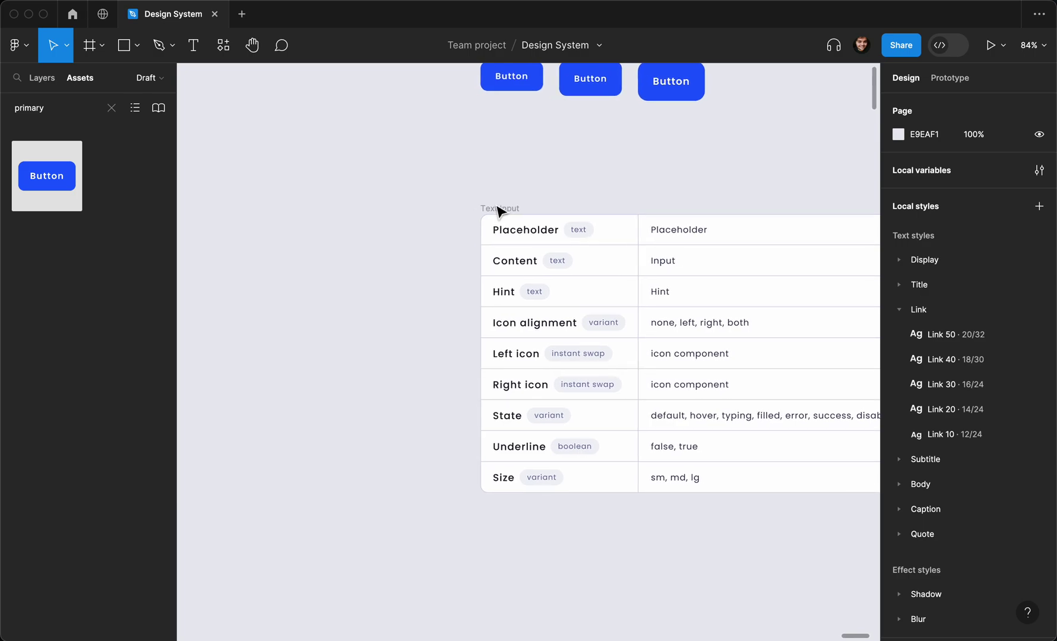
scroll(501, 211, left, 1)
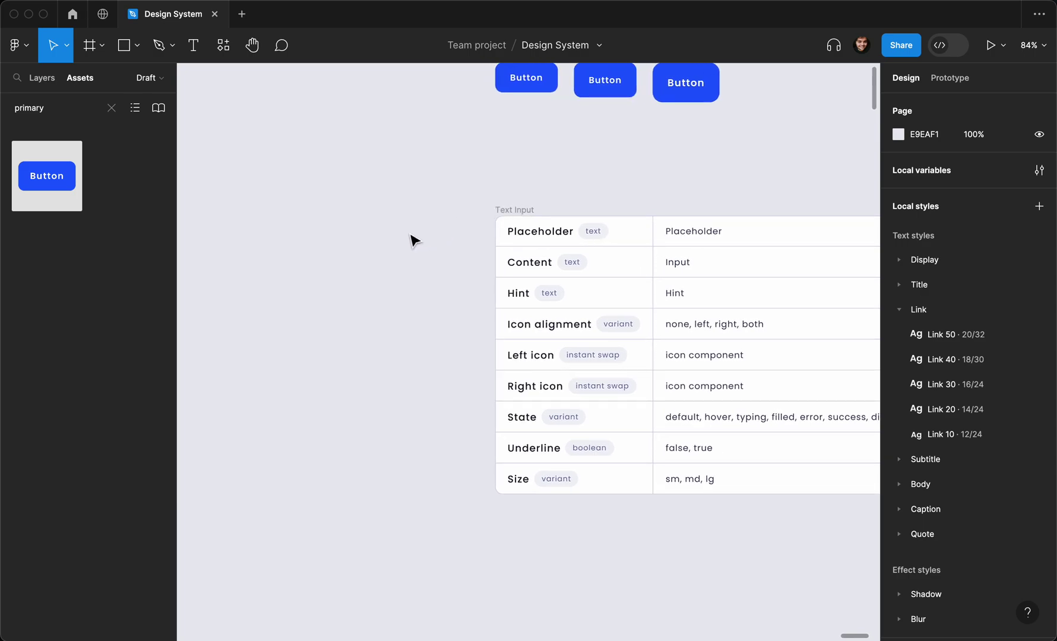
Step: Add a text layer reading 'Placeholder' above the table
key(t)
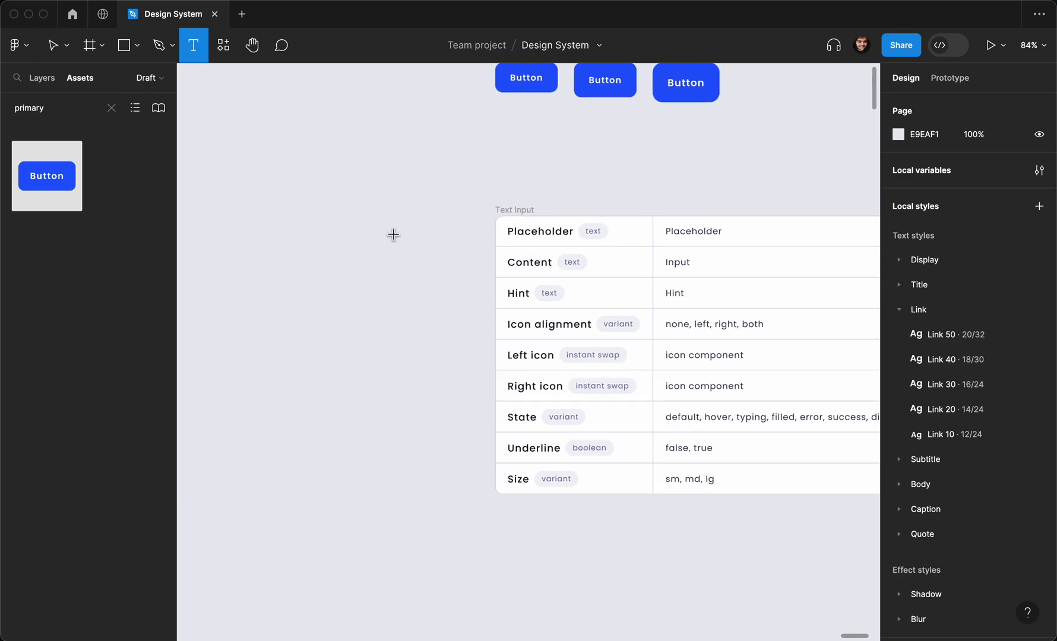
scroll(429, 229, up, 5)
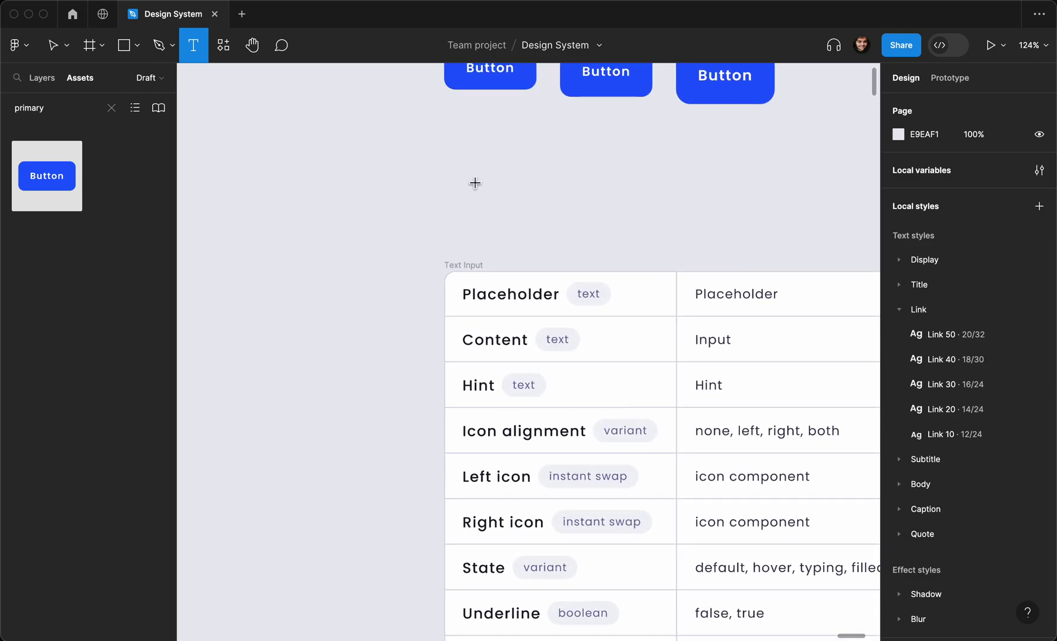
click(476, 179)
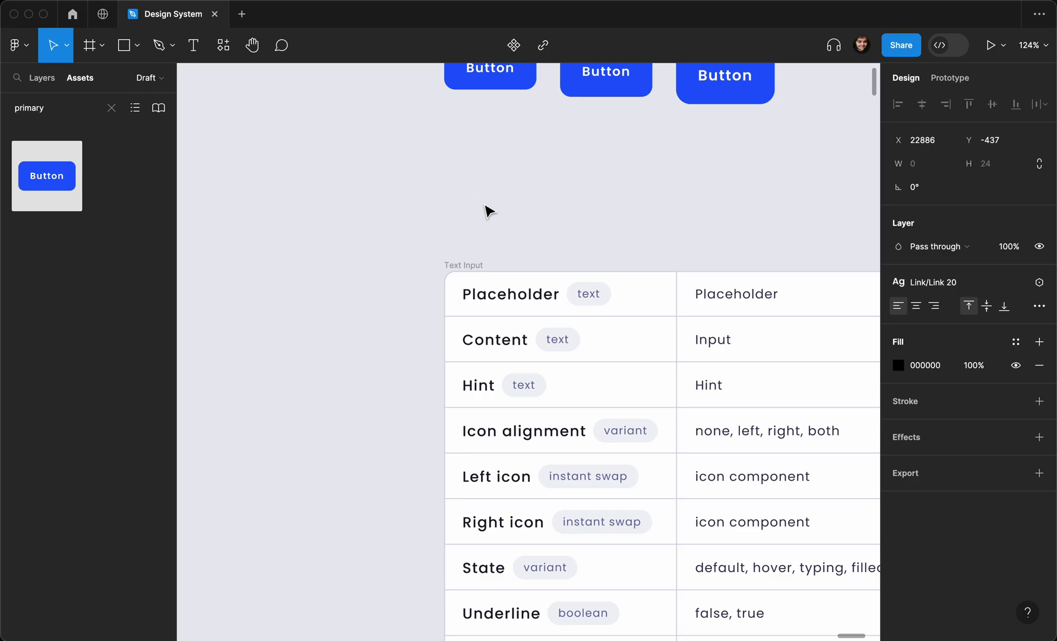
text(Placeholder)
key(Escape)
Step: Move the three buttons and the Placeholder label below the spec table, nudging the text up
scroll(396, 164, down, 3)
scroll(396, 164, down, 2)
click(412, 134)
drag(412, 86, 670, 193)
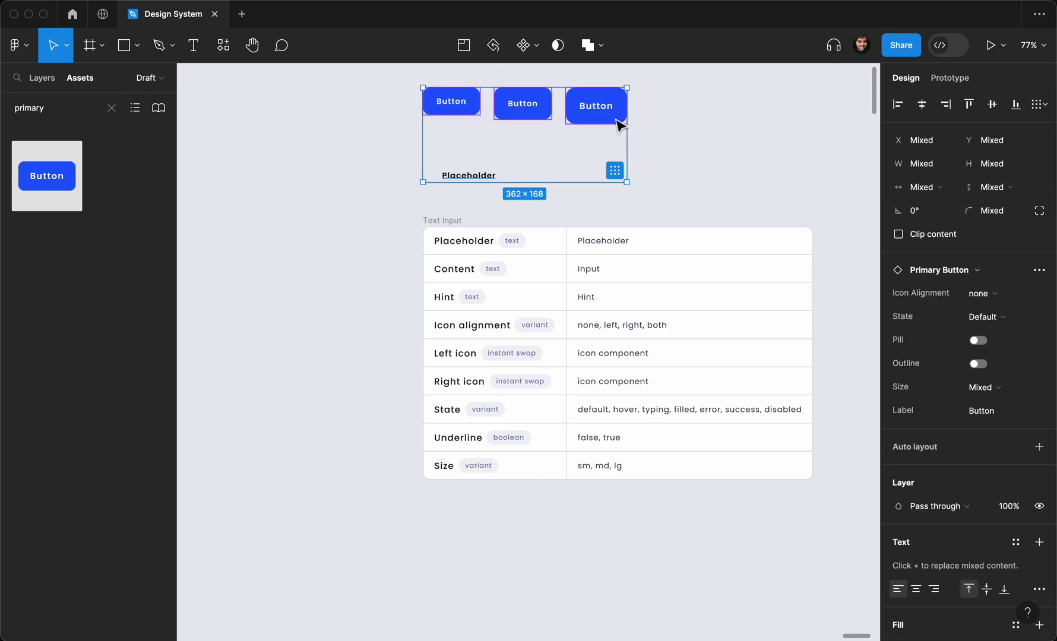
drag(606, 189, 585, 519)
scroll(583, 518, down, 2)
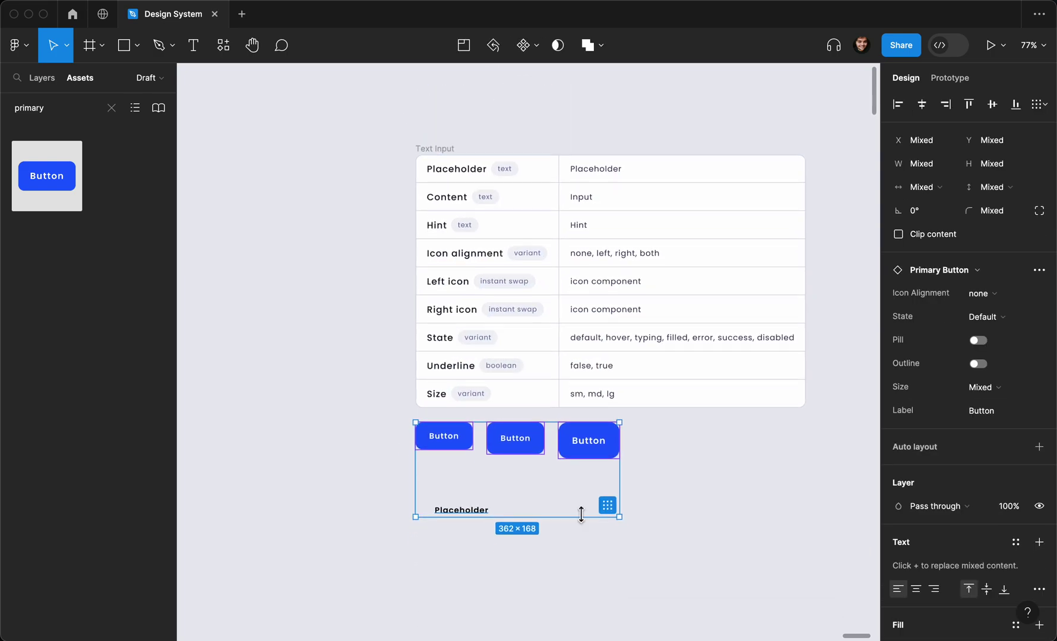
scroll(583, 520, up, 3)
click(442, 513)
drag(431, 481, 433, 475)
scroll(433, 475, down, 3)
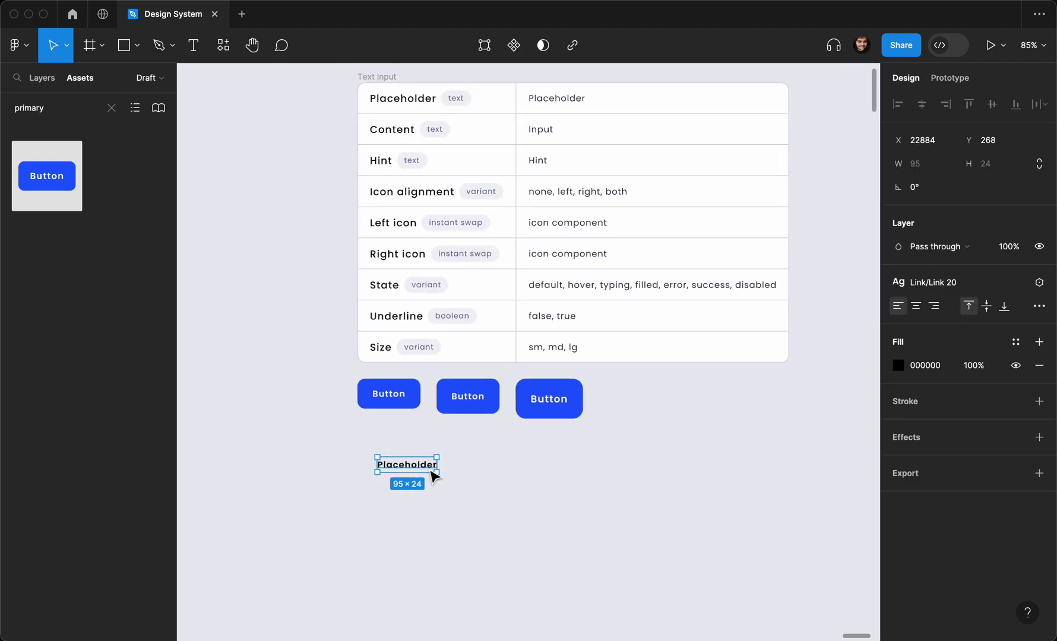
Step: Style Placeholder with the Body/Body 10 text style and Text \ Icon/subtitle fill
click(947, 283)
scroll(942, 401, down, 4)
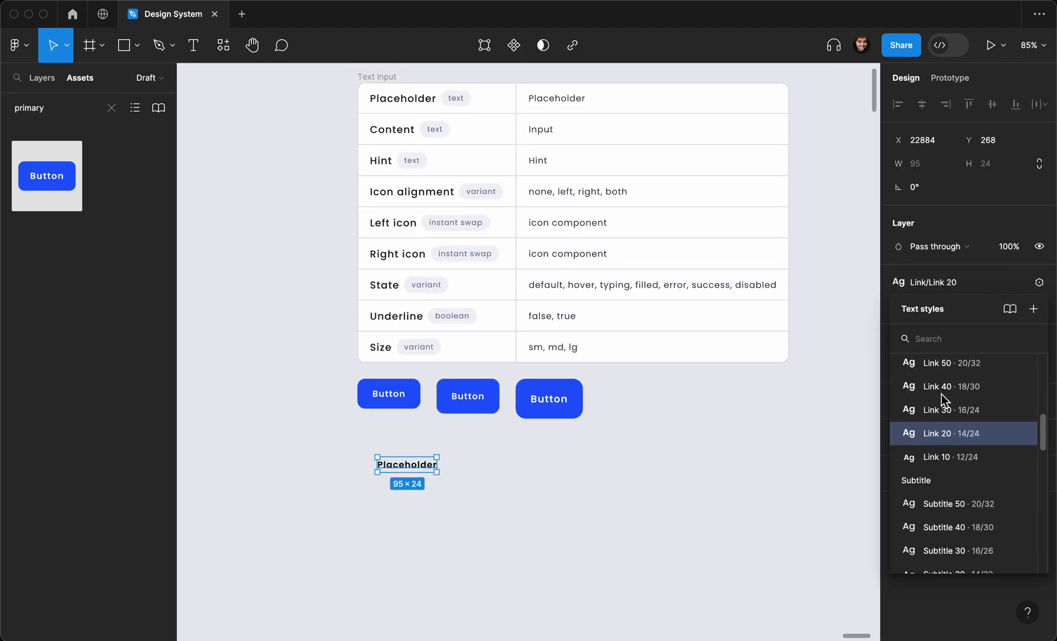
scroll(943, 401, down, 5)
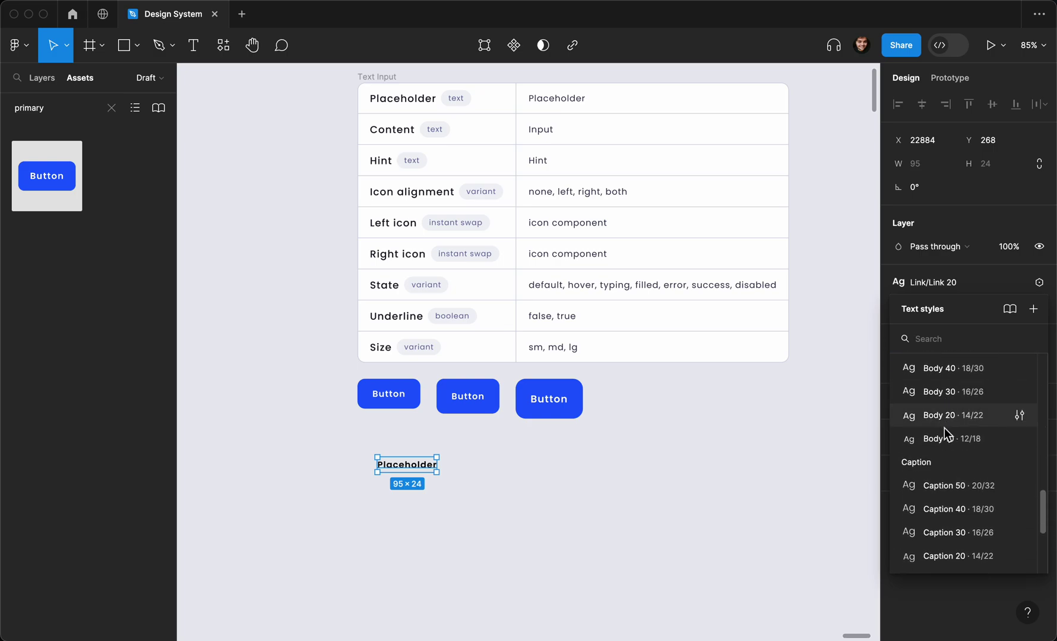
click(923, 439)
scroll(461, 507, up, 5)
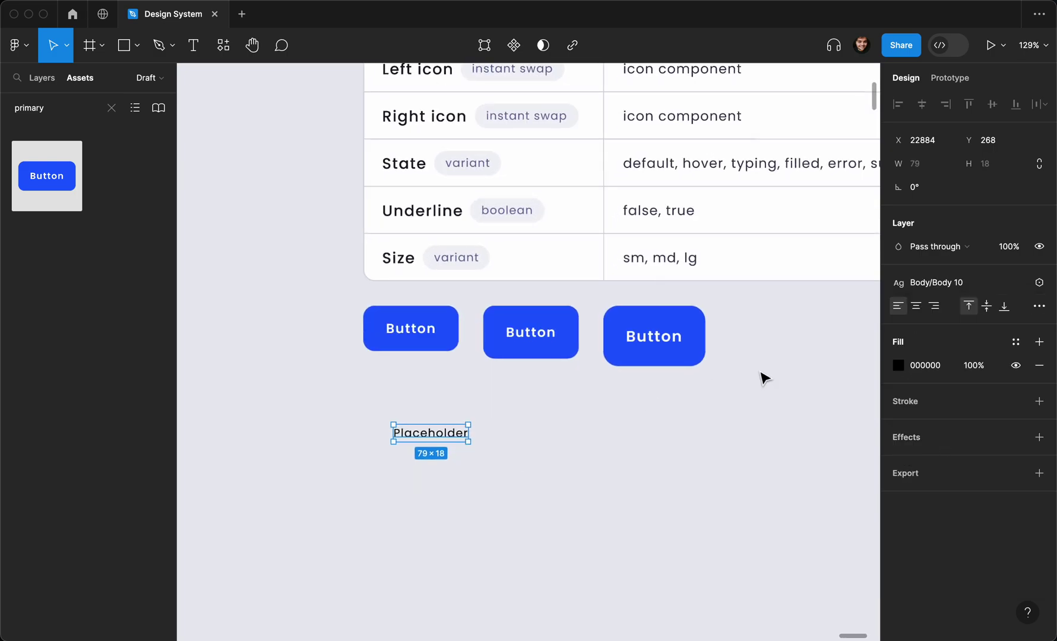
click(1015, 343)
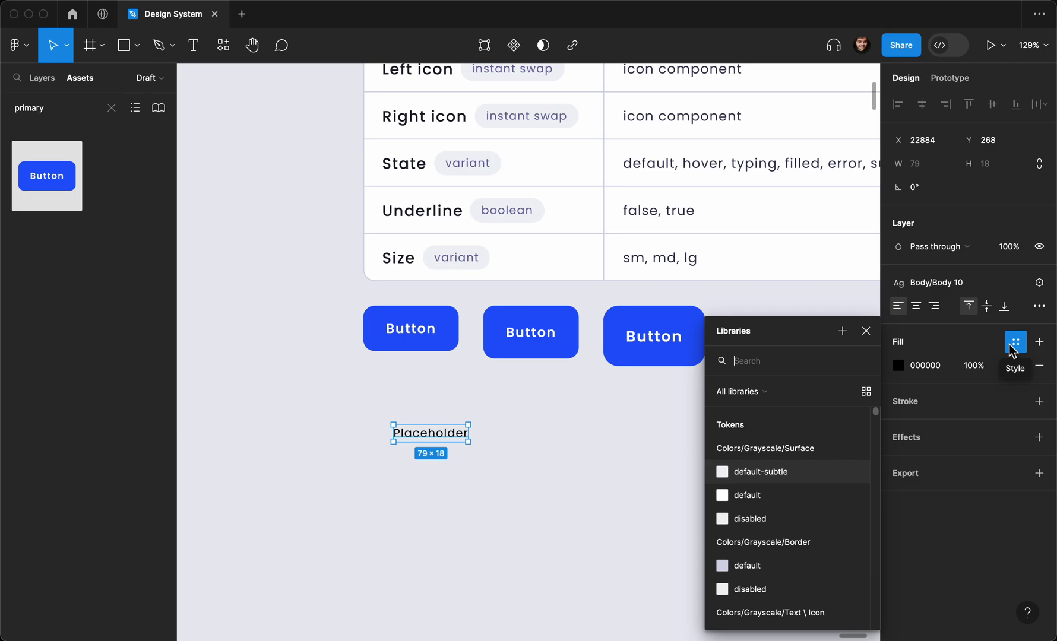
text(tex)
click(765, 497)
Step: Alt-drag a copy below and give it Body 20 text style and Text \ Icon/body fill
drag(458, 439, 458, 462)
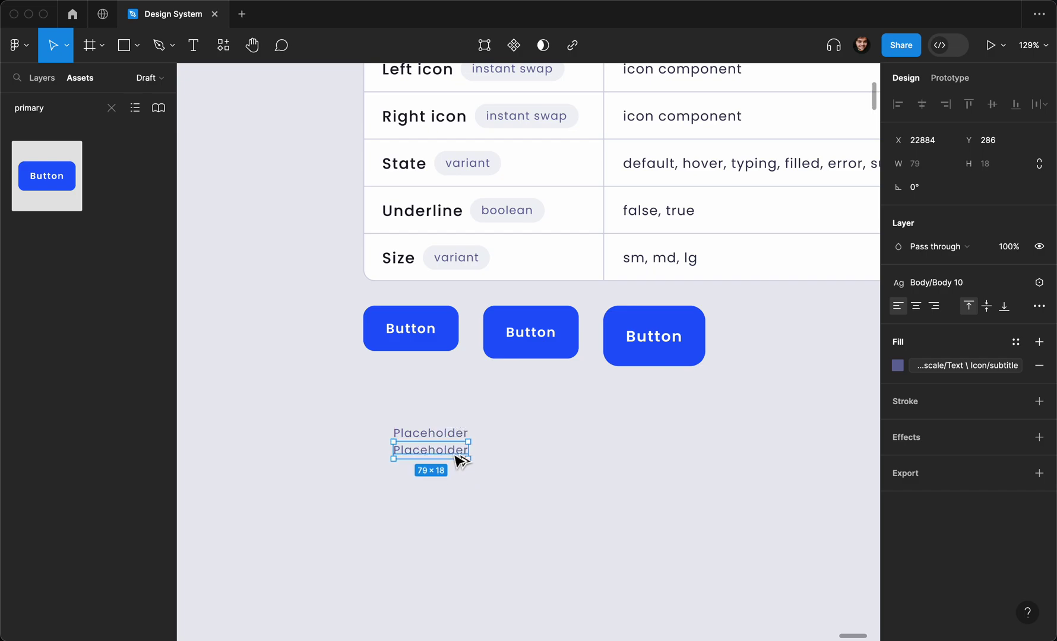
click(953, 291)
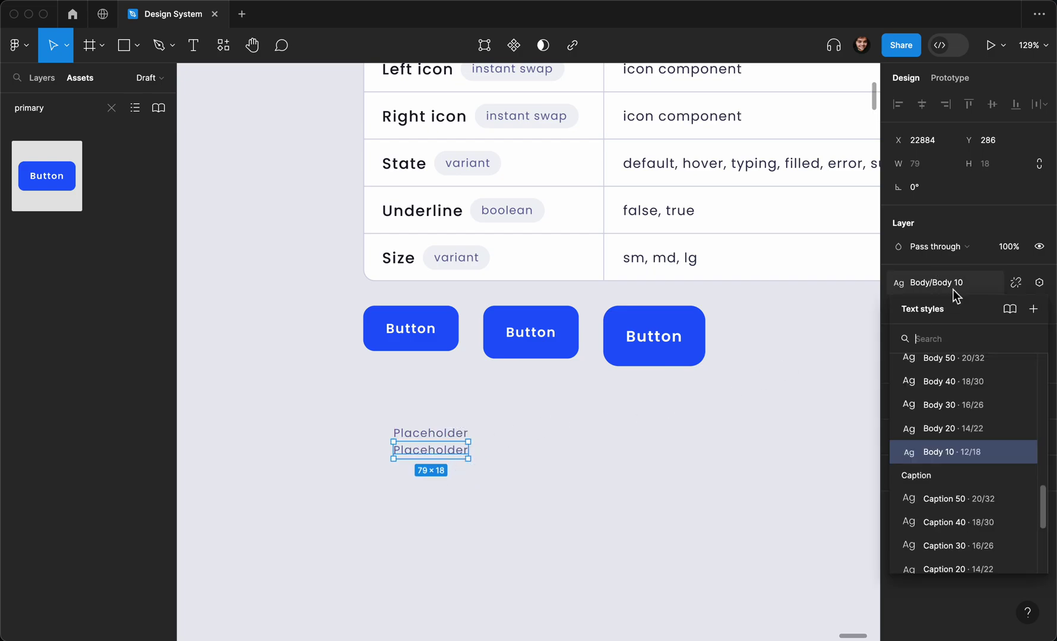
click(934, 431)
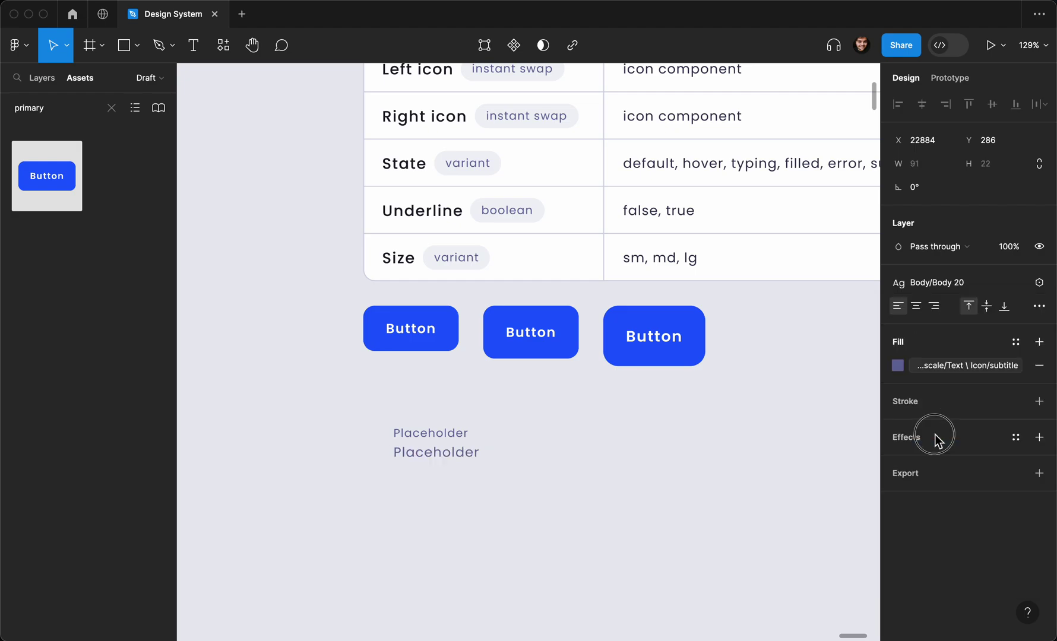
click(937, 283)
click(634, 476)
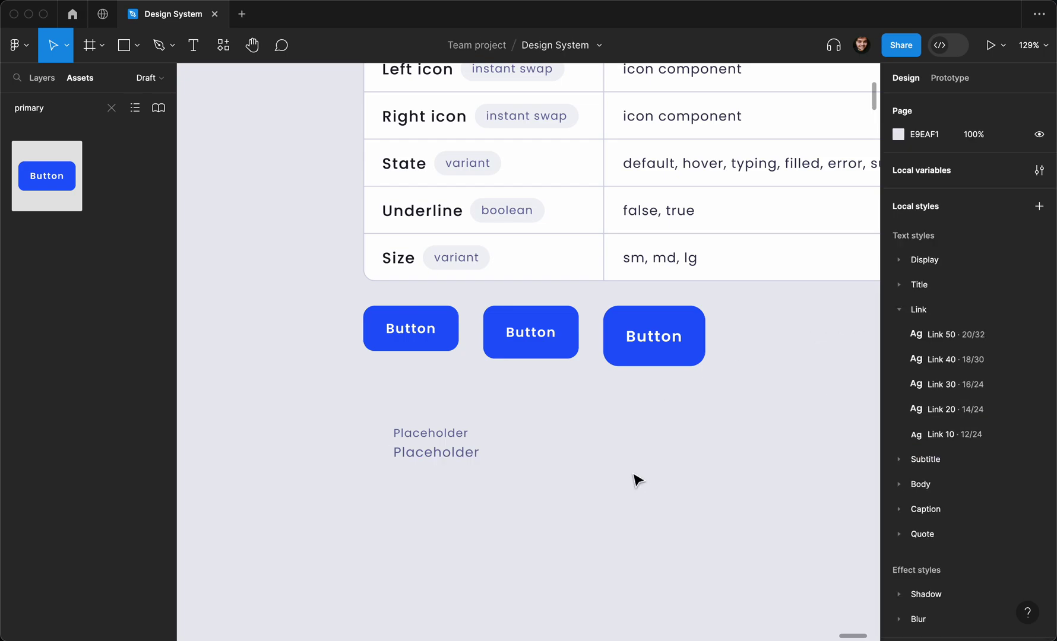
click(475, 459)
click(944, 371)
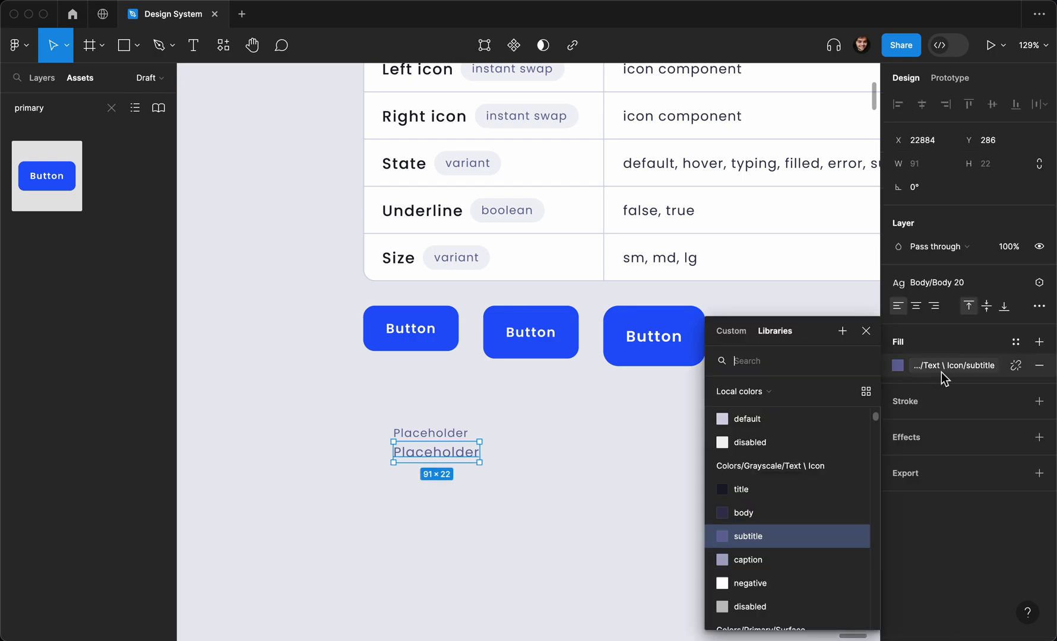
click(729, 515)
click(568, 493)
Step: Retype the lower label as 'Content' and wrap both labels in a vertical auto layout frame
scroll(568, 493, left, 2)
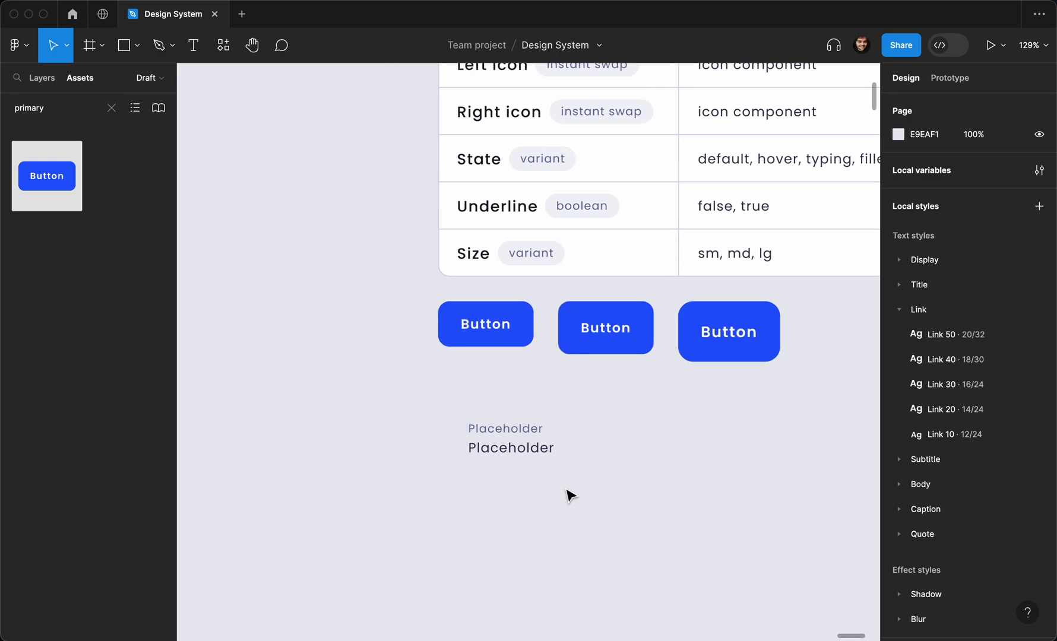
scroll(568, 493, up, 2)
scroll(502, 493, down, 3)
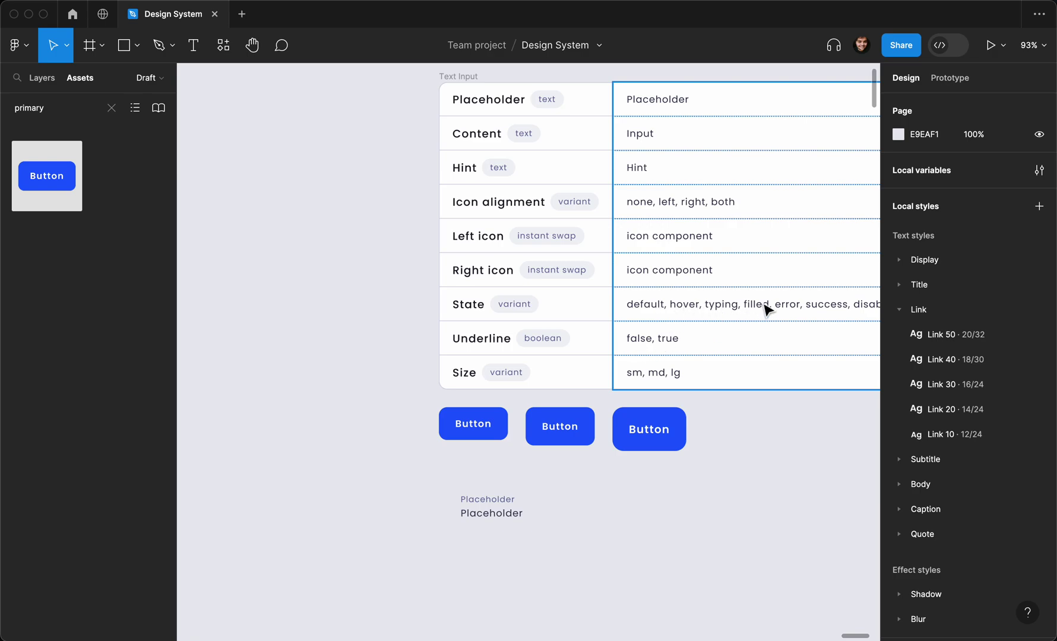
scroll(502, 502, down, 3)
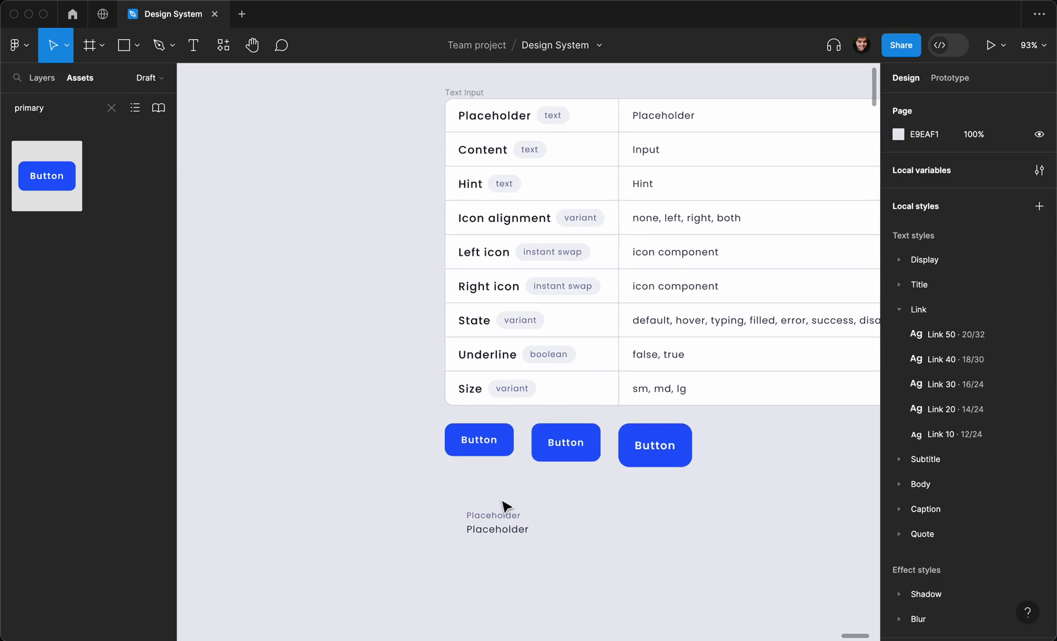
scroll(502, 506, up, 2)
drag(443, 499, 529, 565)
click(539, 556)
click(524, 531)
double_click(521, 530)
text(Content)
key(Escape)
drag(421, 492, 520, 576)
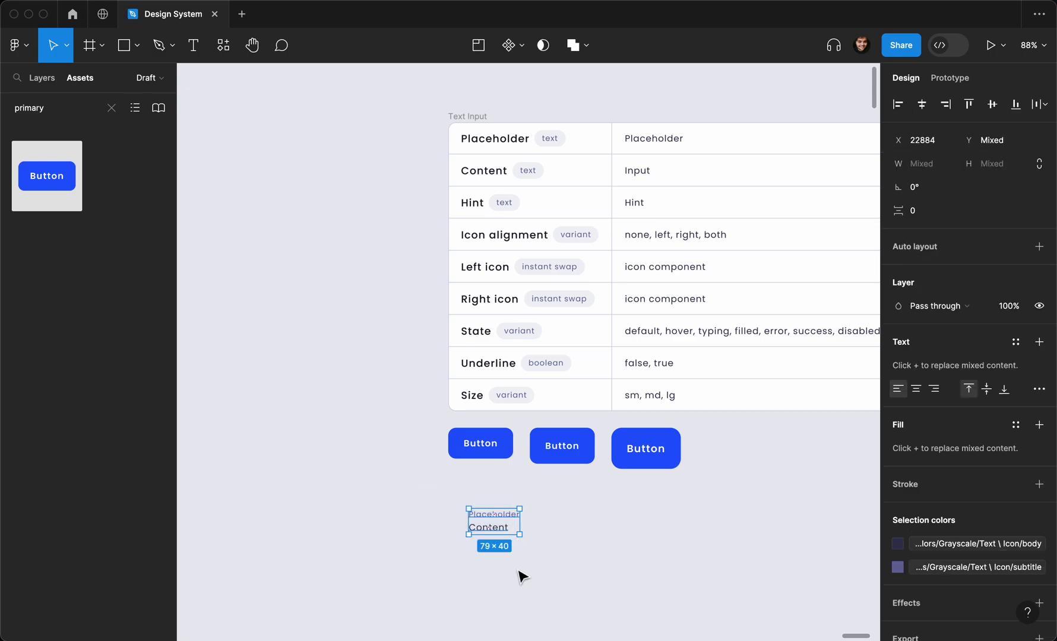
key(shift+a)
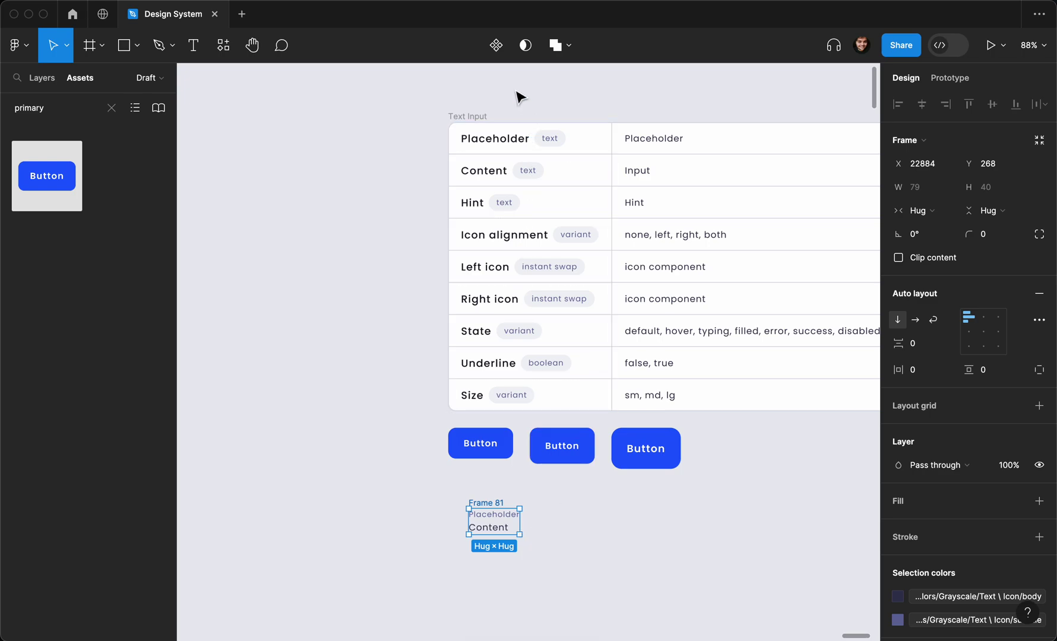
Step: Create a component from the frame and name it Input
click(497, 48)
key(super+r)
text(In)
key(Return)
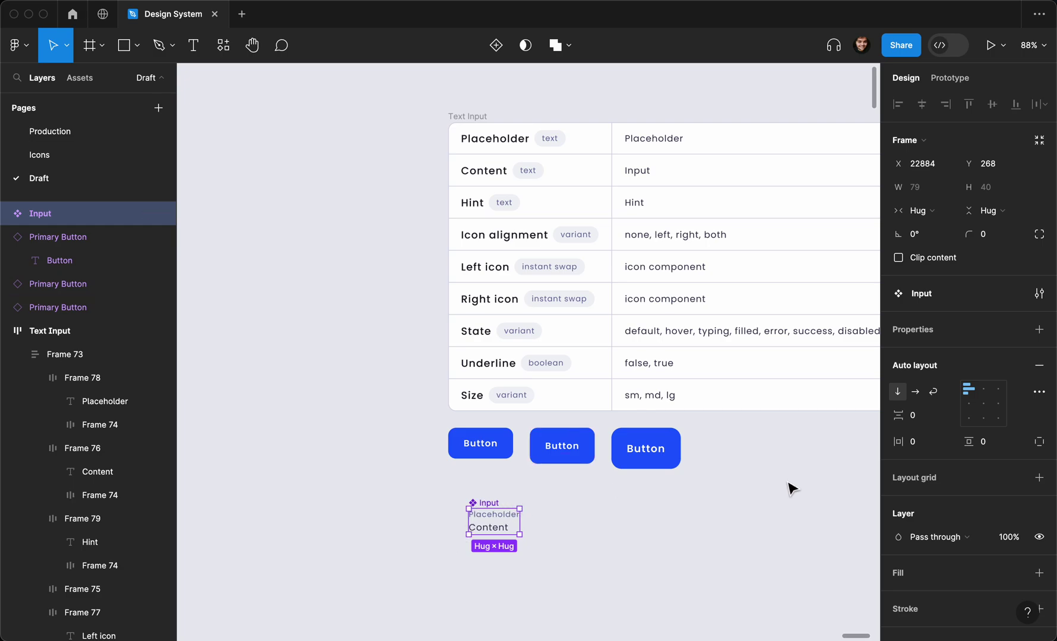
click(1044, 298)
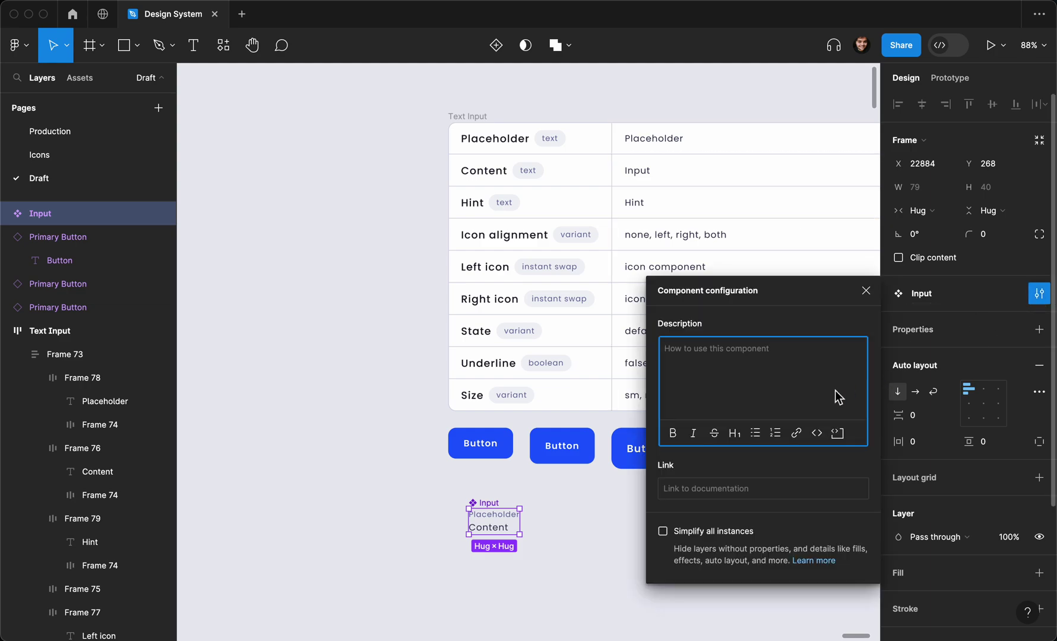
click(993, 299)
Step: Add a text property named Placeholder with default value Placeholder
click(1039, 329)
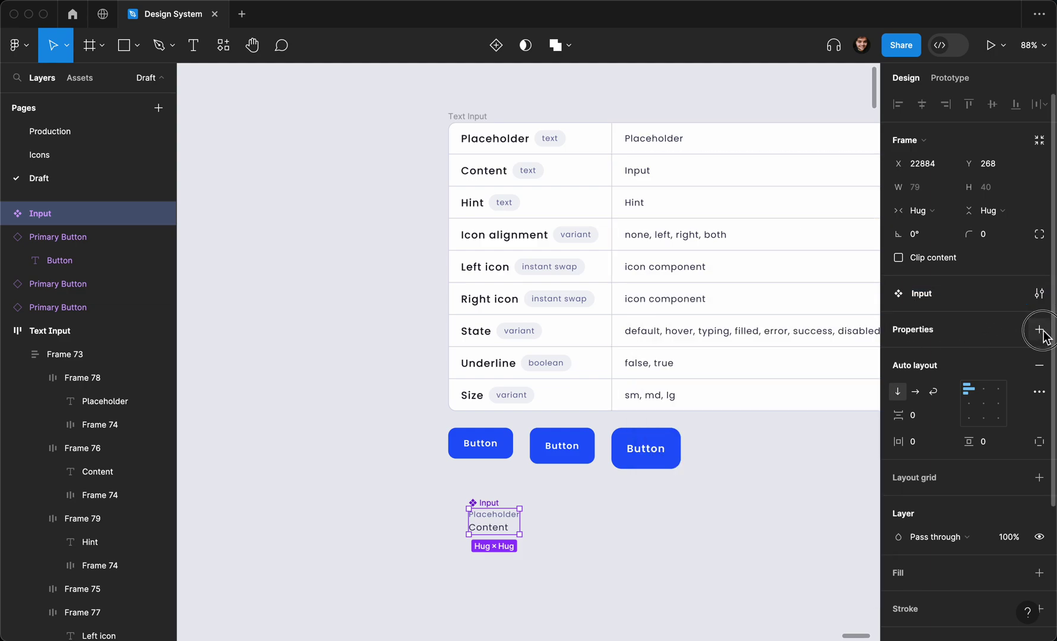
click(948, 430)
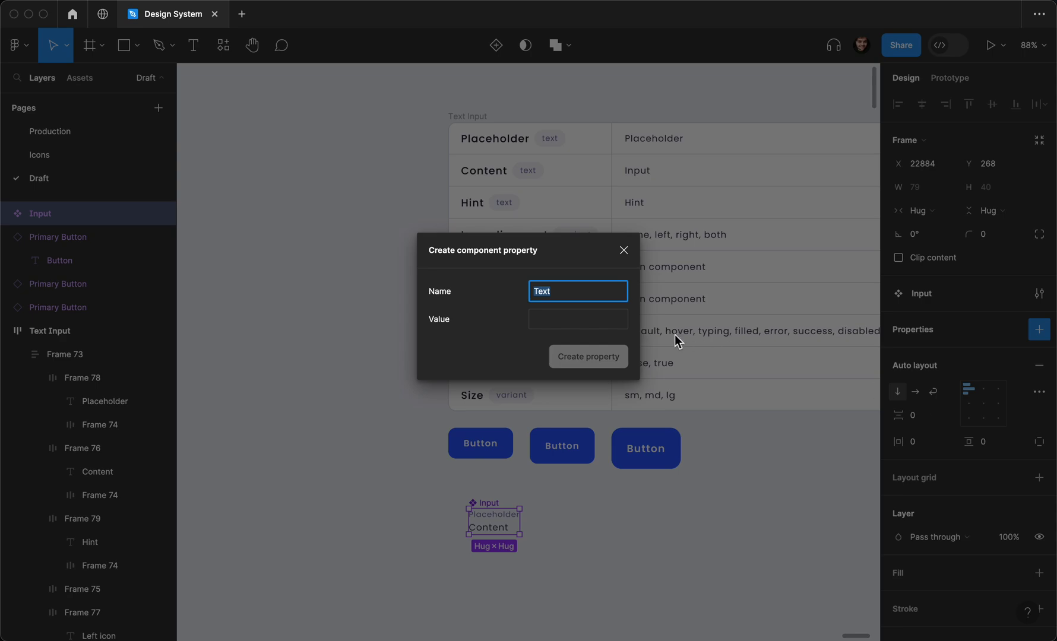
text(Placeholder)
click(544, 321)
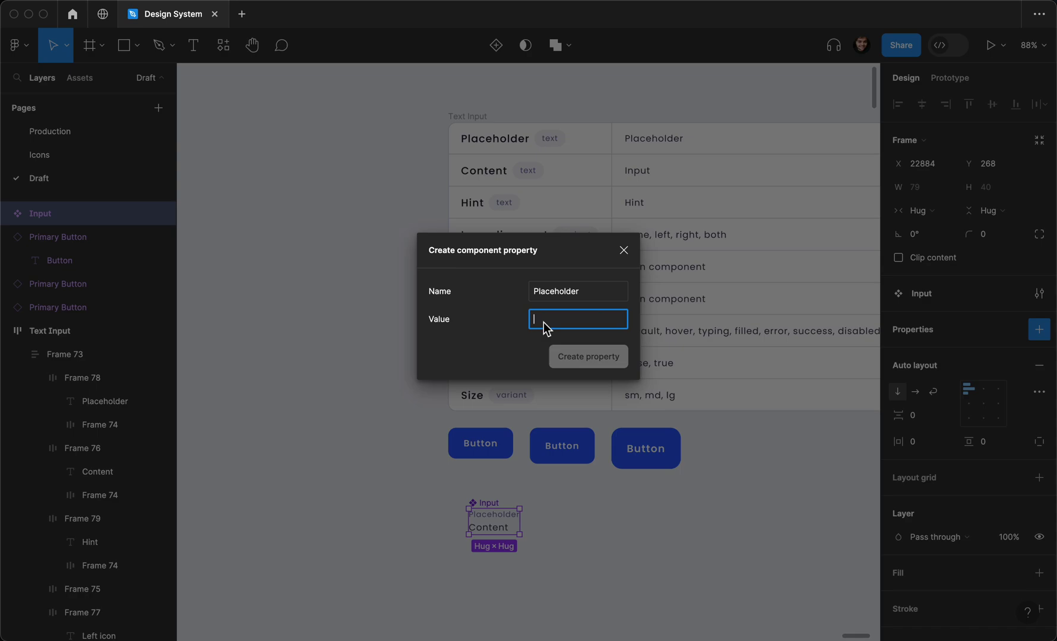
text(Placeholder)
click(573, 359)
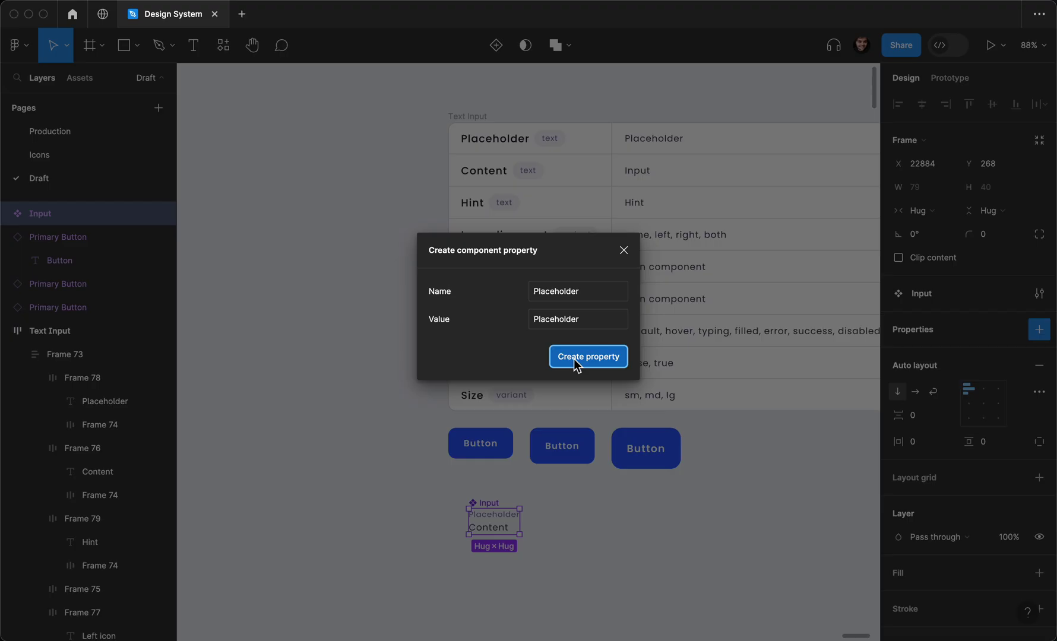
Step: Add a second text property named Content with default value Content
click(1039, 330)
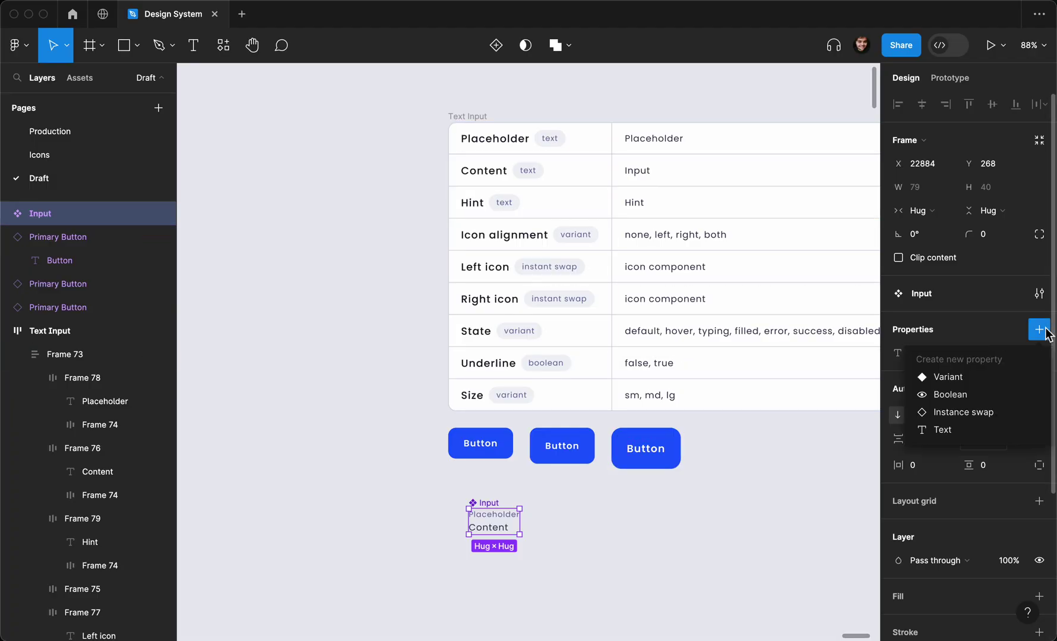
click(962, 427)
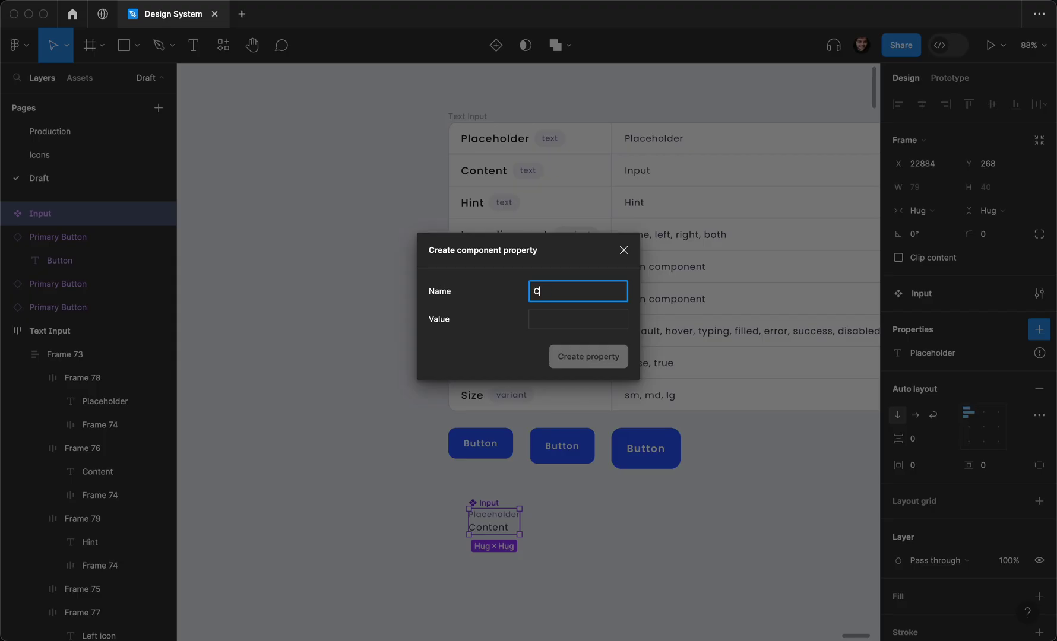
text(Content)
click(611, 322)
text(Co)
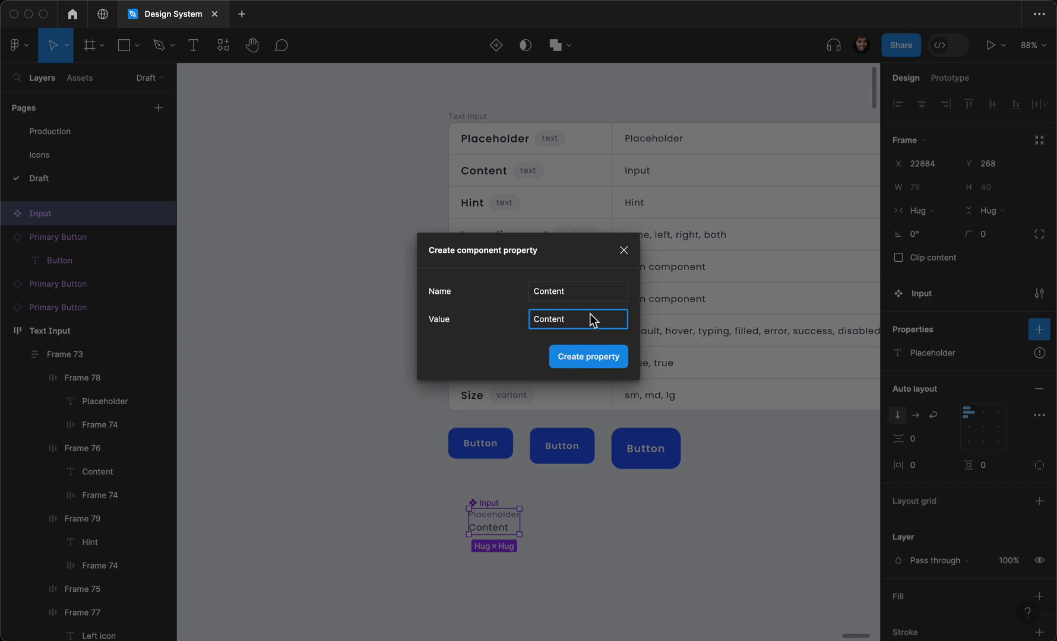
click(580, 357)
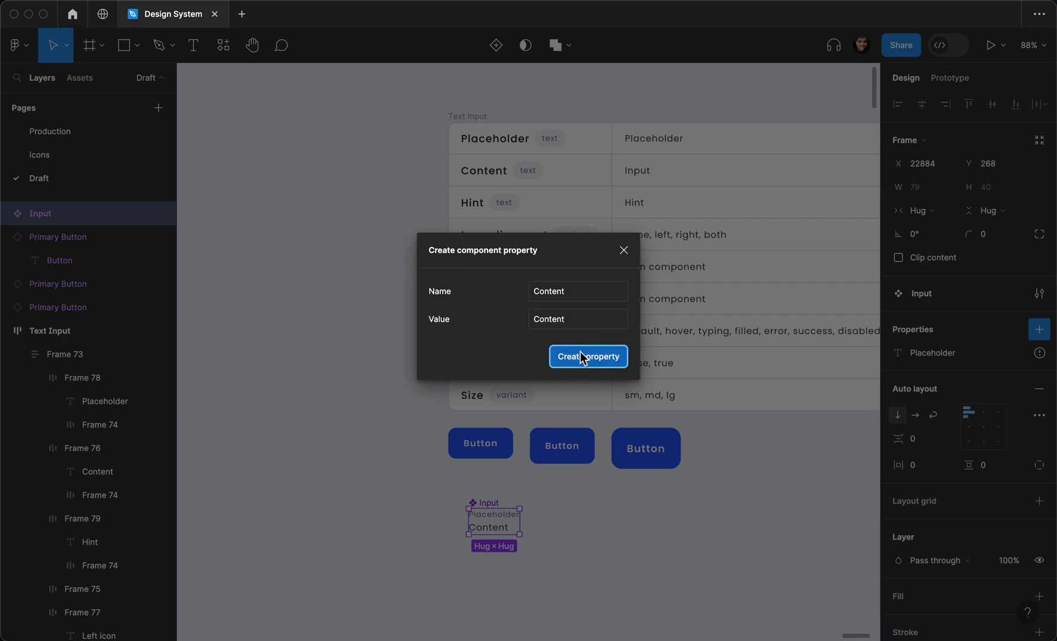
double_click(511, 520)
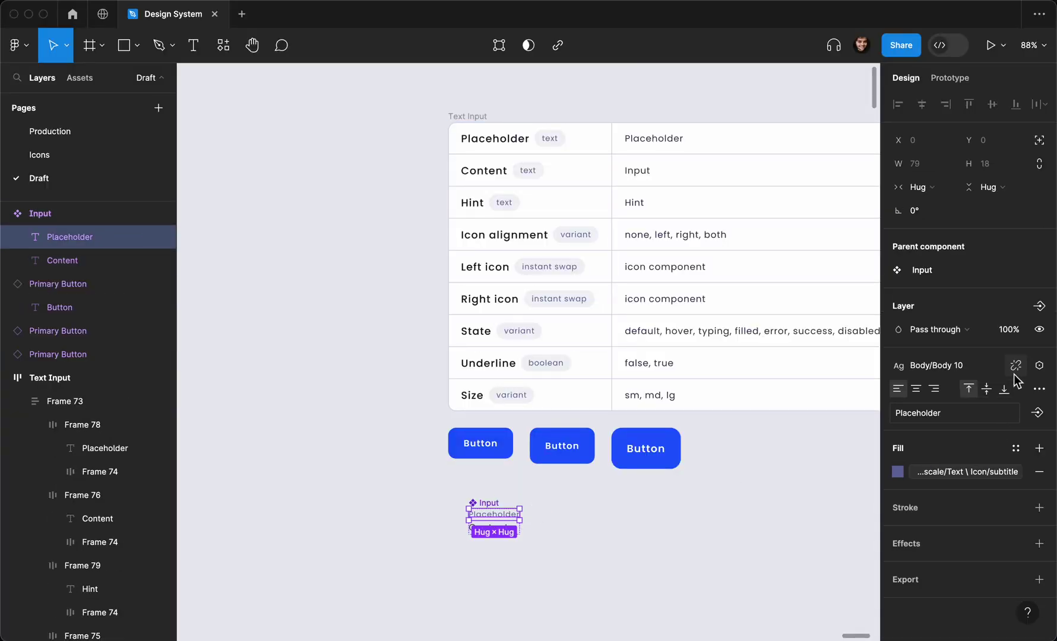
Step: Link the Placeholder text layer to the Placeholder property and the Content layer to Content
click(1036, 413)
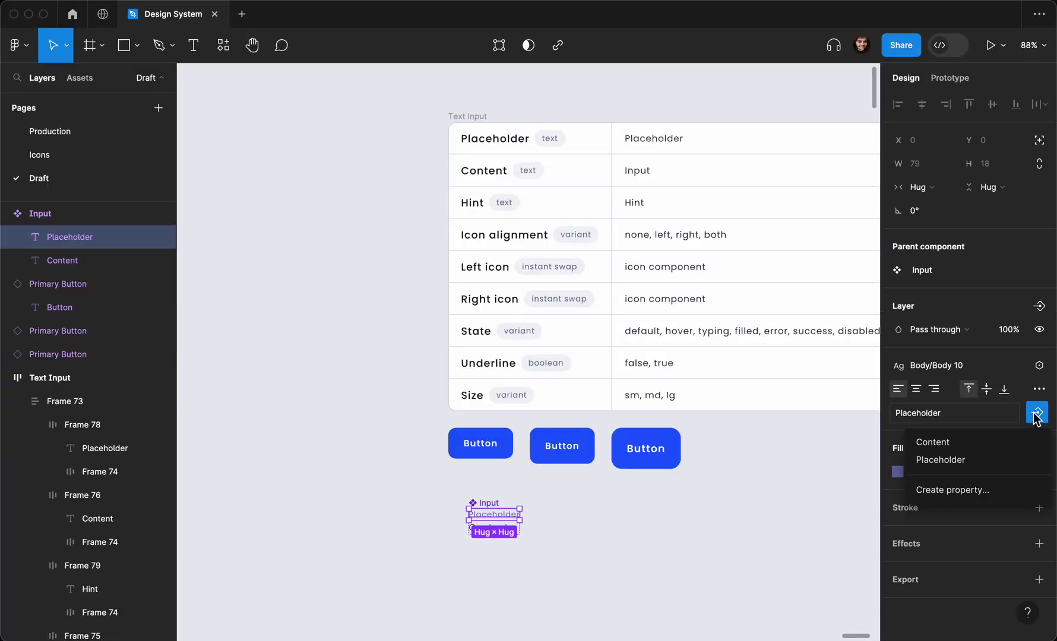
key(Return)
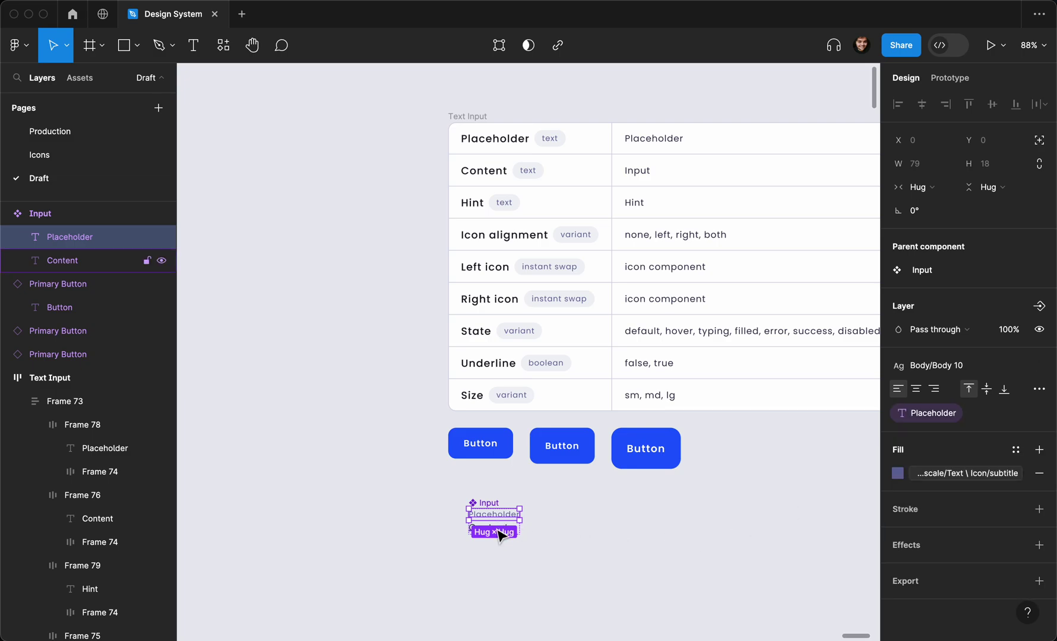
click(62, 260)
click(1037, 414)
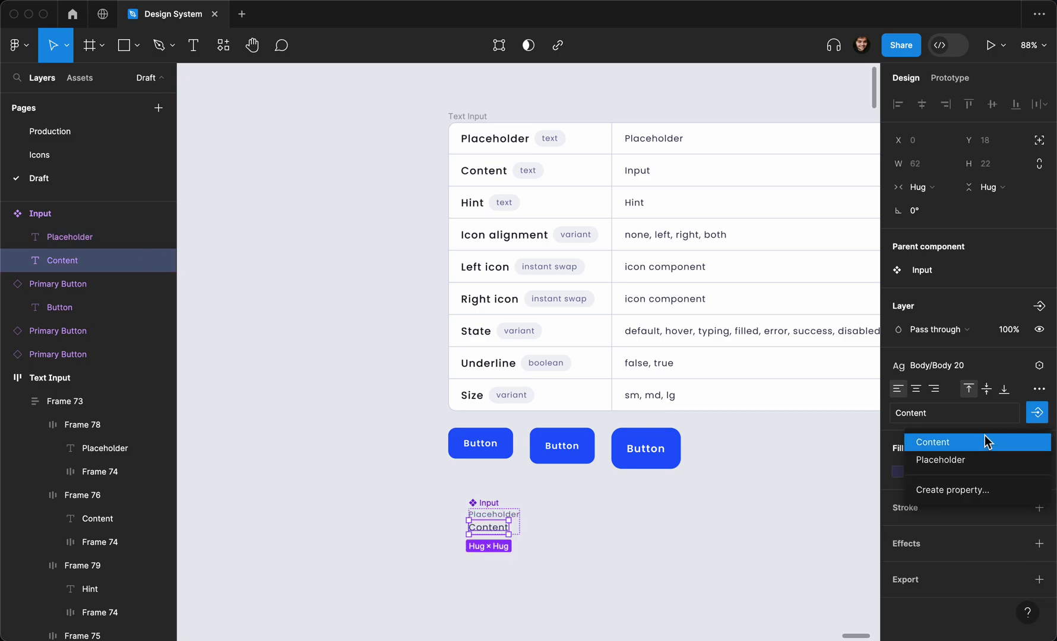
click(977, 442)
Step: Select the Input component and show the Assets panel with its search cleared
click(598, 522)
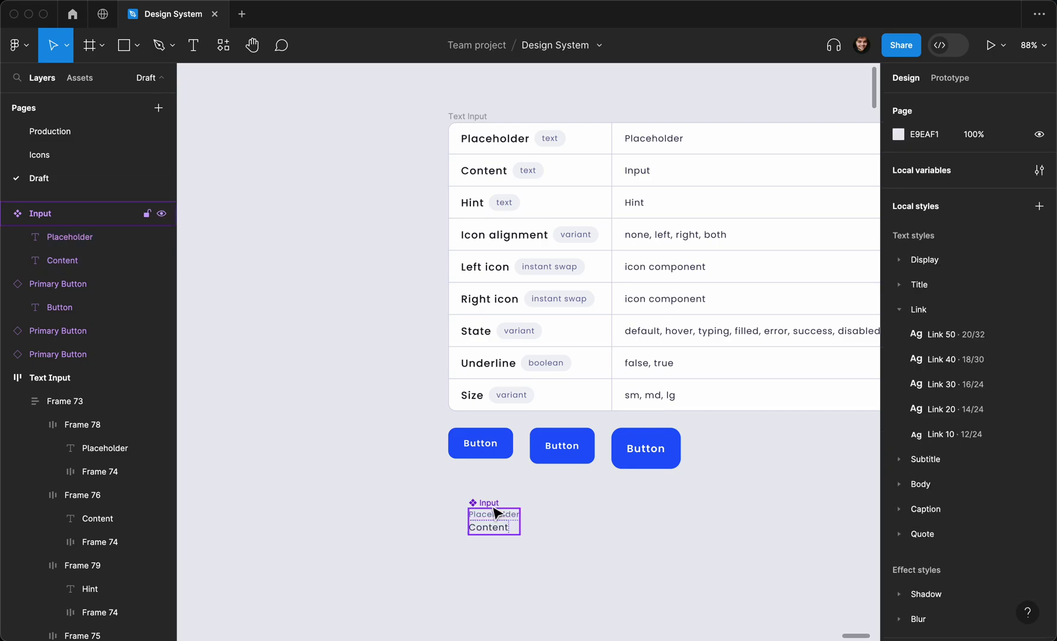
click(489, 503)
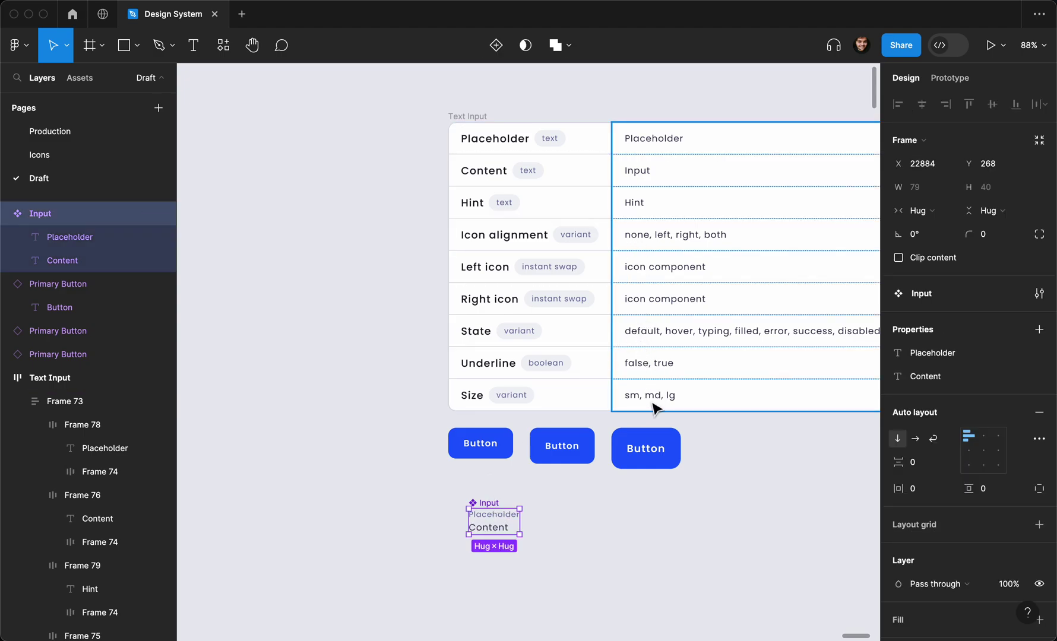
click(92, 80)
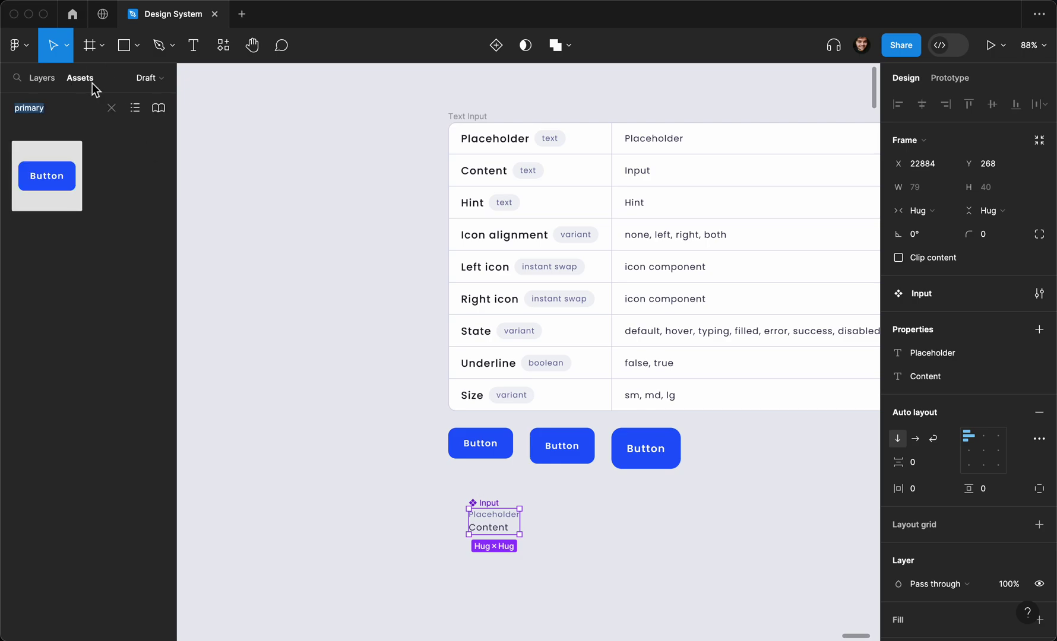
click(108, 108)
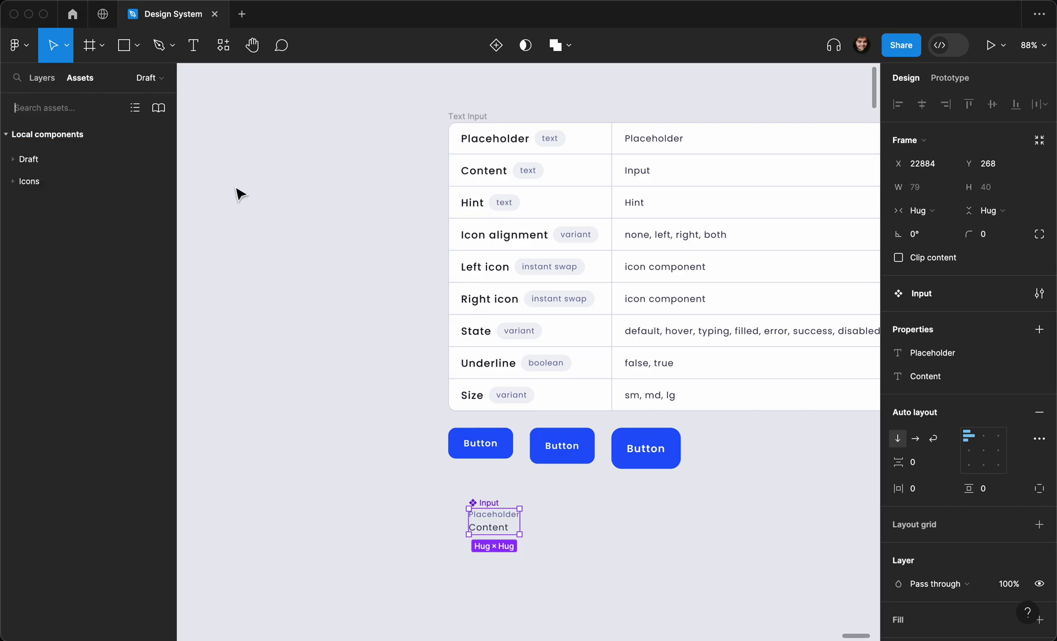
Step: Drop a calendar icon and a close icon from Assets beside the Input component
text(cal)
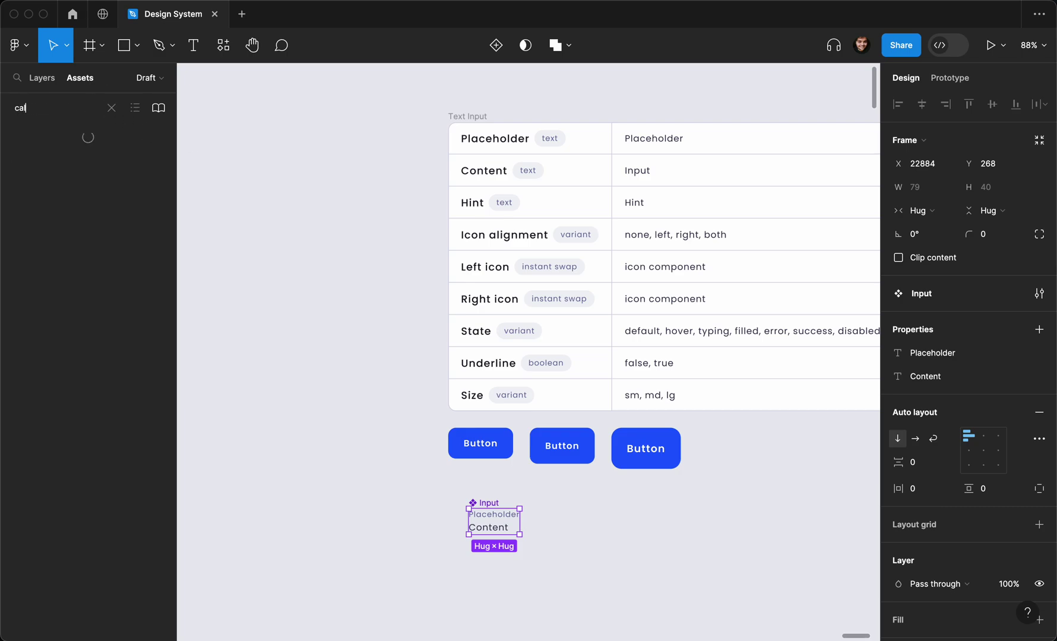
text(endar)
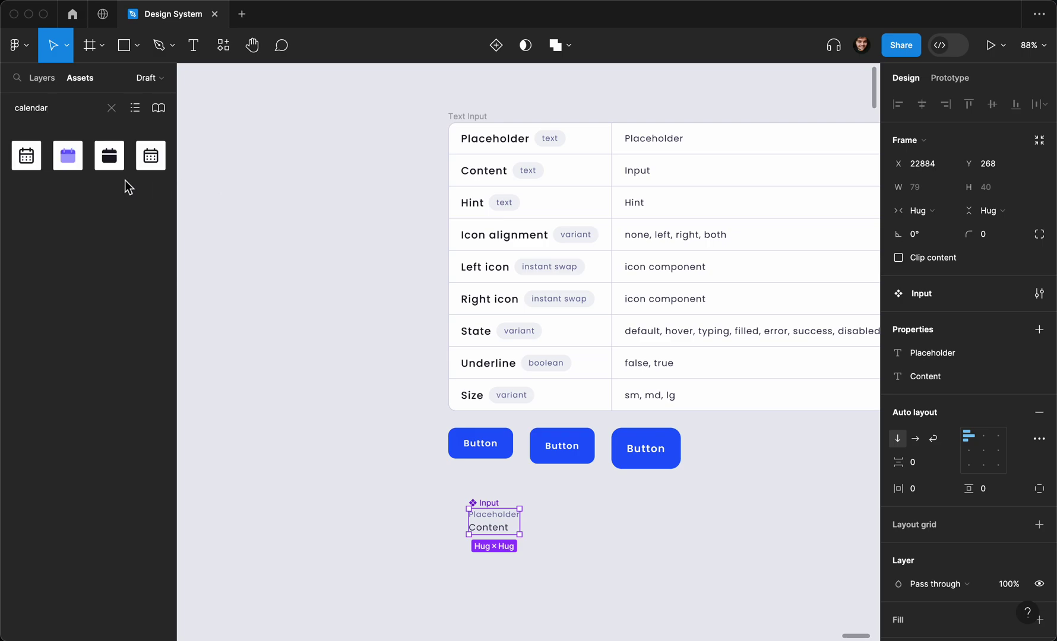
drag(156, 163, 381, 525)
double_click(95, 105)
text(close)
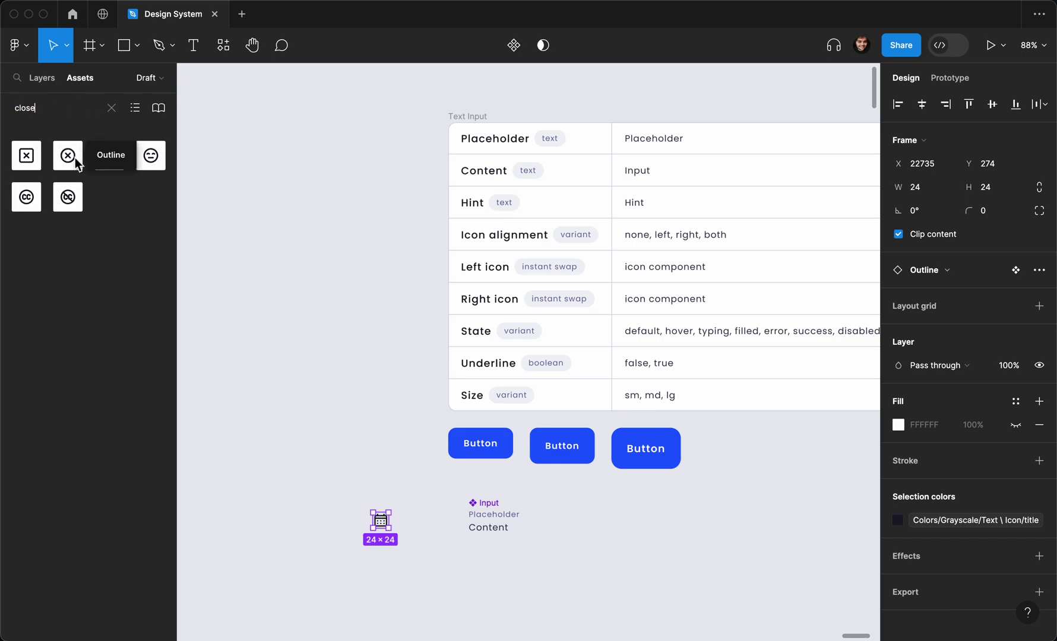
drag(123, 171, 380, 465)
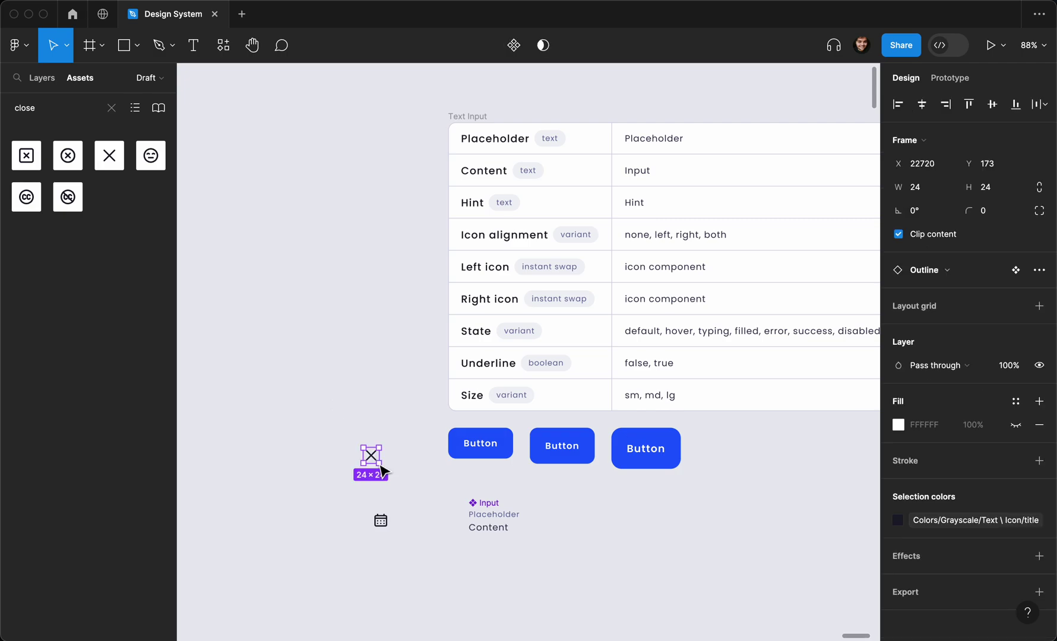
Step: Select both icons and cut them from the canvas
scroll(382, 471, up, 3)
drag(308, 378, 455, 625)
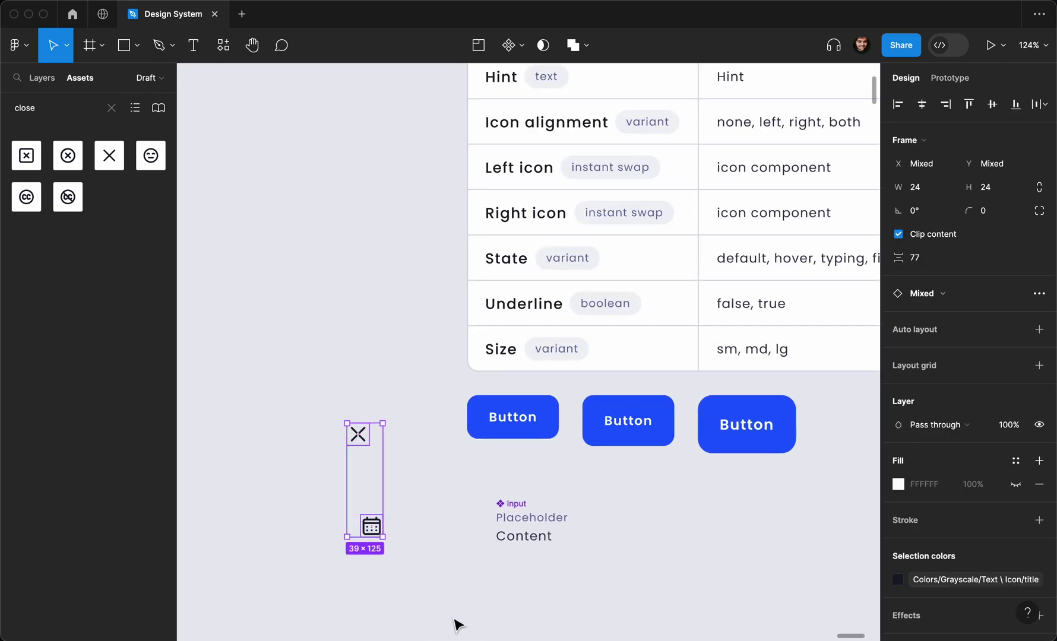
key(Delete)
click(515, 517)
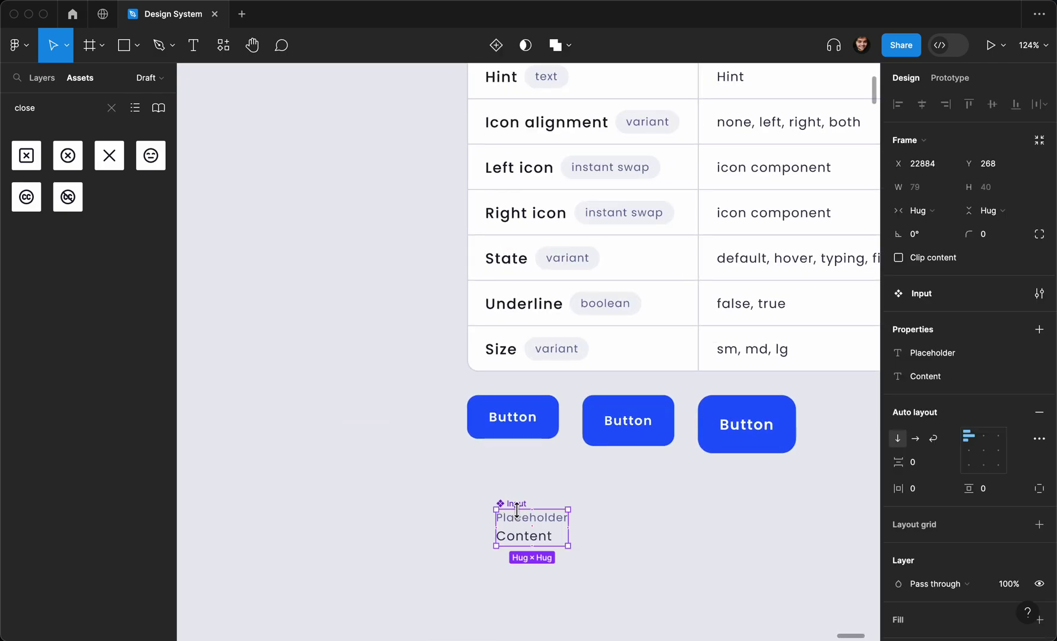
Step: Paste the icons into Input and apply horizontal auto layout, aligned middle-left
key(ctrl+v)
scroll(483, 514, up, 3)
key(Escape)
click(516, 532)
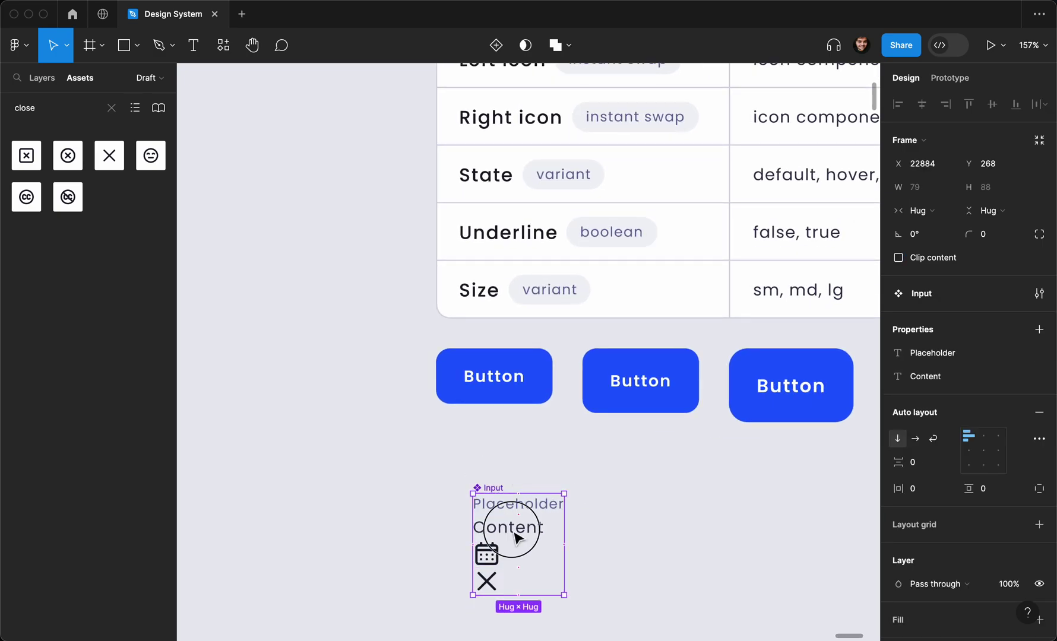
shift+click(538, 508)
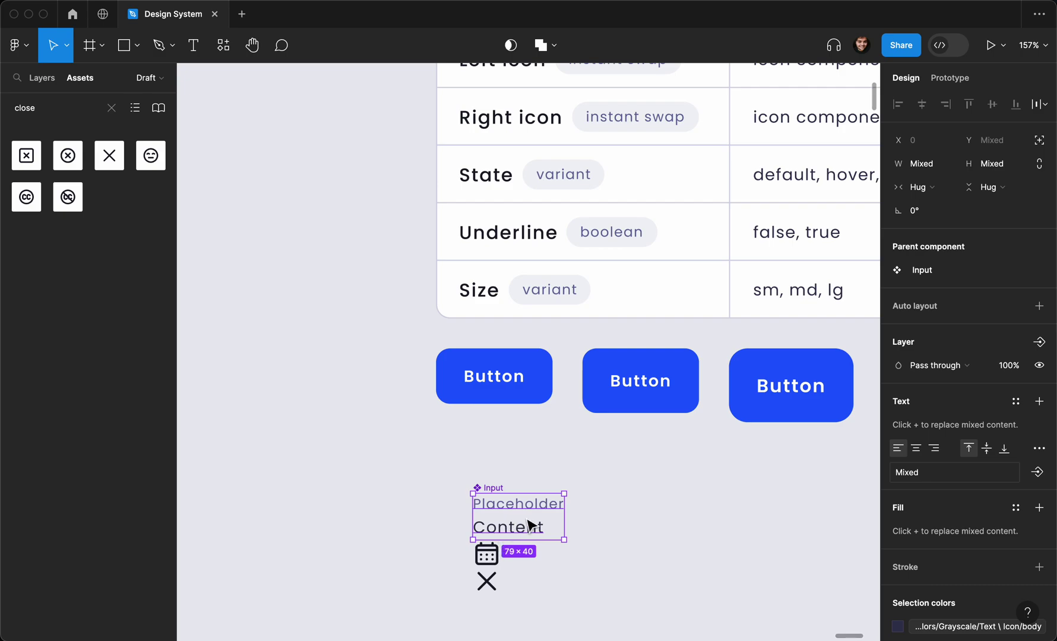
key(shift+a)
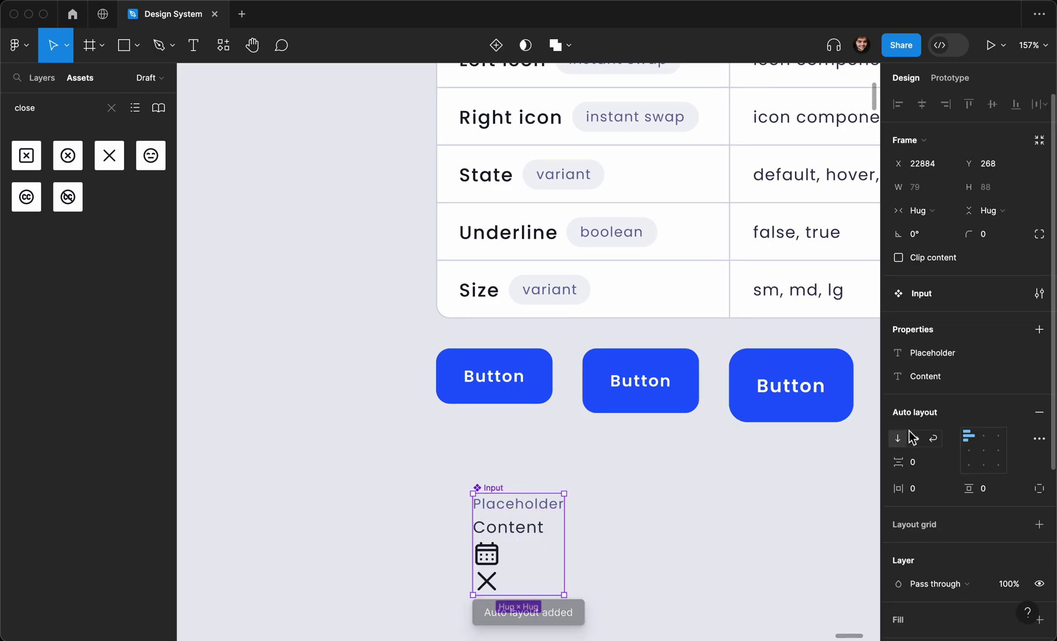
click(915, 439)
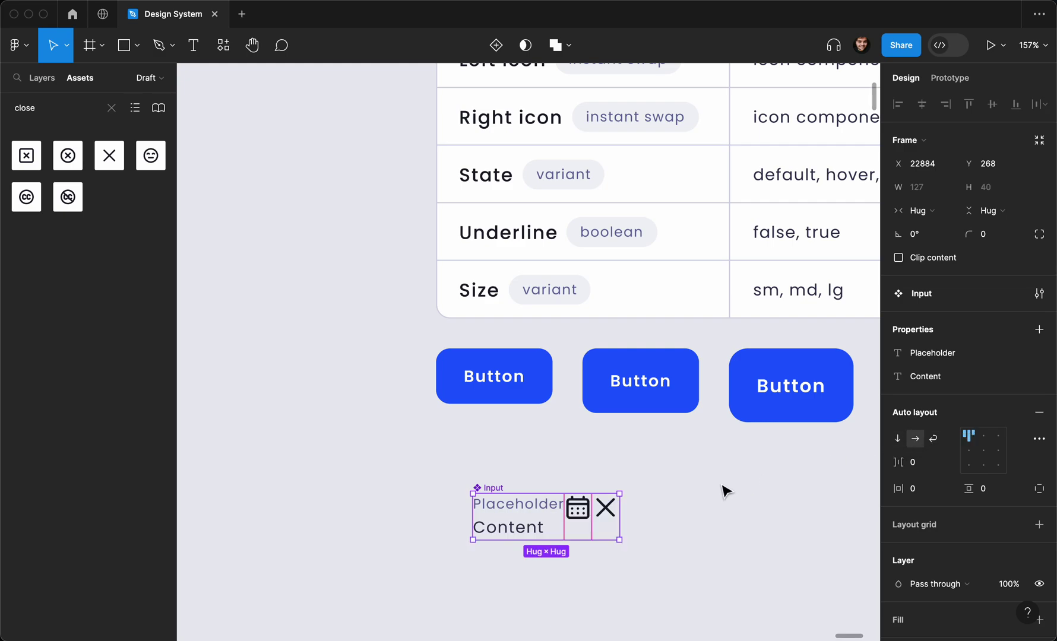
click(970, 453)
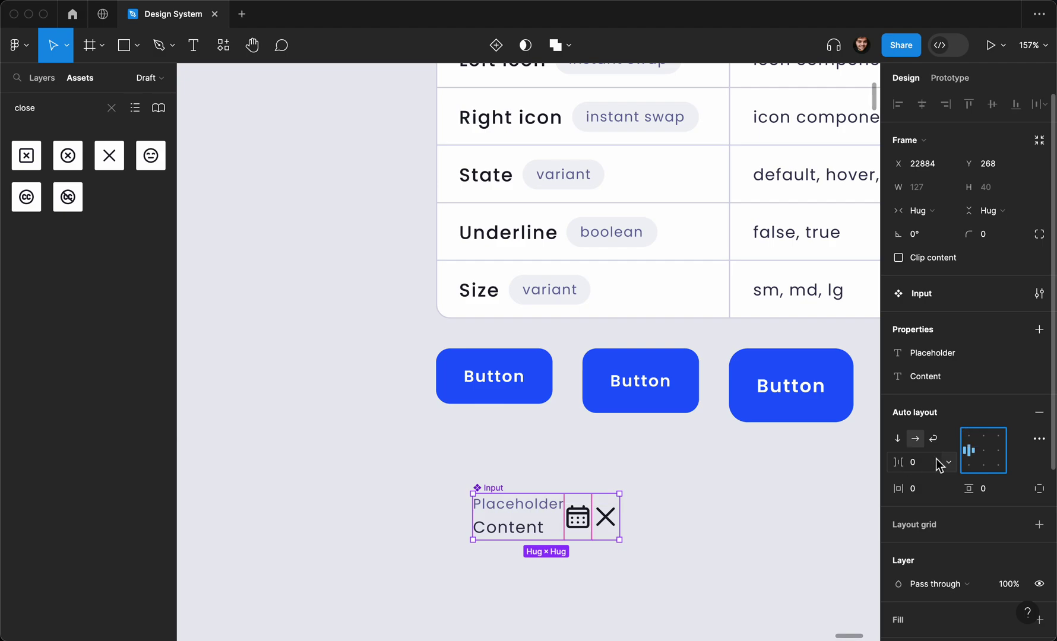
Step: Move the calendar icon before the text and set the gap to the sm spacing variable (8)
click(696, 508)
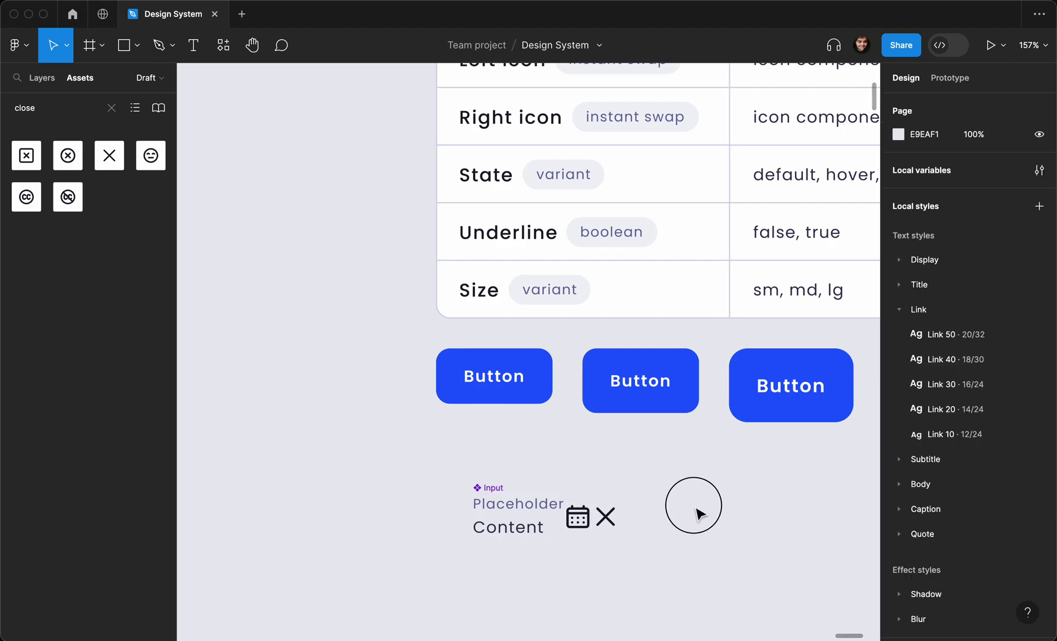
click(536, 509)
click(577, 514)
drag(578, 518, 484, 517)
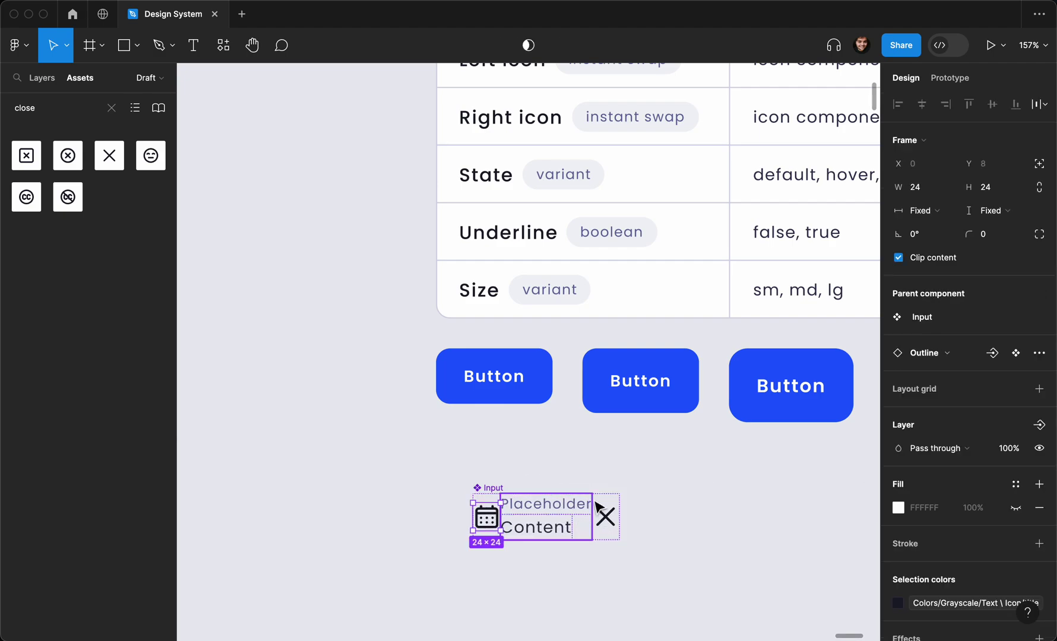
click(606, 486)
click(500, 490)
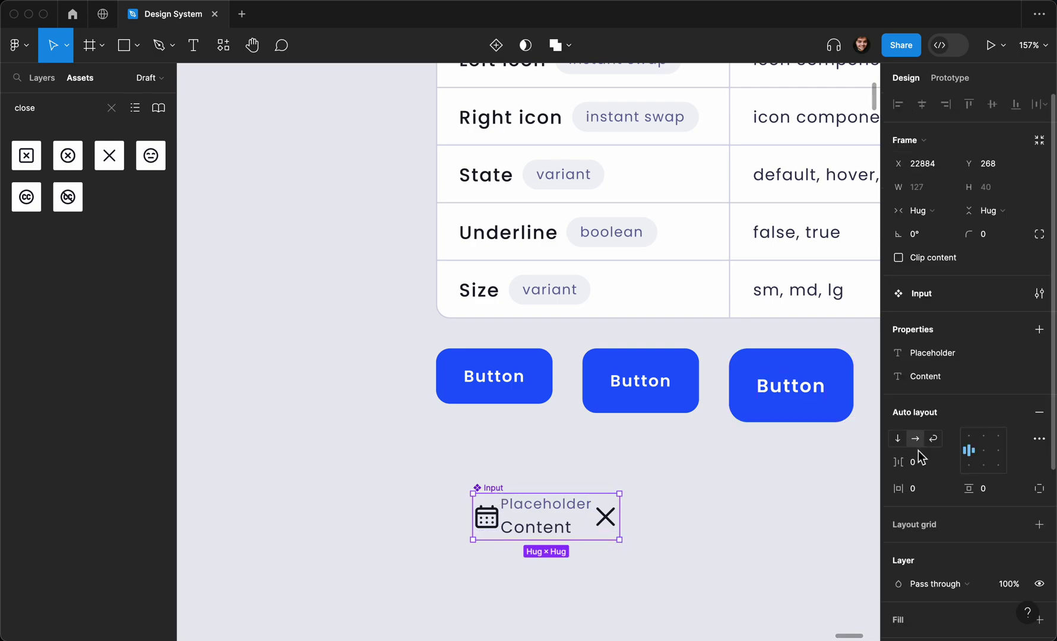
click(949, 466)
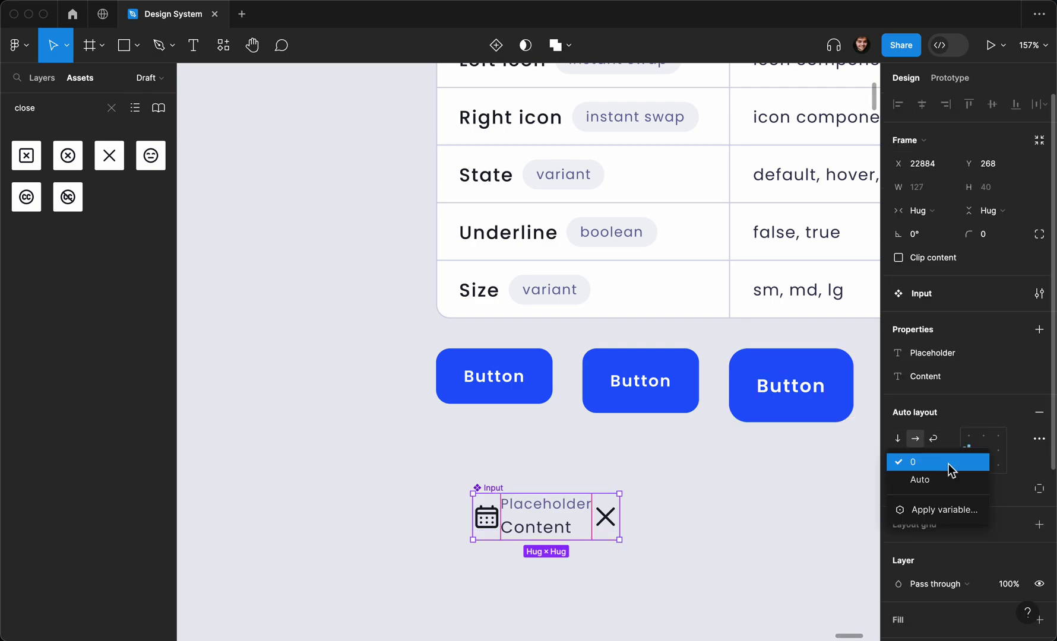
click(944, 505)
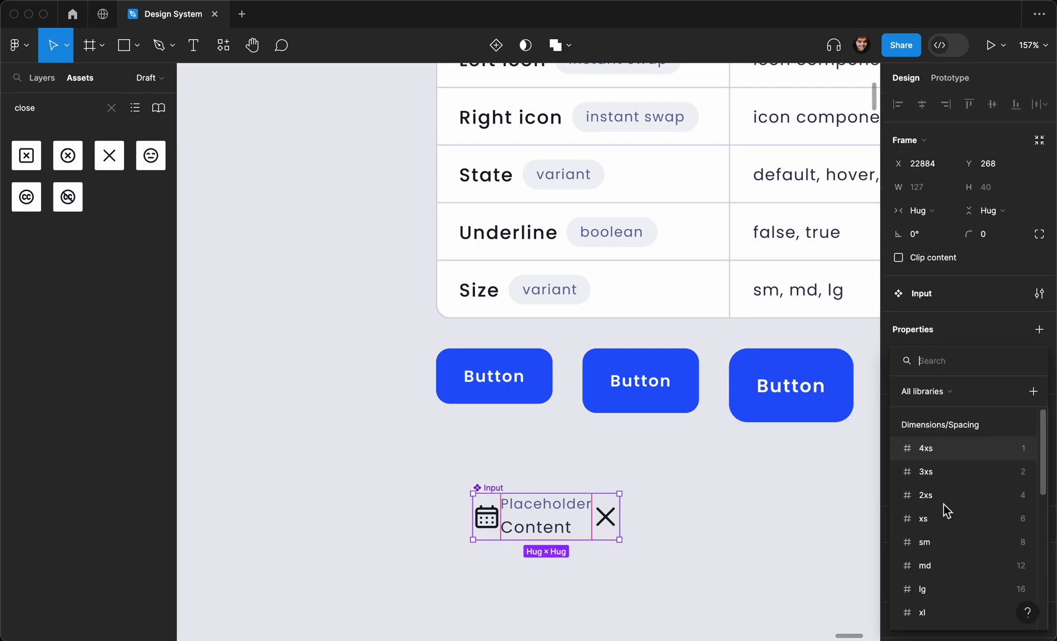
click(970, 542)
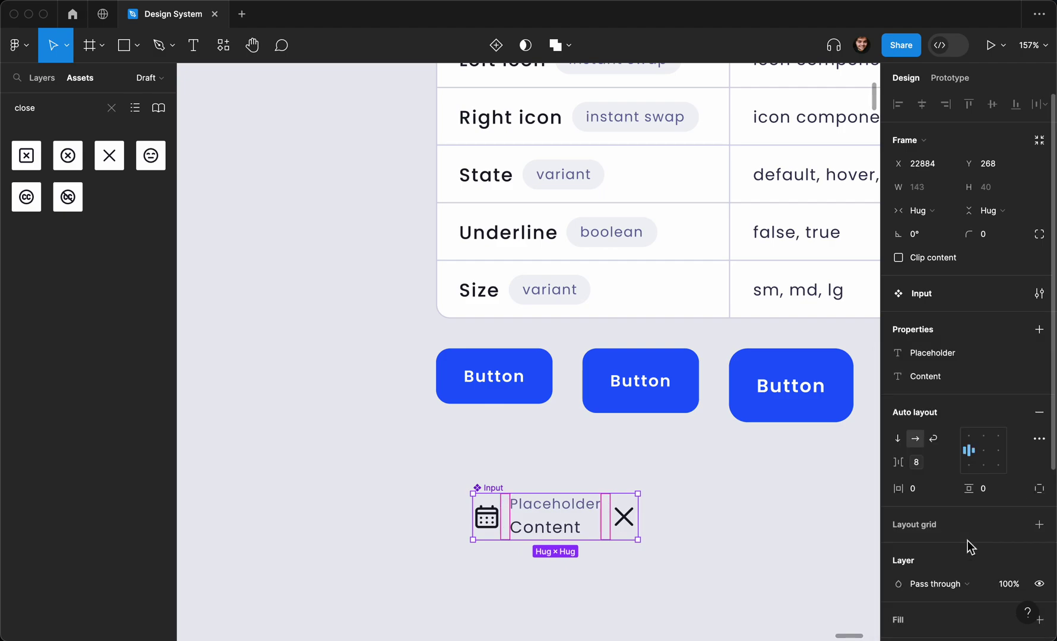
click(701, 524)
scroll(702, 525, down, 1)
scroll(702, 526, left, 1)
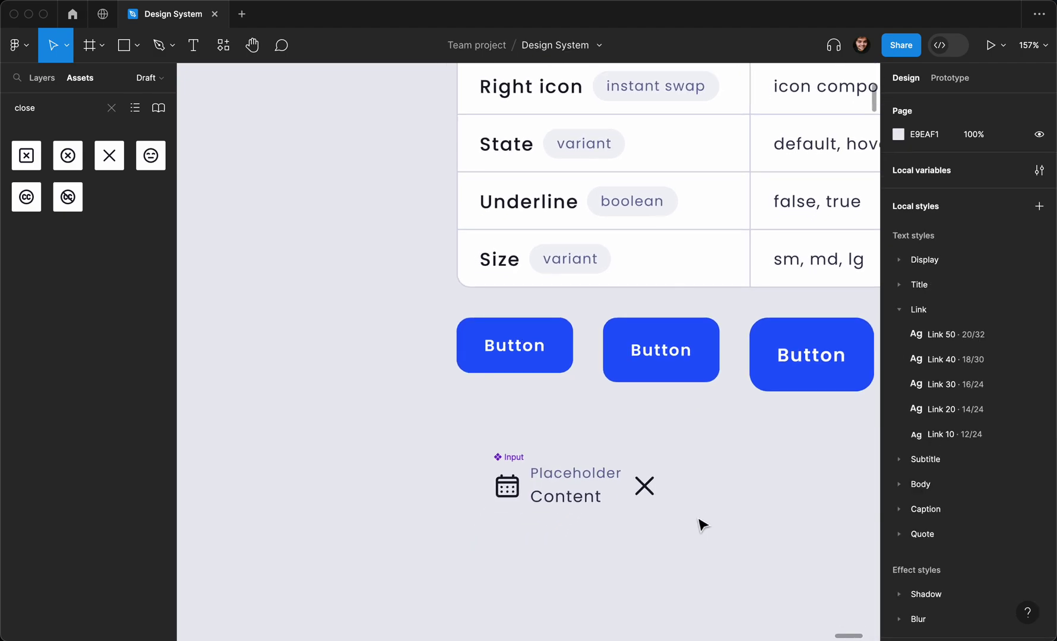
Step: Recolour the Input's icons with the Text/Icon subtitle colour style
click(659, 487)
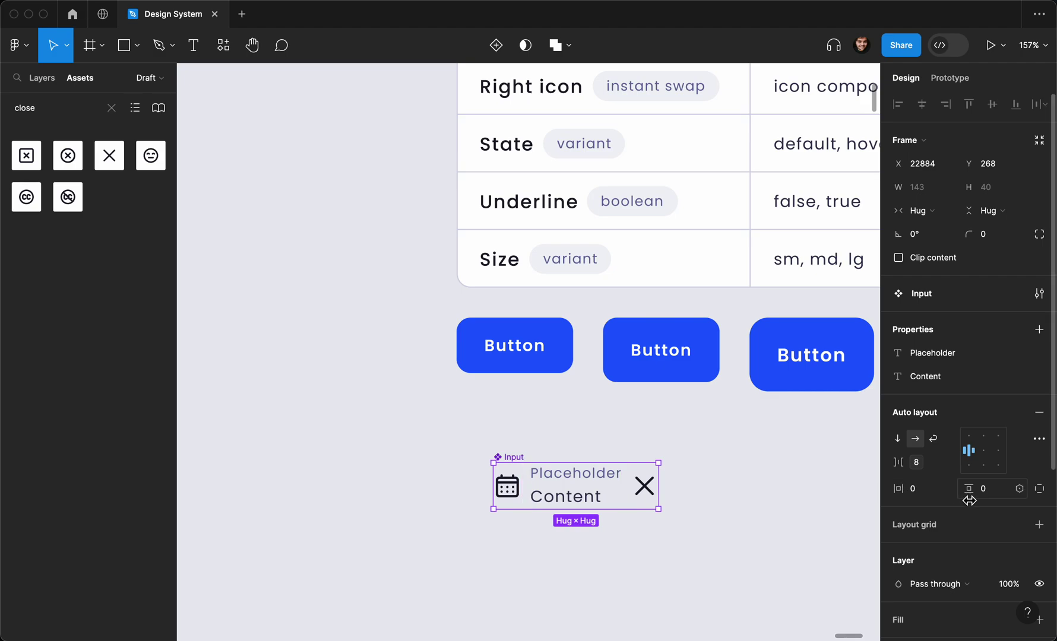
scroll(968, 502, down, 3)
scroll(971, 503, down, 1)
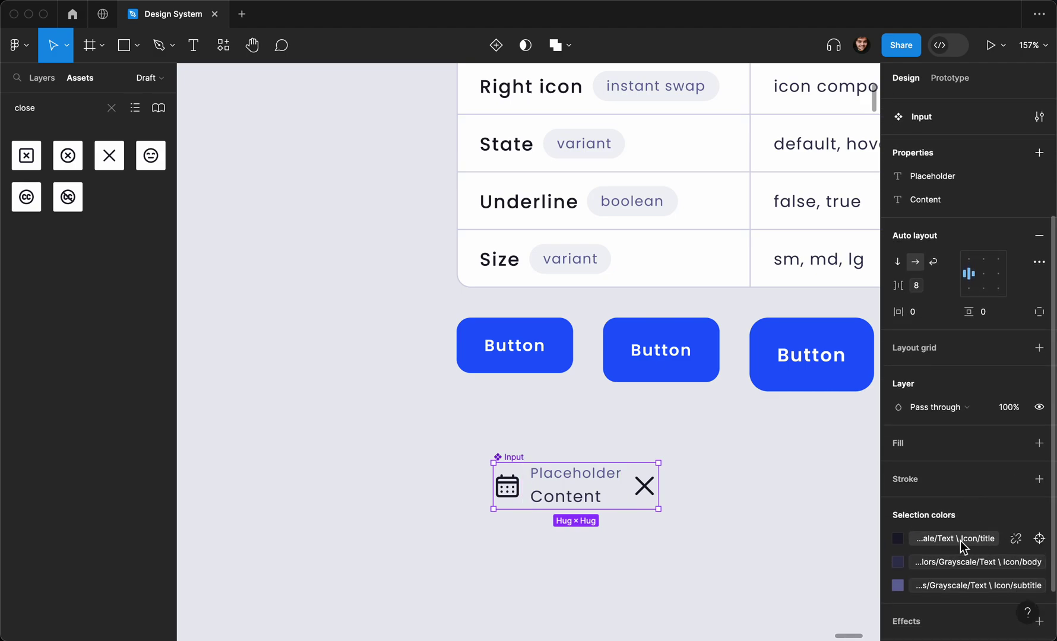
click(960, 540)
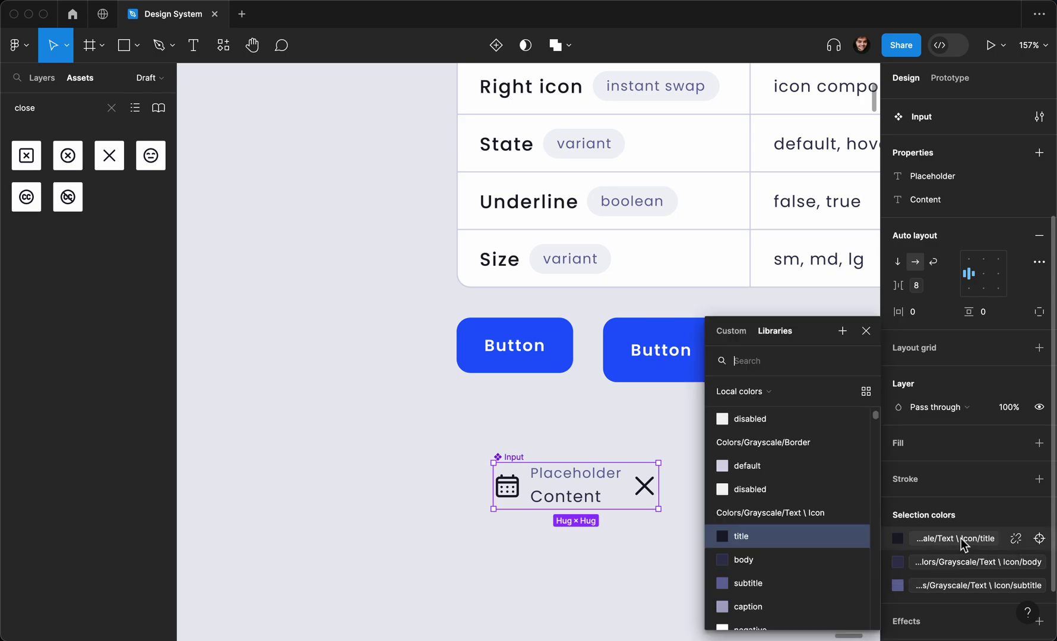
click(746, 576)
click(696, 537)
Step: Give the Input a fill using the Grayscale Surface/default-subtle colour style
scroll(696, 538, down, 2)
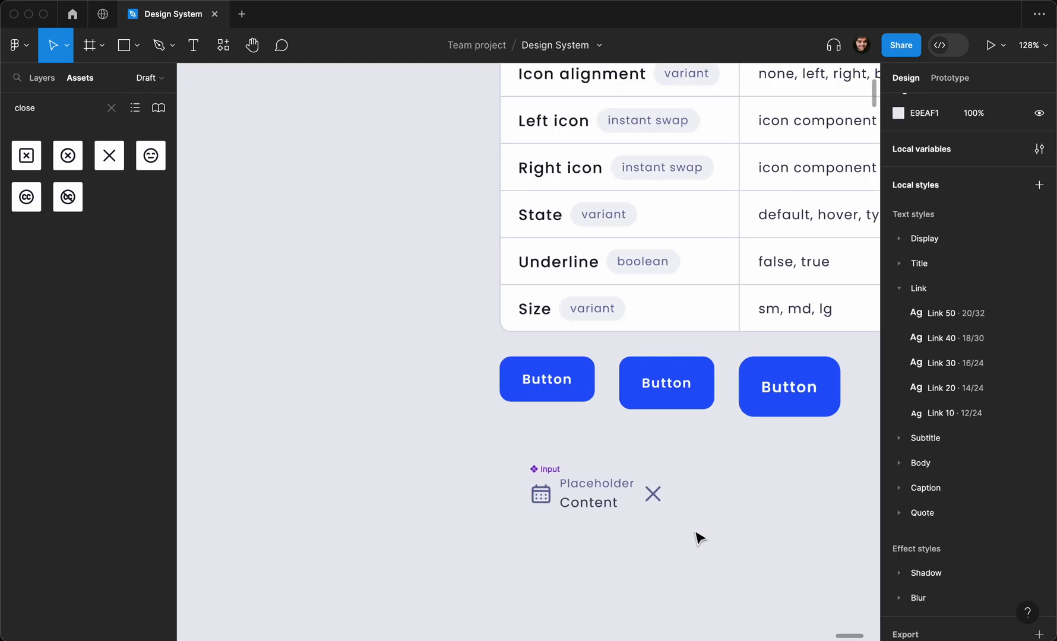
scroll(696, 538, right, 1)
scroll(696, 538, up, 2)
click(633, 496)
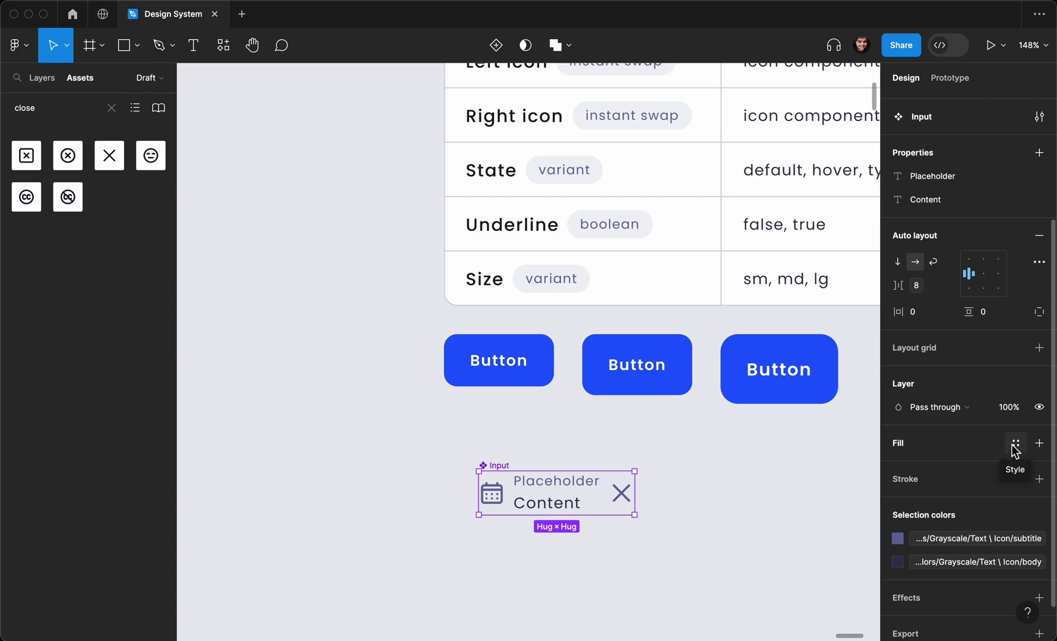
click(1015, 447)
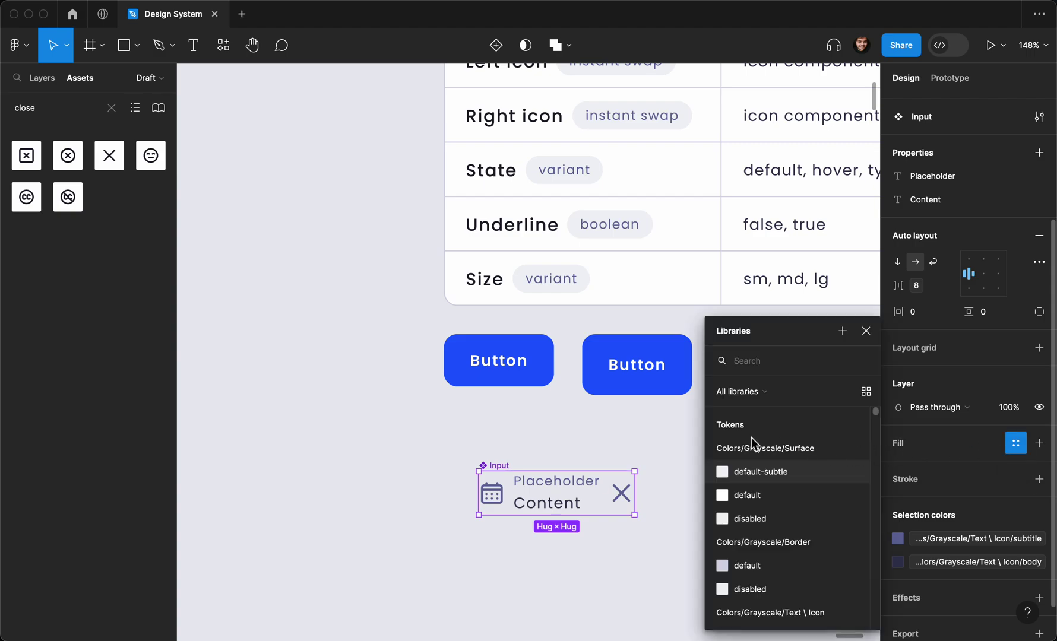
click(754, 479)
click(681, 472)
scroll(679, 474, down, 2)
click(533, 469)
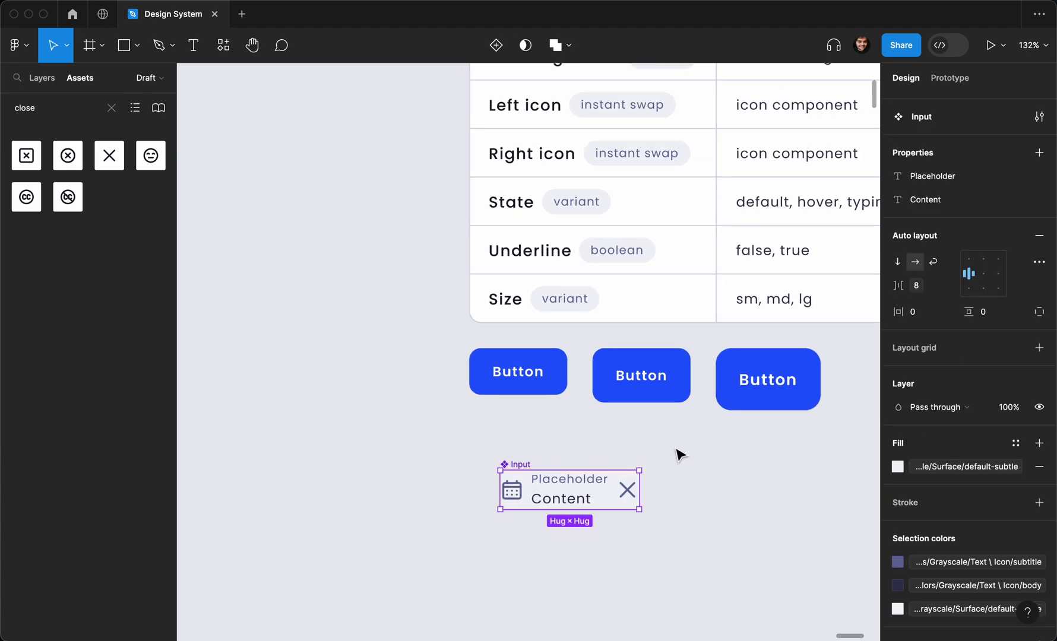
scroll(924, 393, up, 1)
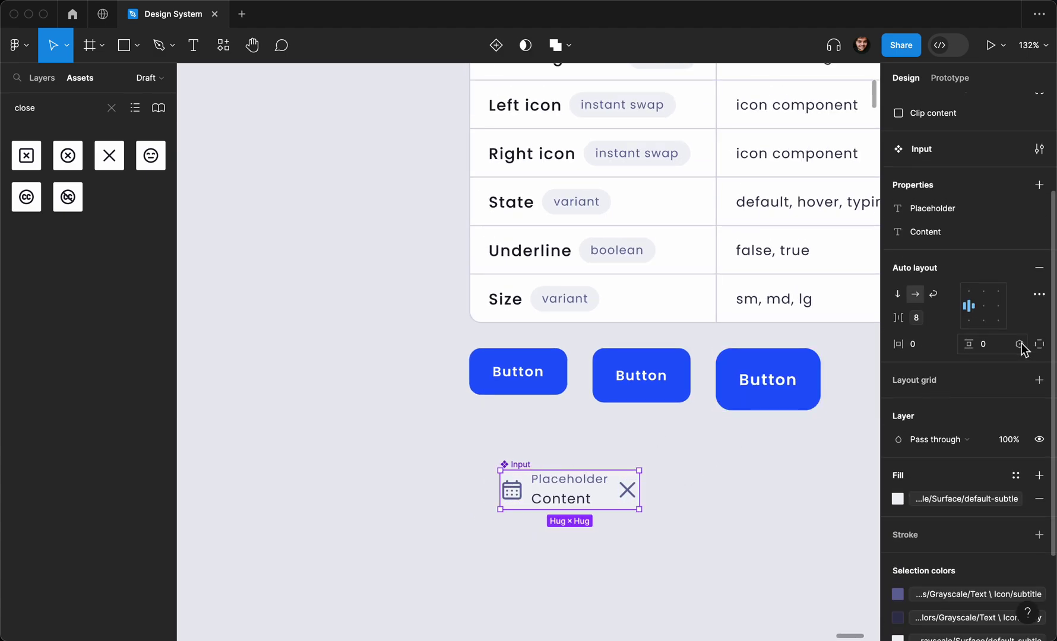
scroll(1020, 350, up, 3)
scroll(603, 502, down, 1)
scroll(602, 501, down, 3)
Step: Check the middle Button's padding, then bind Input's vertical padding to sm (8), making it 143×56
scroll(591, 478, up, 3)
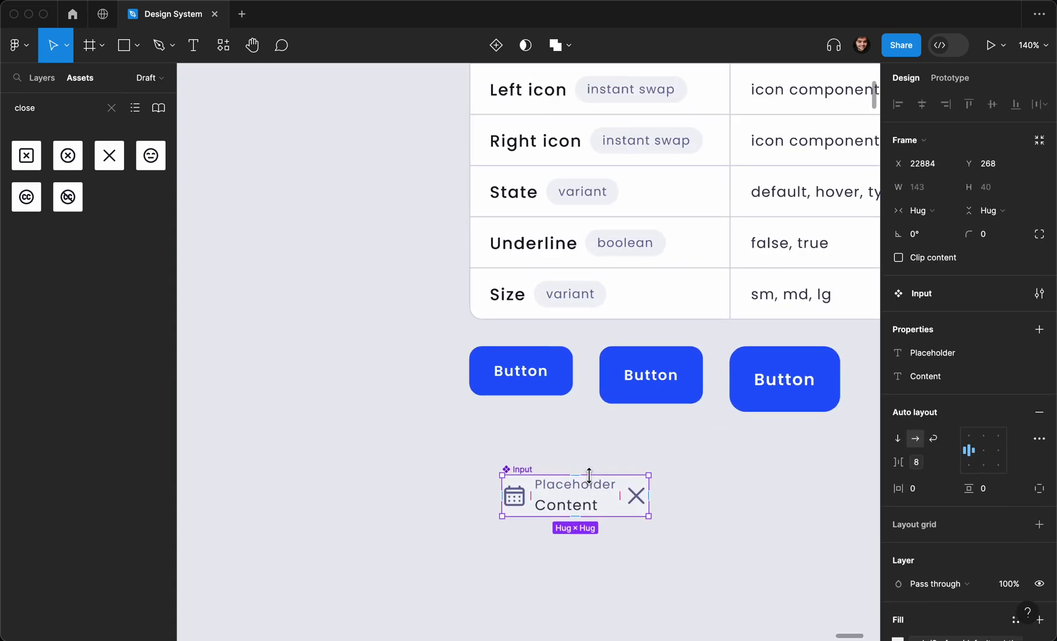
click(660, 379)
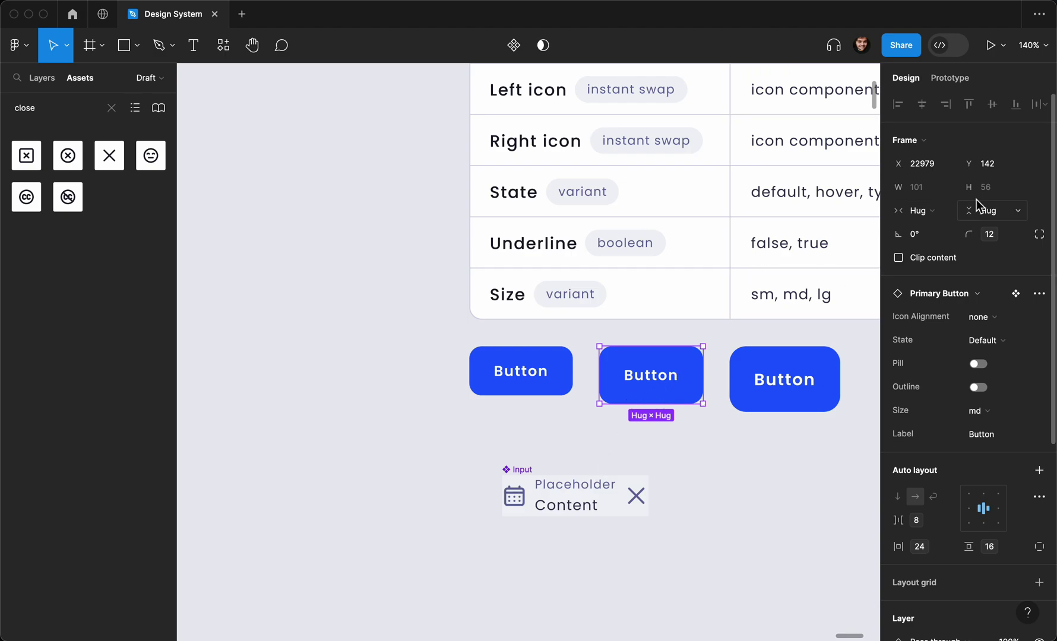
click(508, 475)
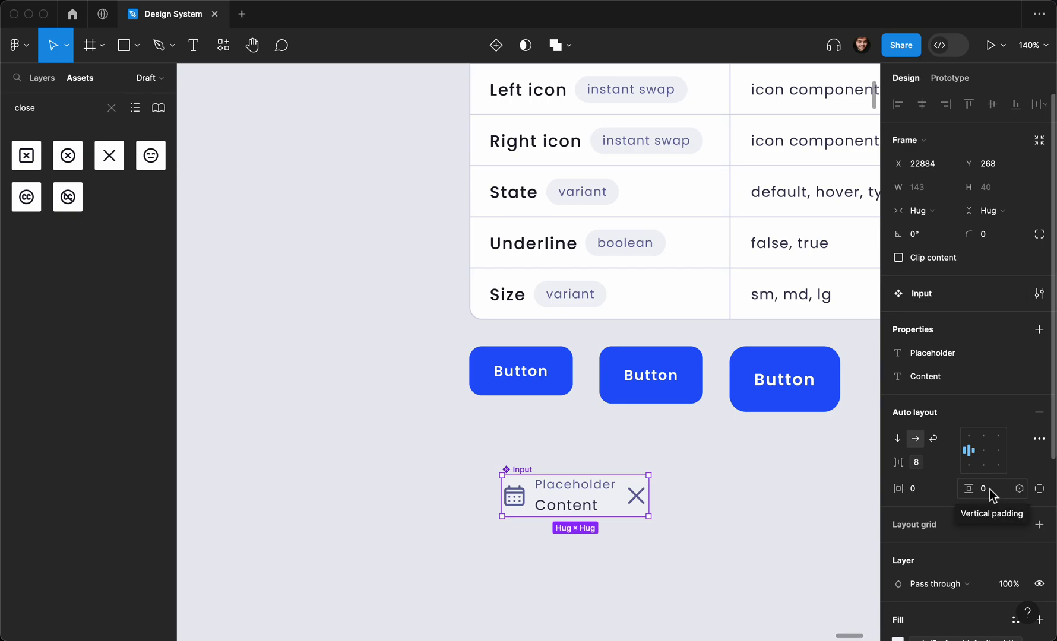
click(1018, 490)
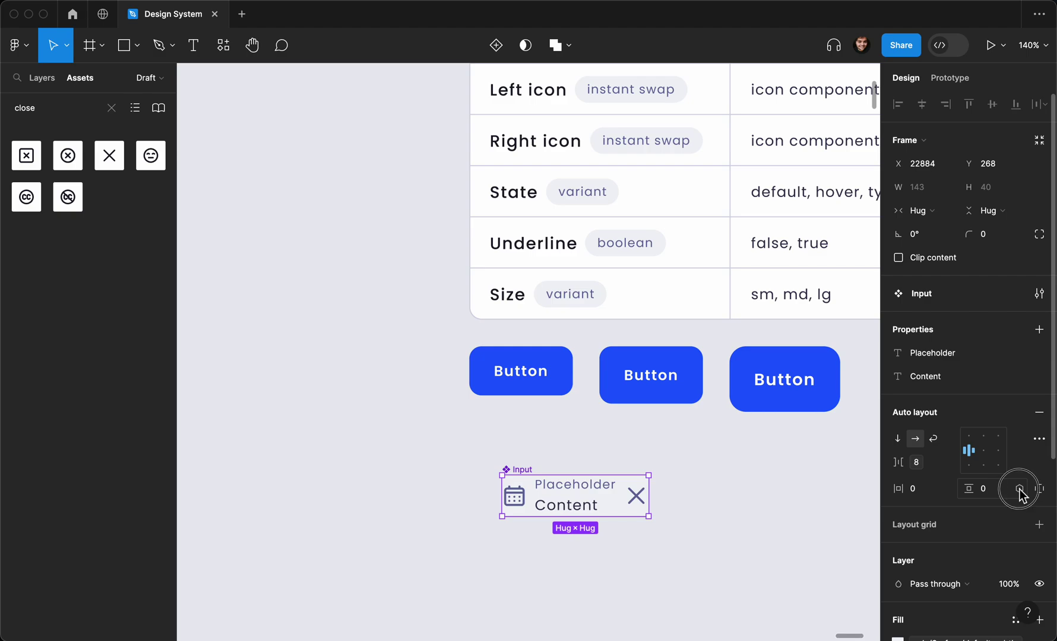
scroll(967, 506, down, 1)
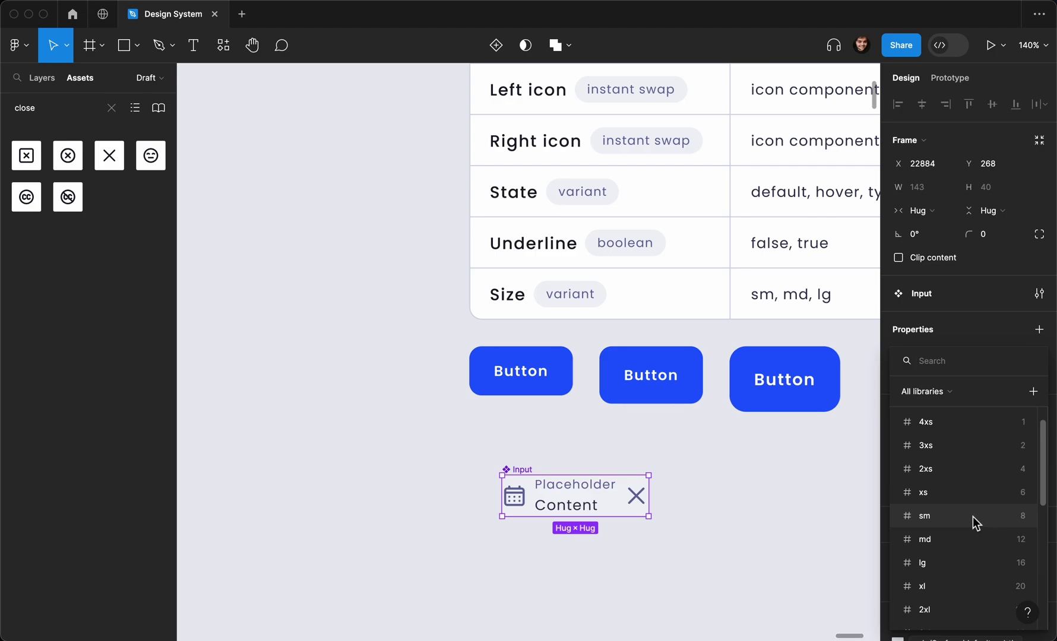
click(972, 517)
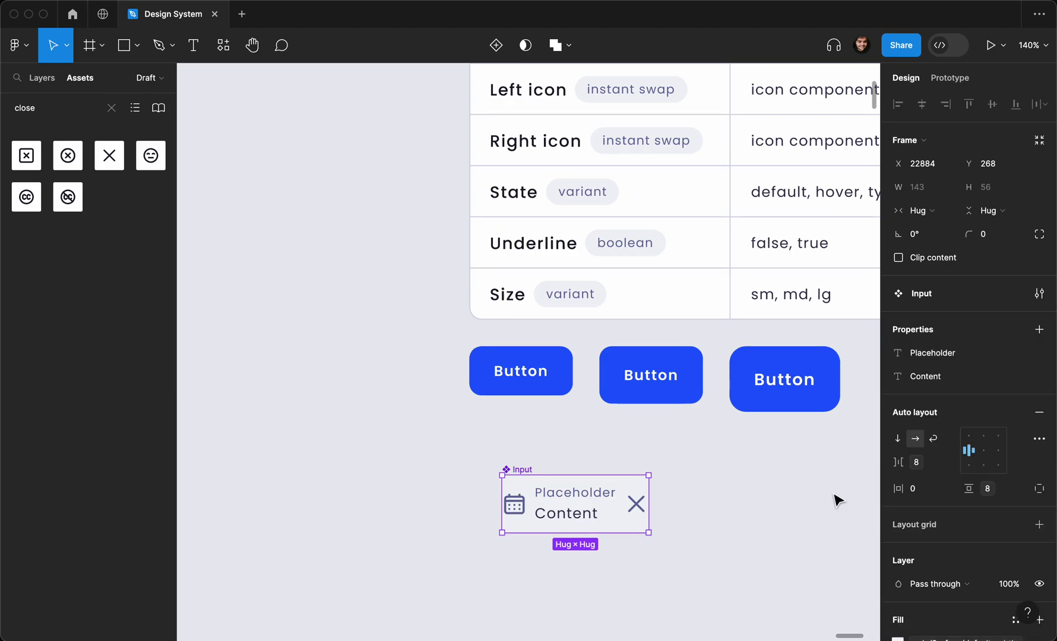
Step: Select the middle Button and undo its accidental move out of the row
click(604, 365)
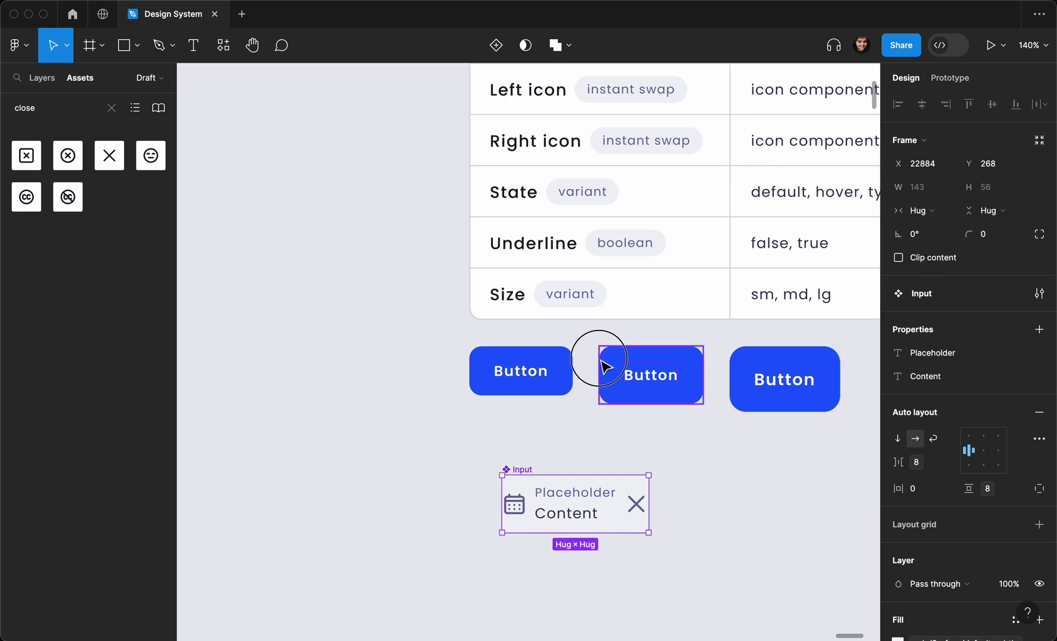
drag(632, 372, 685, 503)
key(super+z)
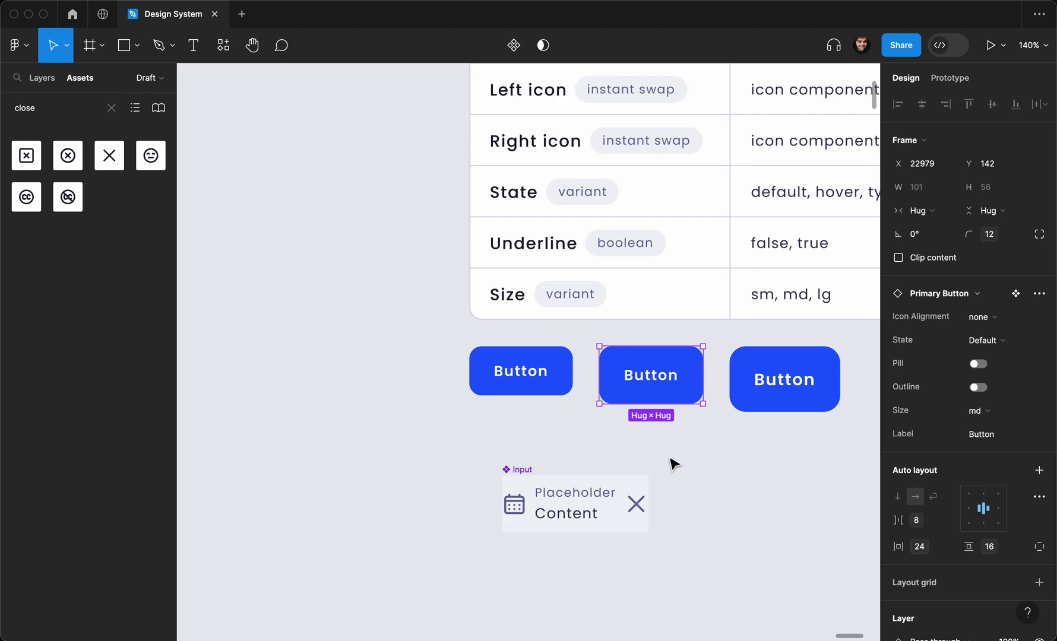
click(549, 440)
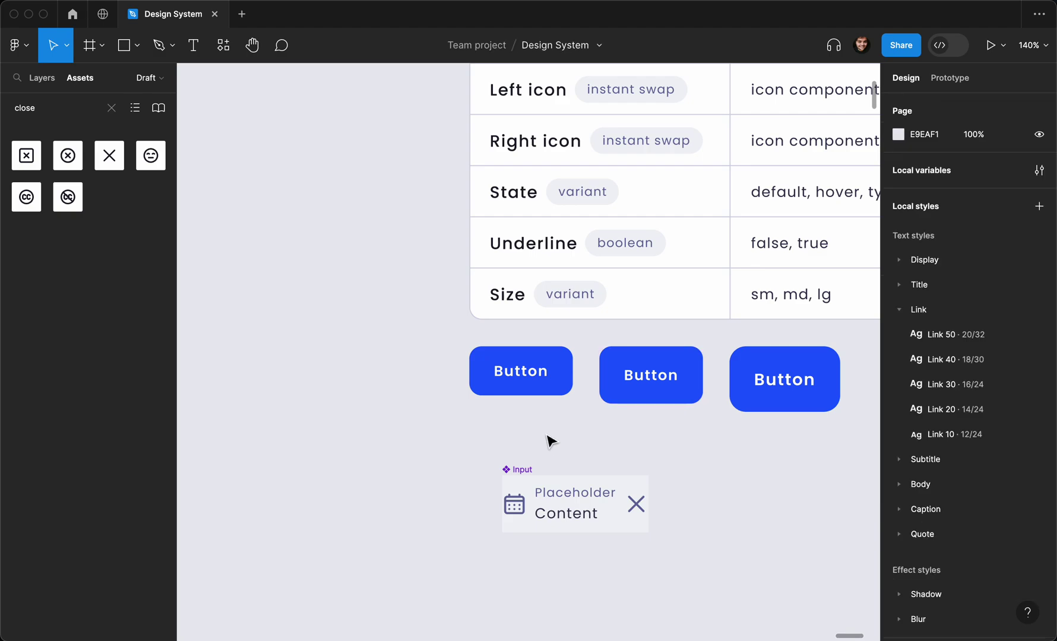
Step: Bind the Input's horizontal padding to the lg spacing variable (16), widening it to 175
click(527, 470)
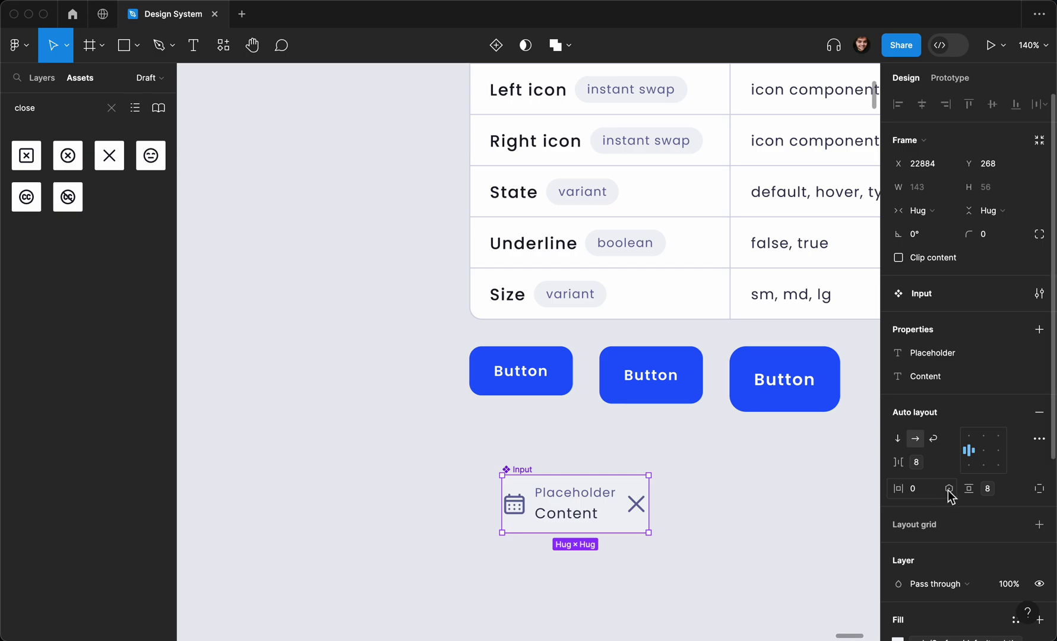
click(948, 488)
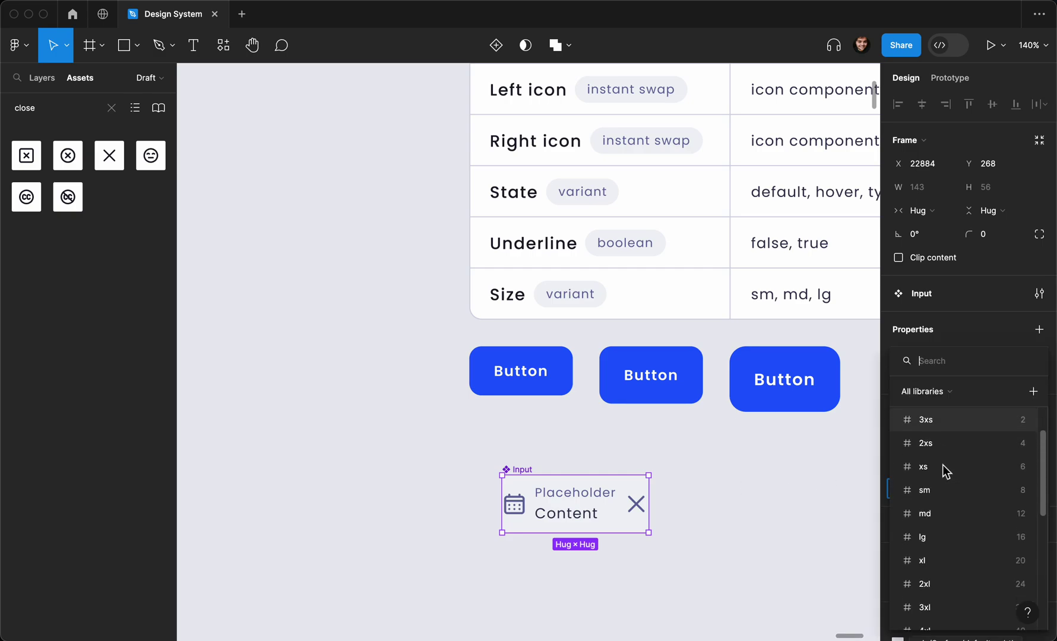
click(945, 527)
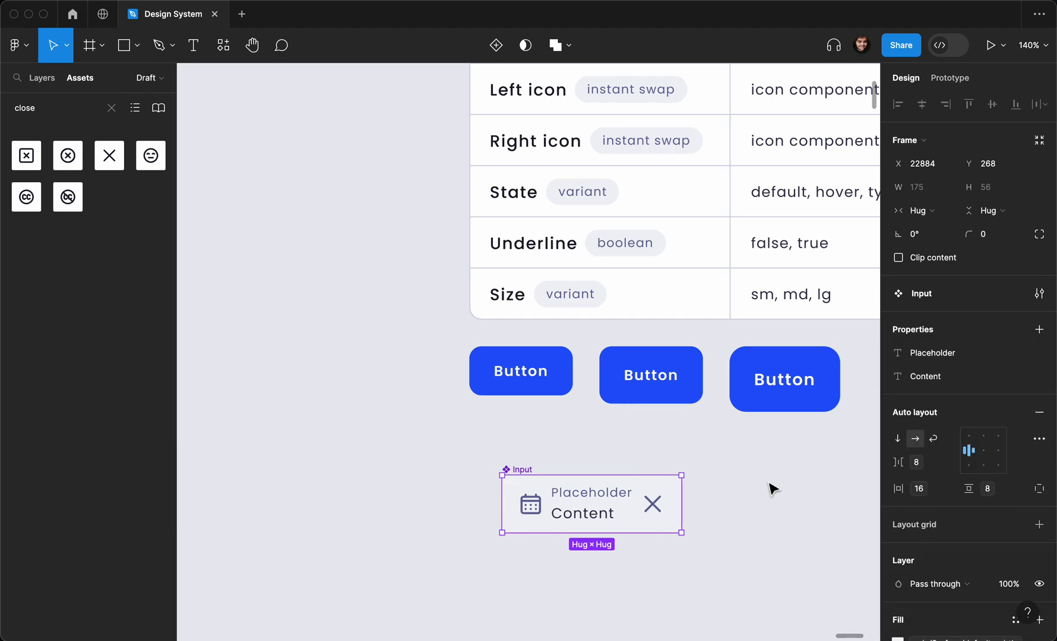
click(769, 483)
scroll(772, 488, down, 1)
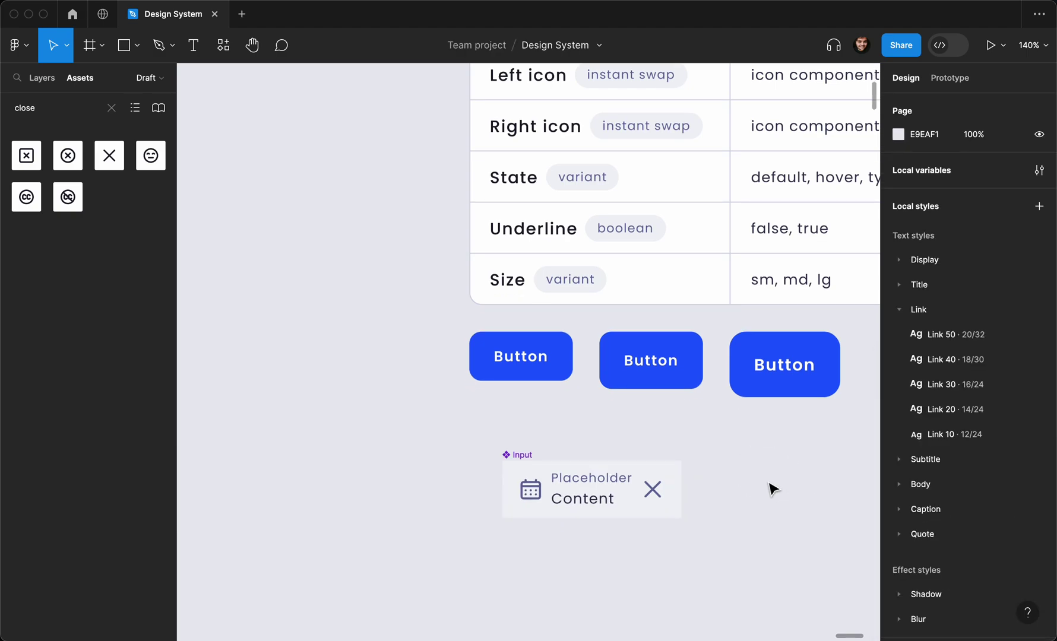
click(522, 455)
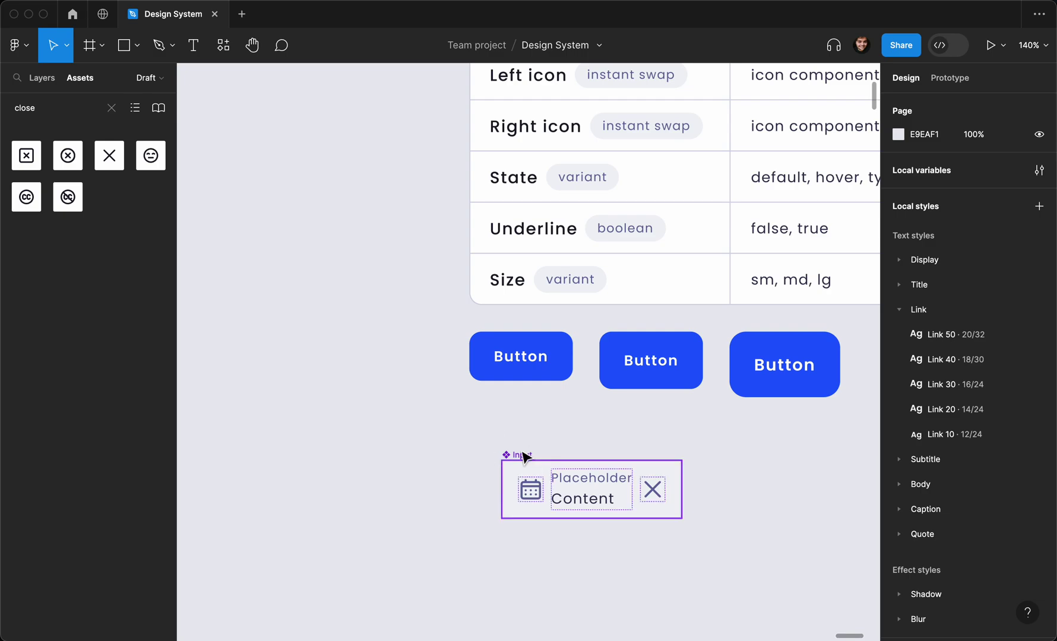
click(949, 489)
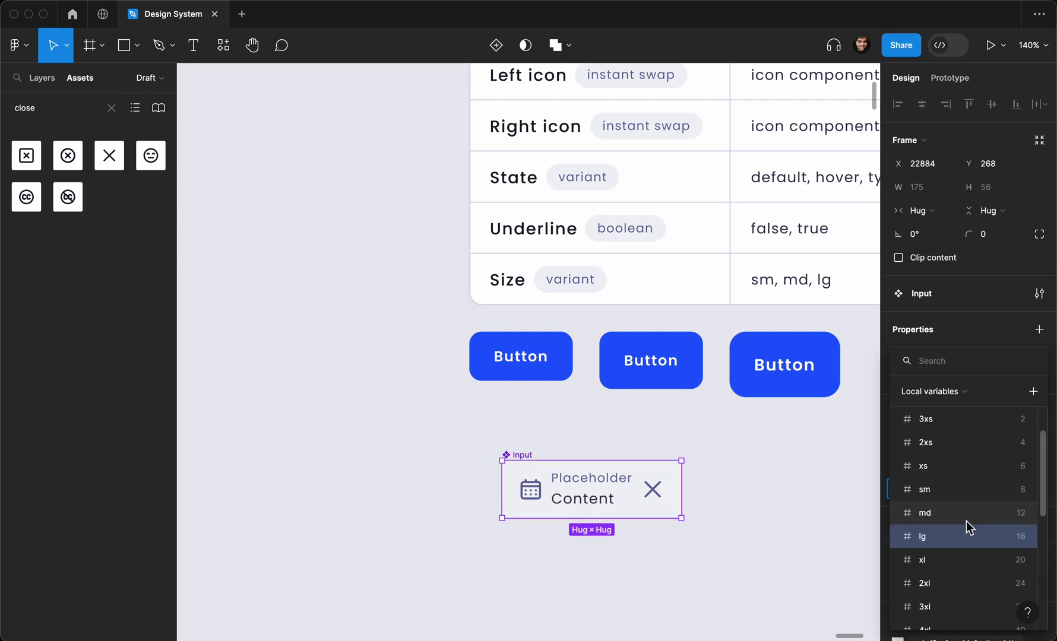
key(Escape)
click(775, 480)
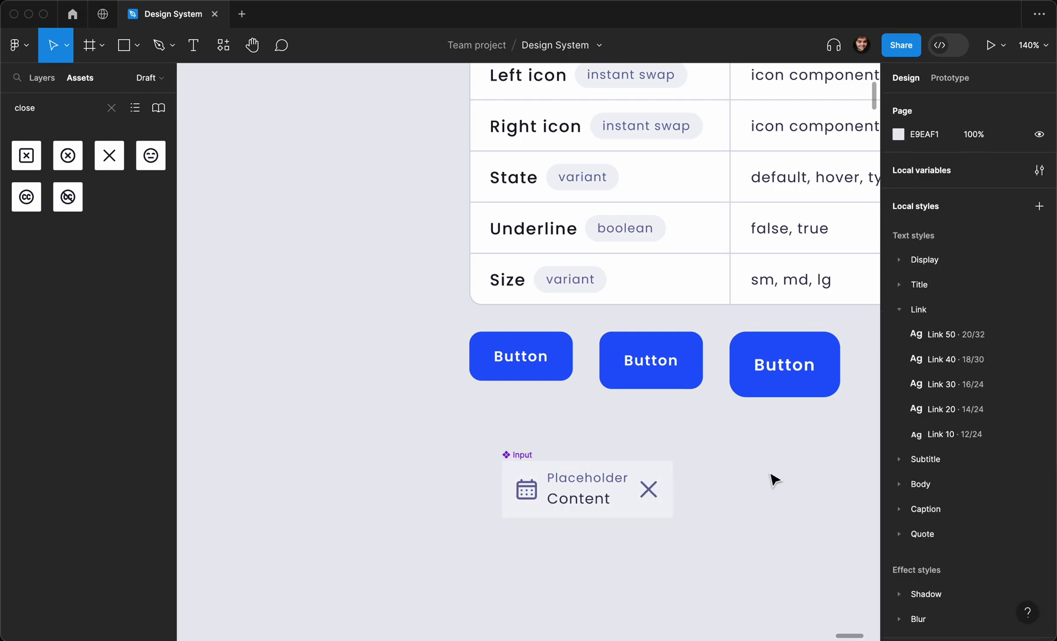
key(ctrl+z)
key(ctrl+z)
click(729, 446)
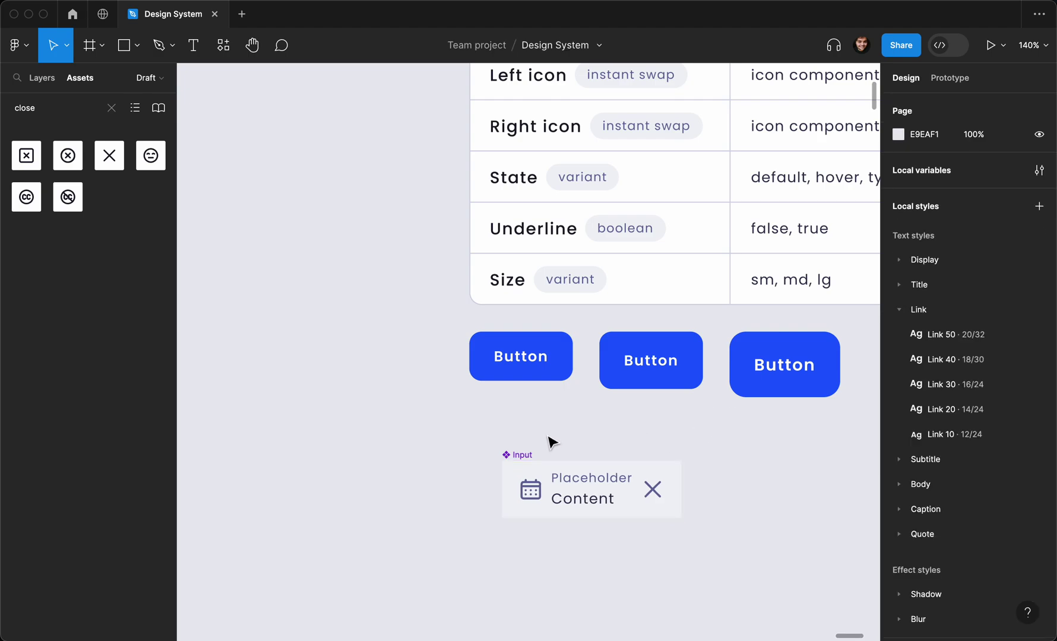
Step: Bind the Input's corner radius to the md spacing variable (12)
click(518, 452)
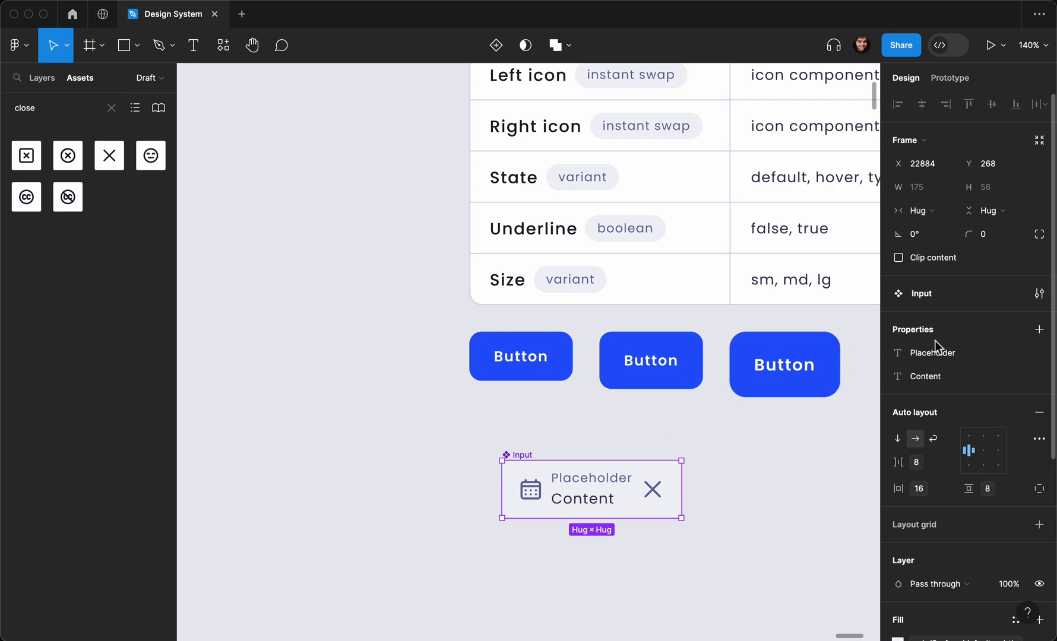
click(1020, 235)
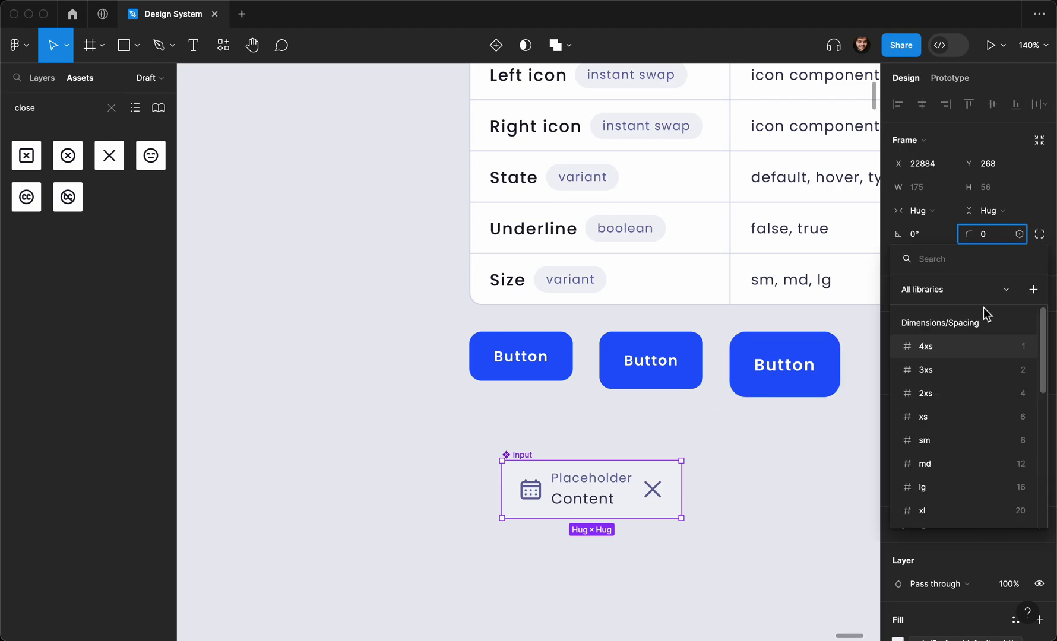
click(972, 461)
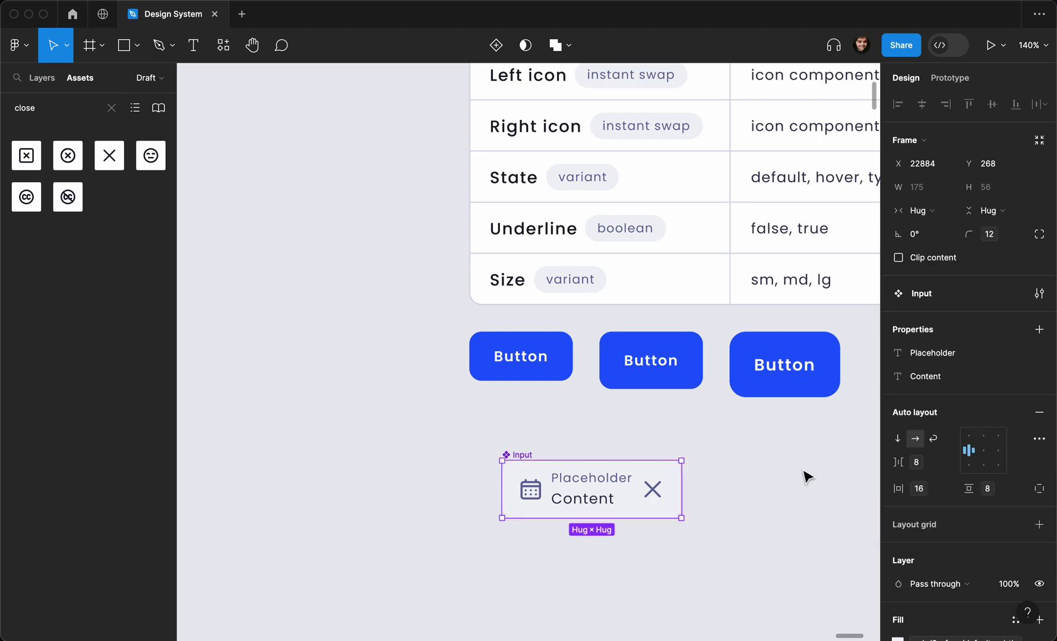
click(762, 465)
Step: Add a Left Icon instance-swap property defaulting to the calendar / 24 / Outline icon
click(534, 457)
click(1039, 330)
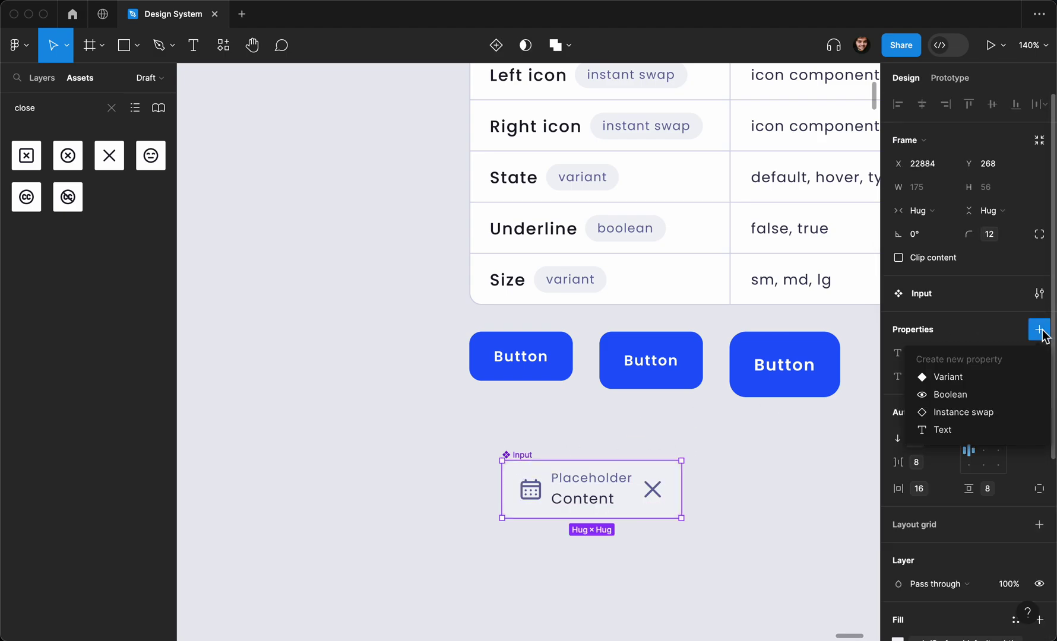
click(990, 414)
text(Left Icon)
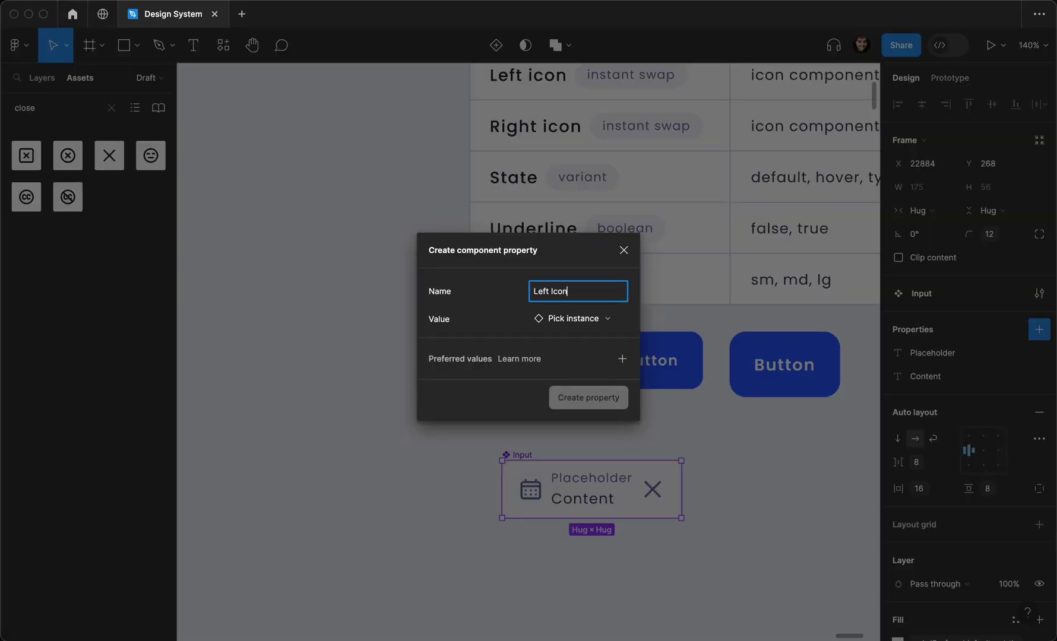
click(570, 324)
text(ca)
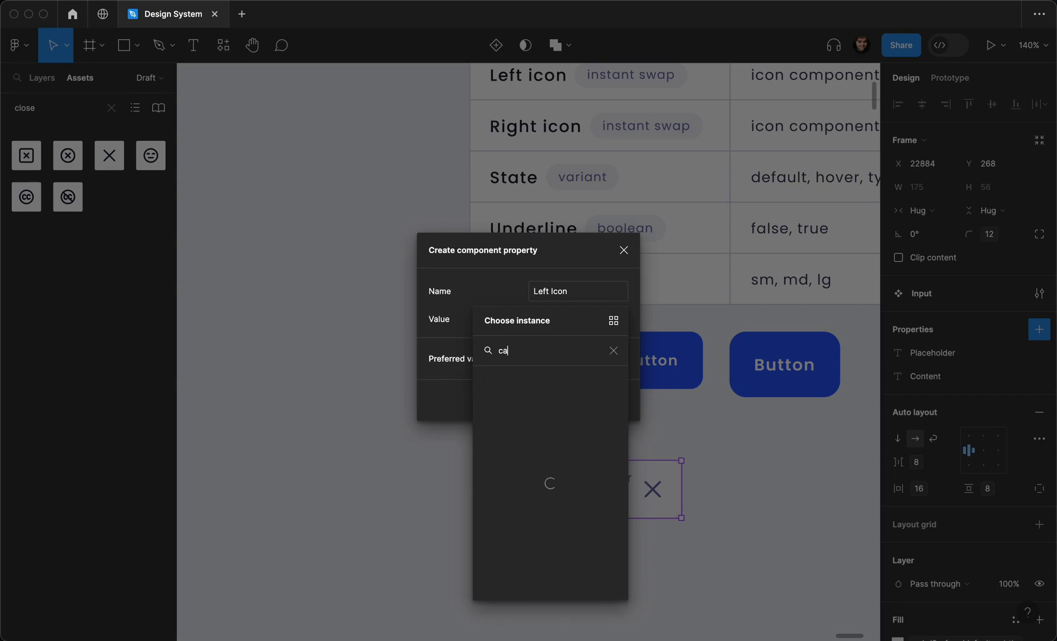
text(lendar)
click(526, 478)
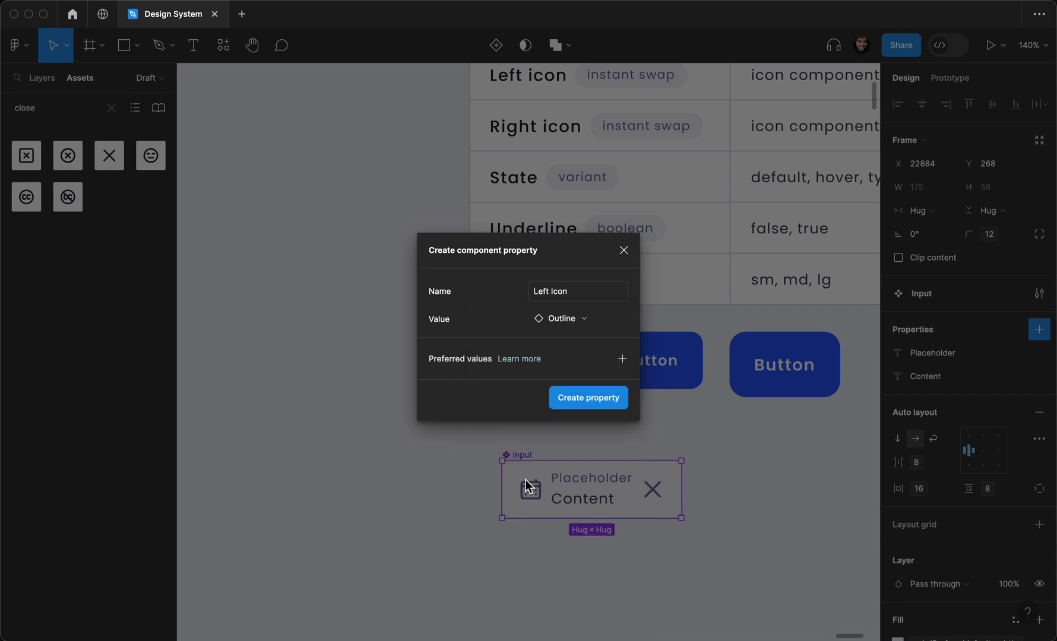
click(618, 397)
Step: Add a Right Icon instance-swap property defaulting to the Close / 24 / Outline icon
click(1033, 333)
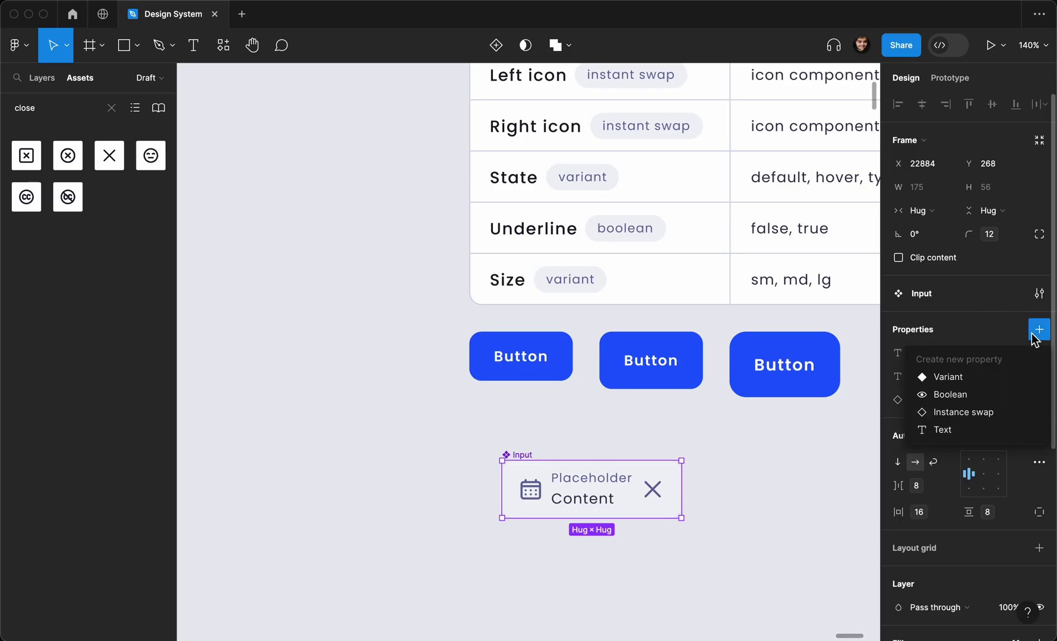
click(950, 412)
text(Right Icon)
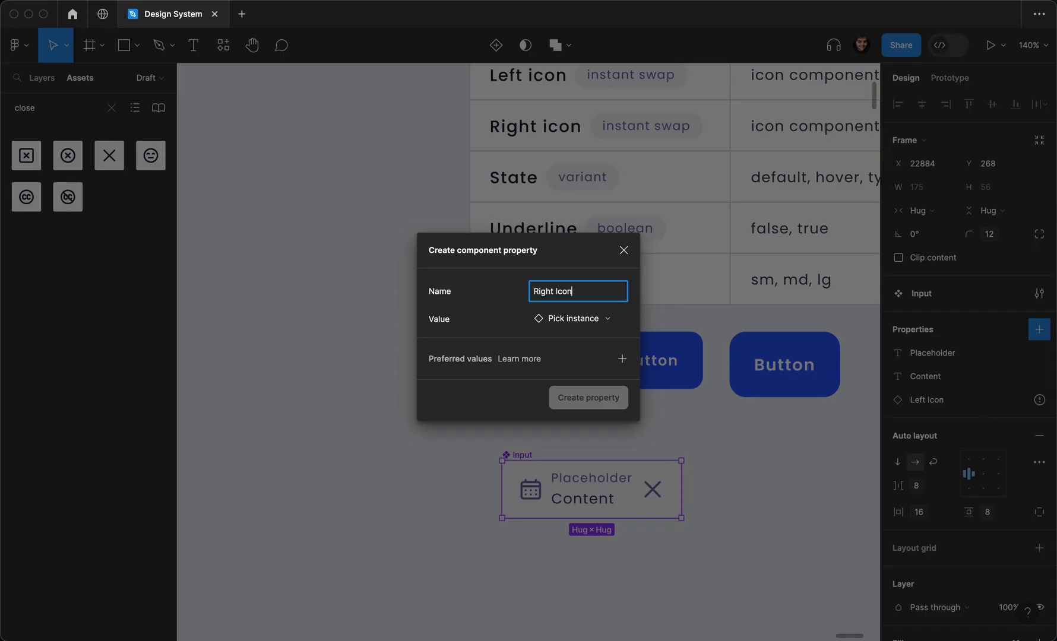
click(584, 326)
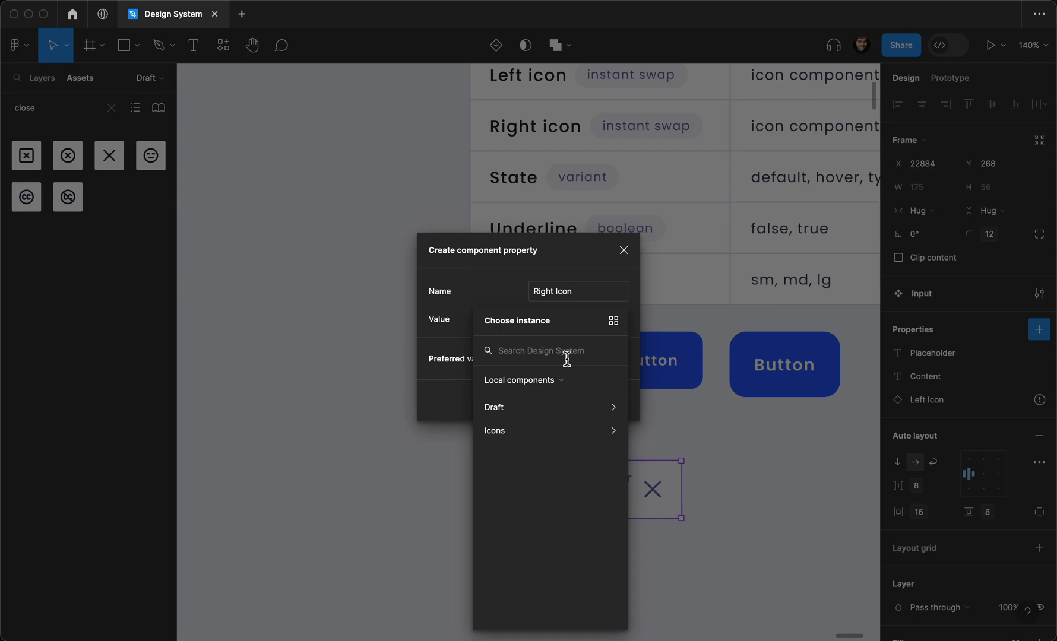
text(close)
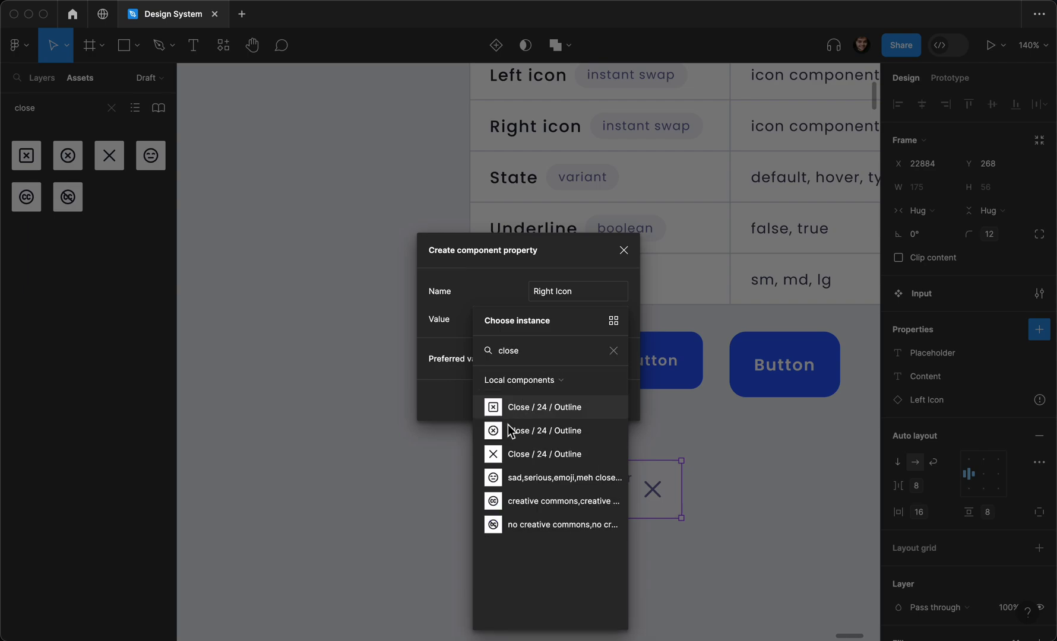
click(510, 452)
click(585, 403)
click(653, 490)
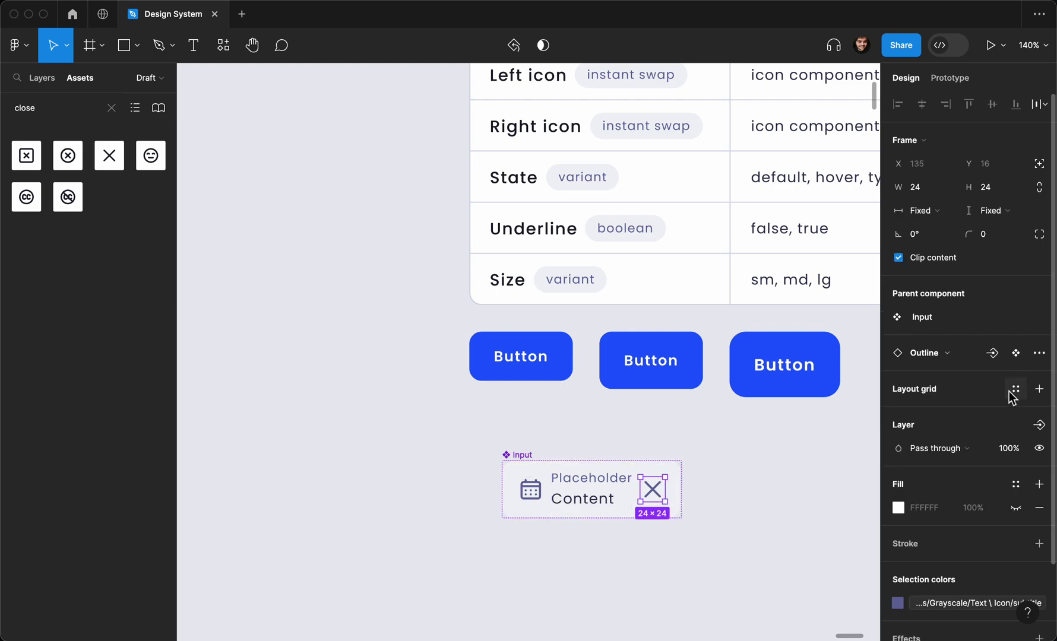
Step: Bind the X icon to the Right Icon property and the calendar icon to Left Icon
click(992, 352)
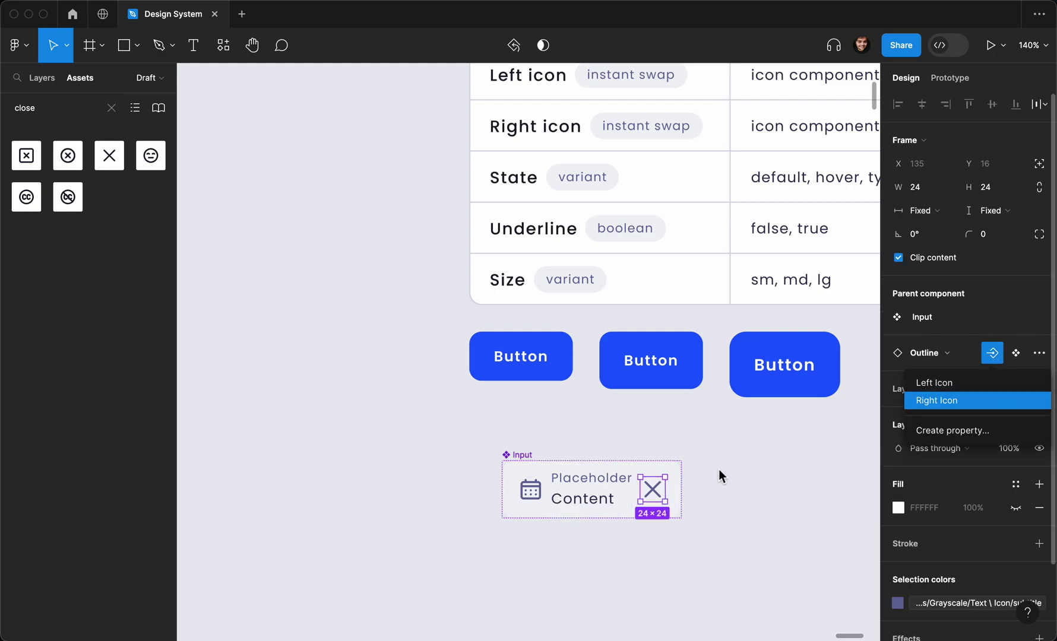
key(Return)
click(531, 490)
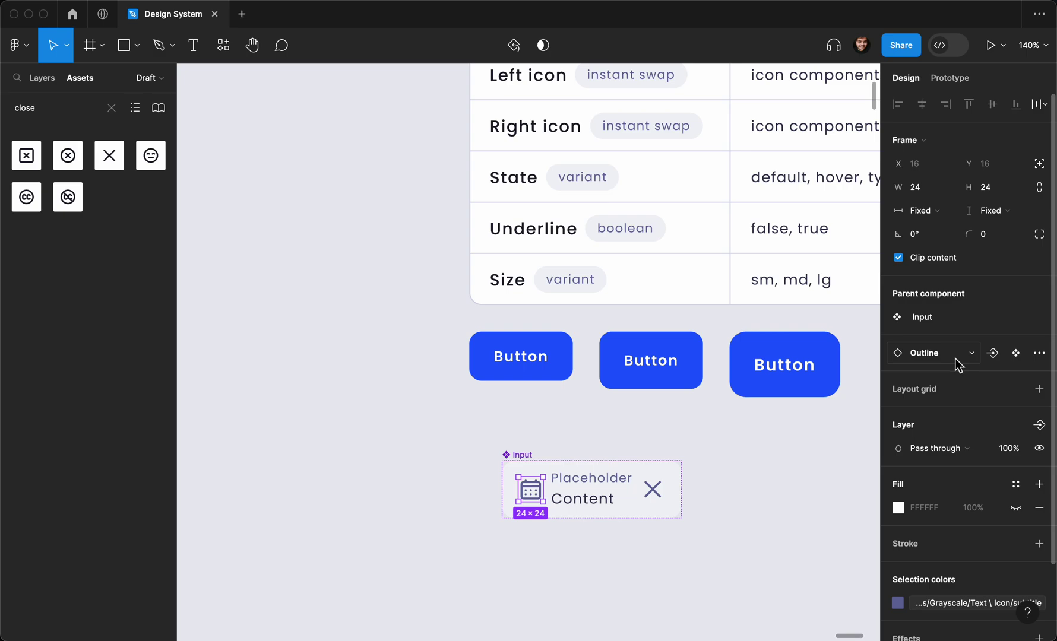
click(992, 352)
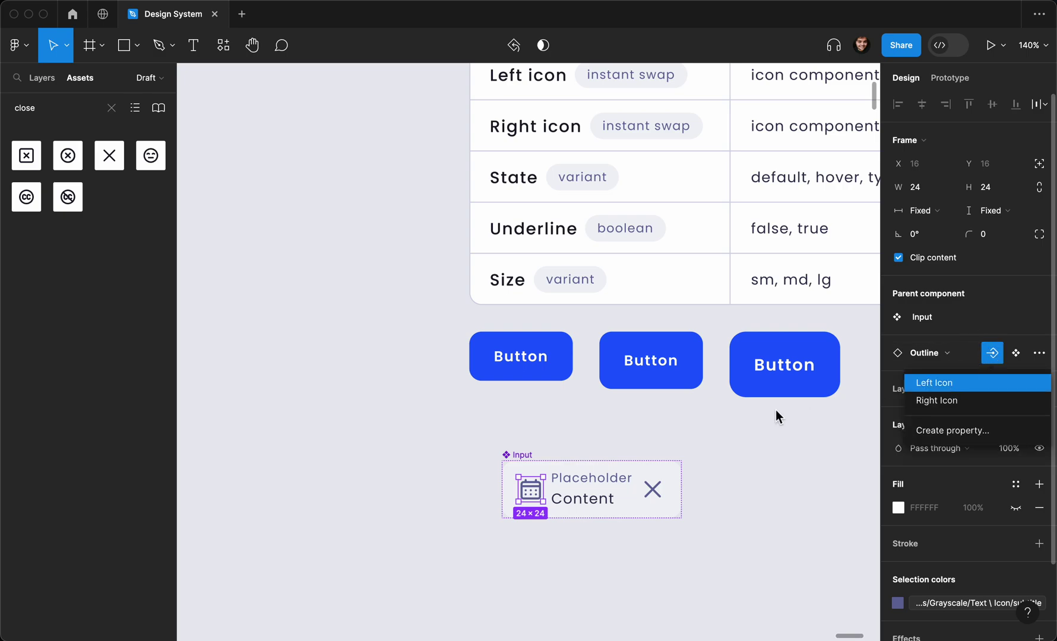
key(Return)
click(703, 442)
click(534, 463)
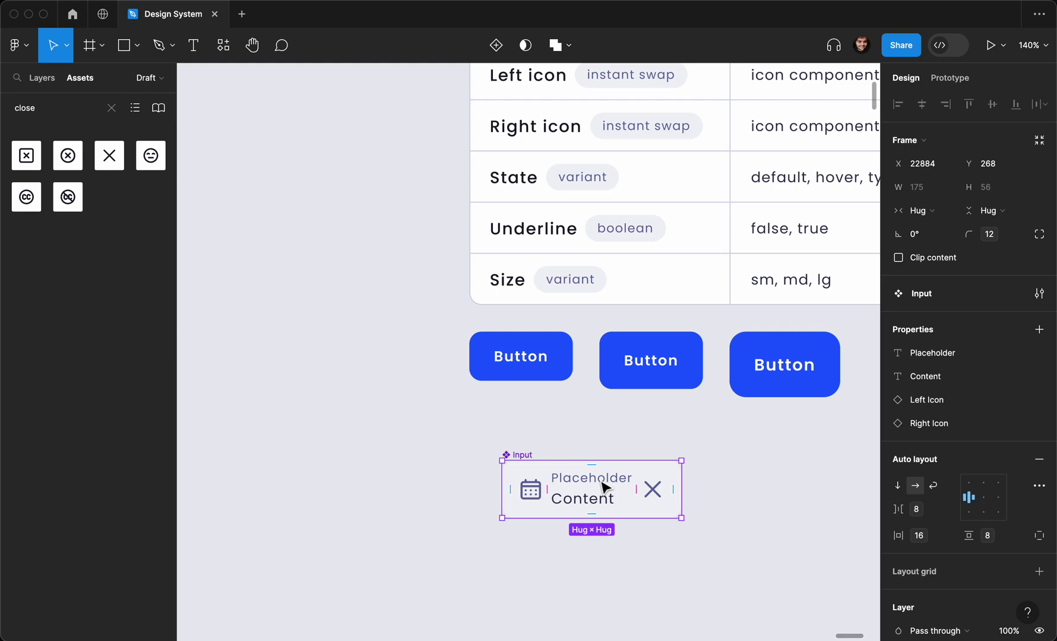
Step: Make the Placeholder/Content text frame fill width, test by stretching Input, then revert to 175 wide
double_click(603, 488)
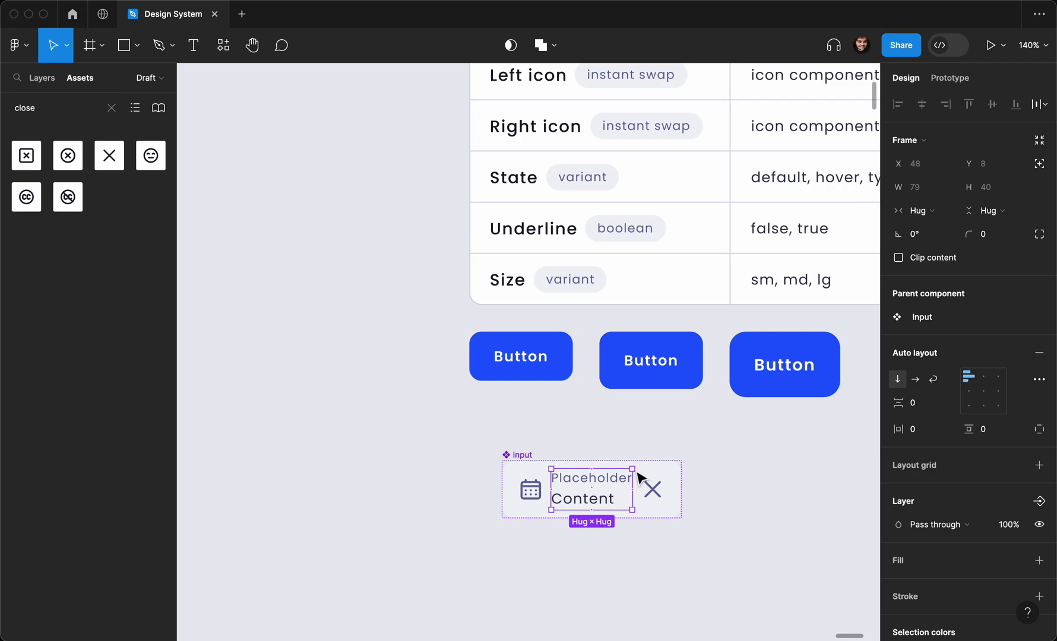
click(940, 214)
click(941, 231)
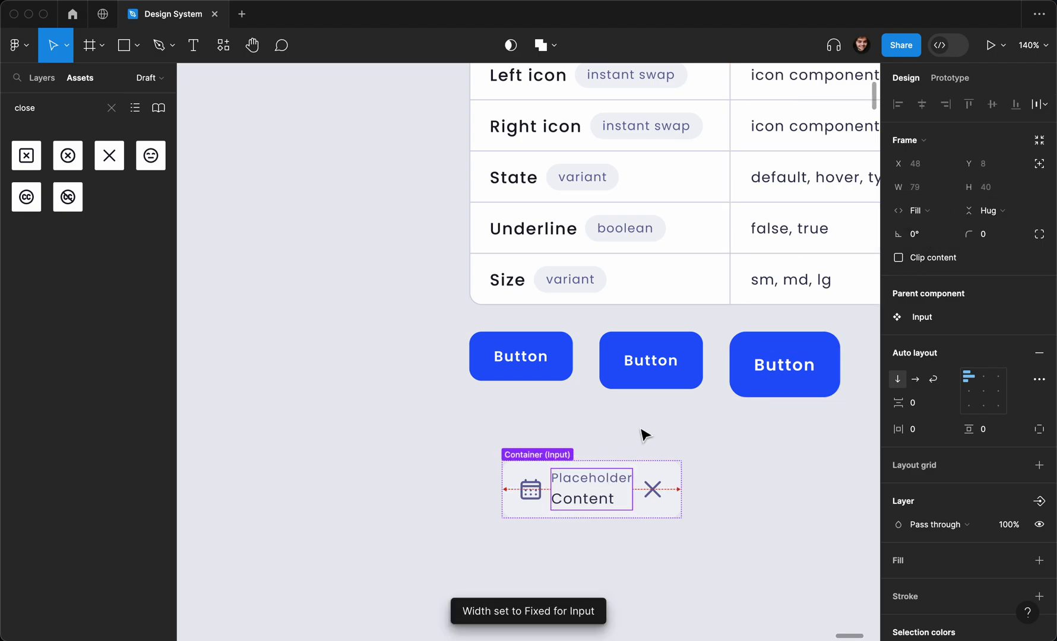
click(597, 443)
click(517, 450)
drag(681, 478, 722, 484)
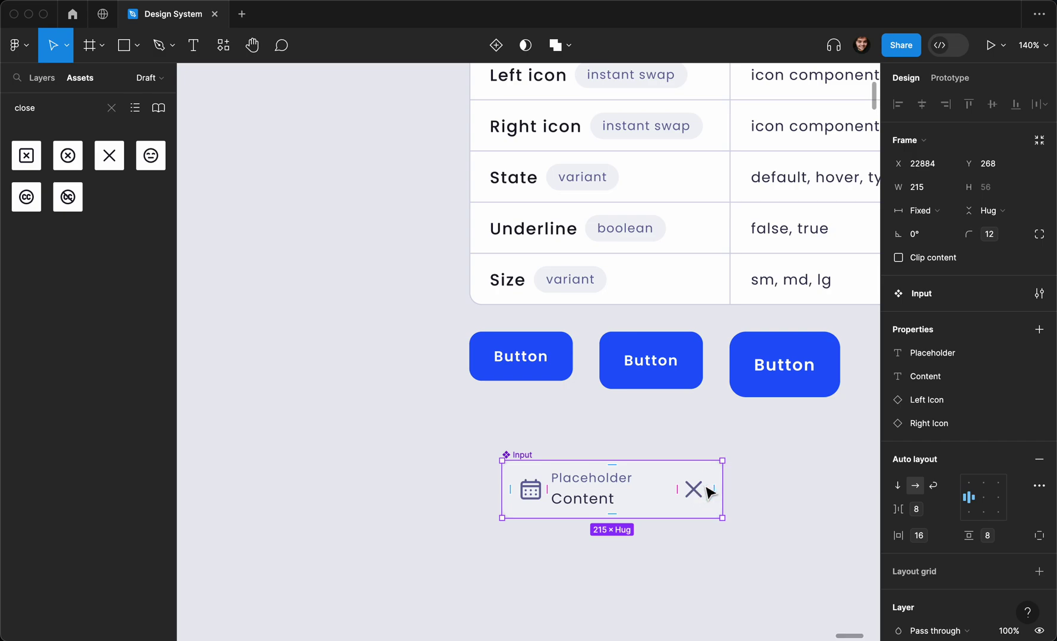
key(super+shift+Left)
key(super+shift+Left)
key(super+shift+Left)
key(super+shift+Left)
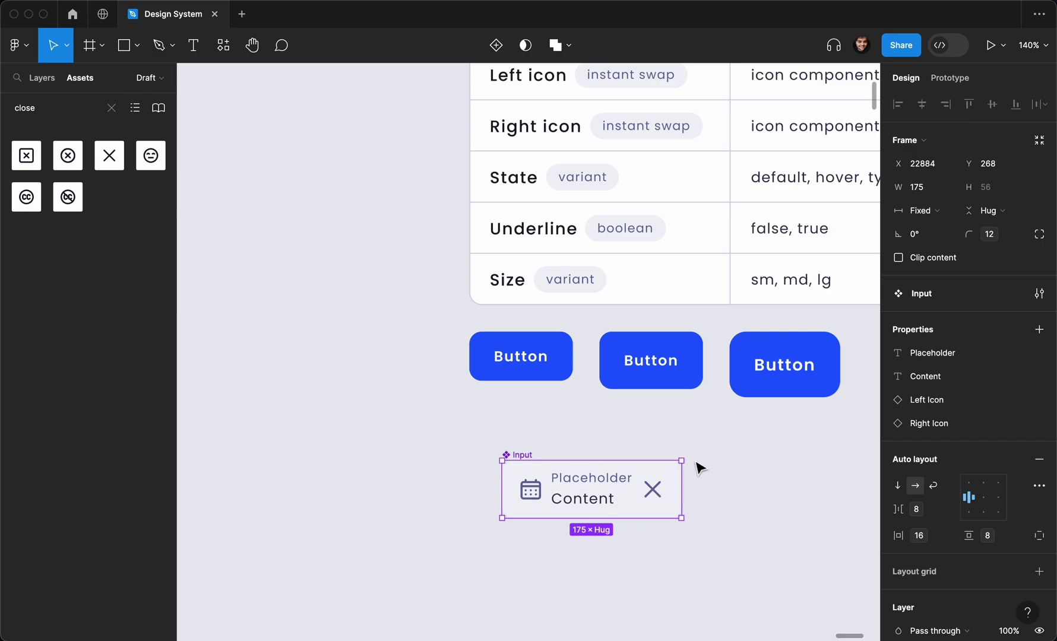
Step: Move the Input component up and to the left
double_click(588, 492)
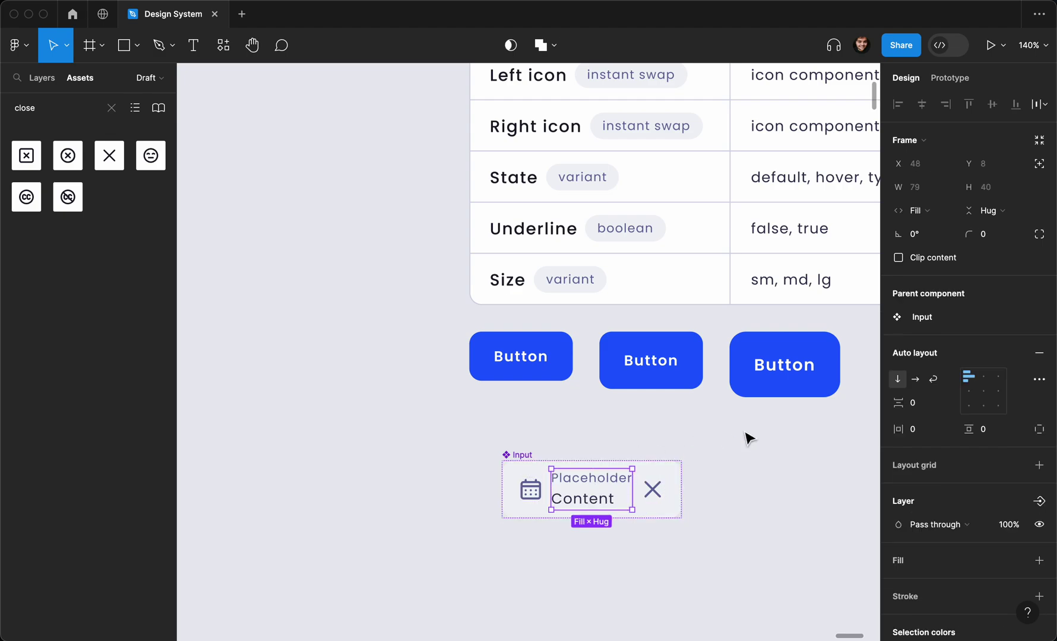
click(567, 454)
drag(522, 454, 491, 446)
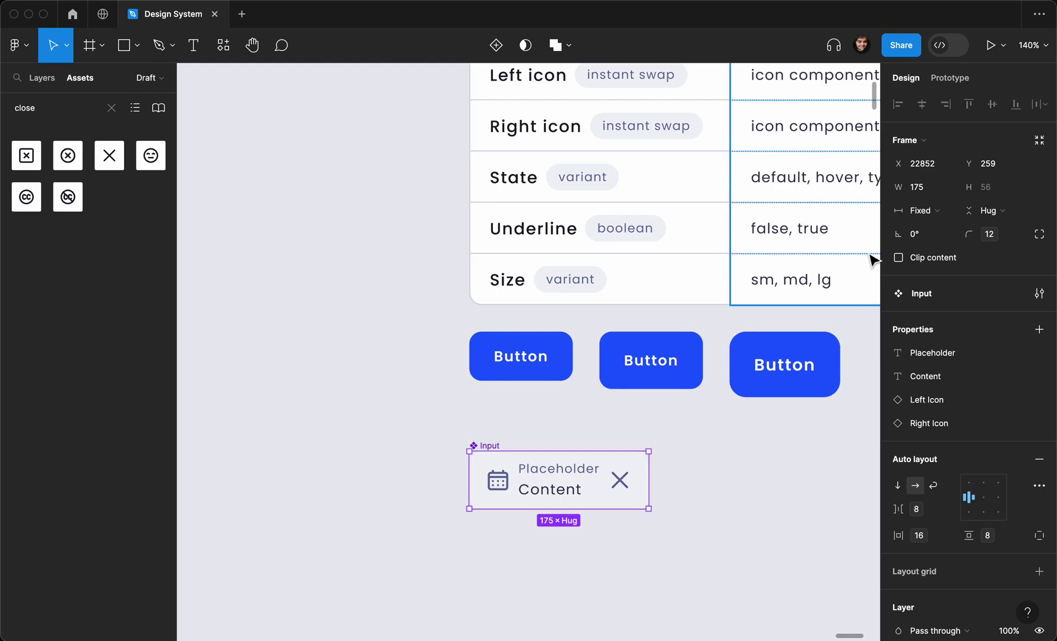
Step: Set the Input's fixed width to 343 so its text stretches between the two icons
click(926, 193)
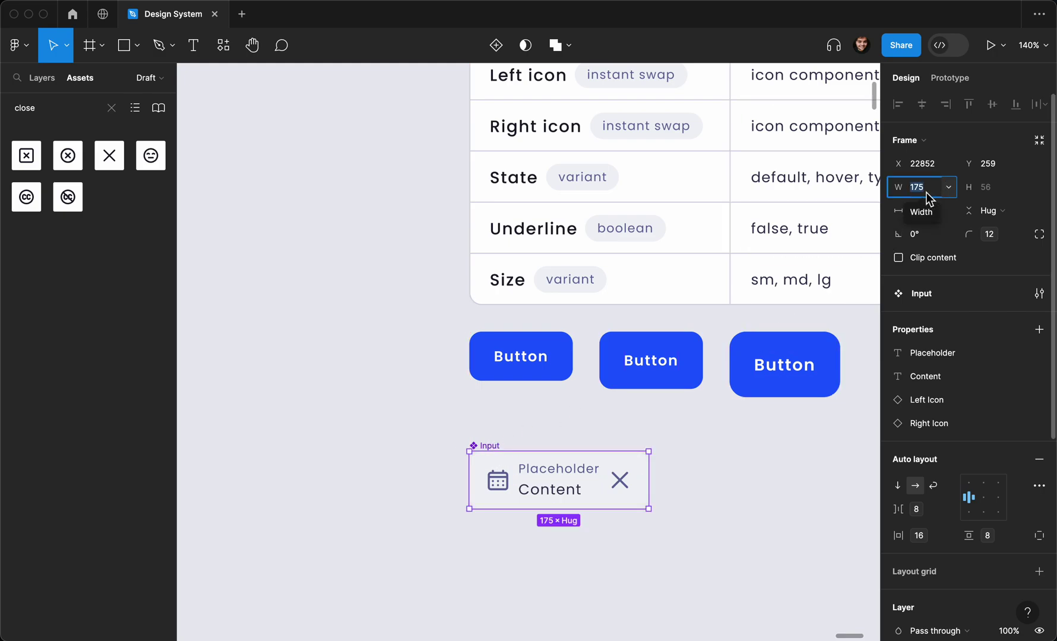
text(343)
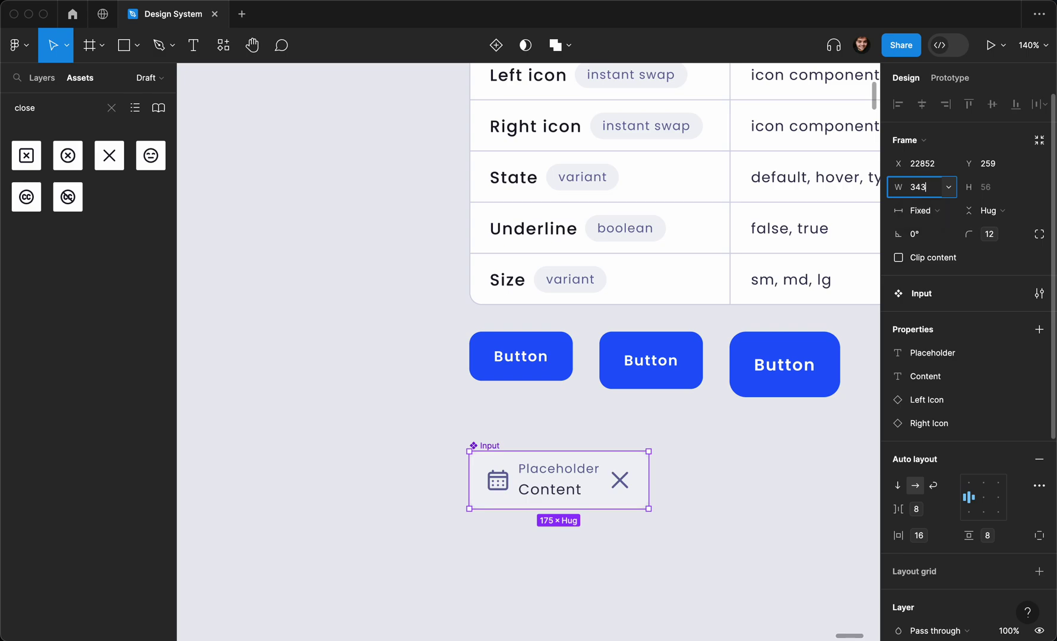
key(Return)
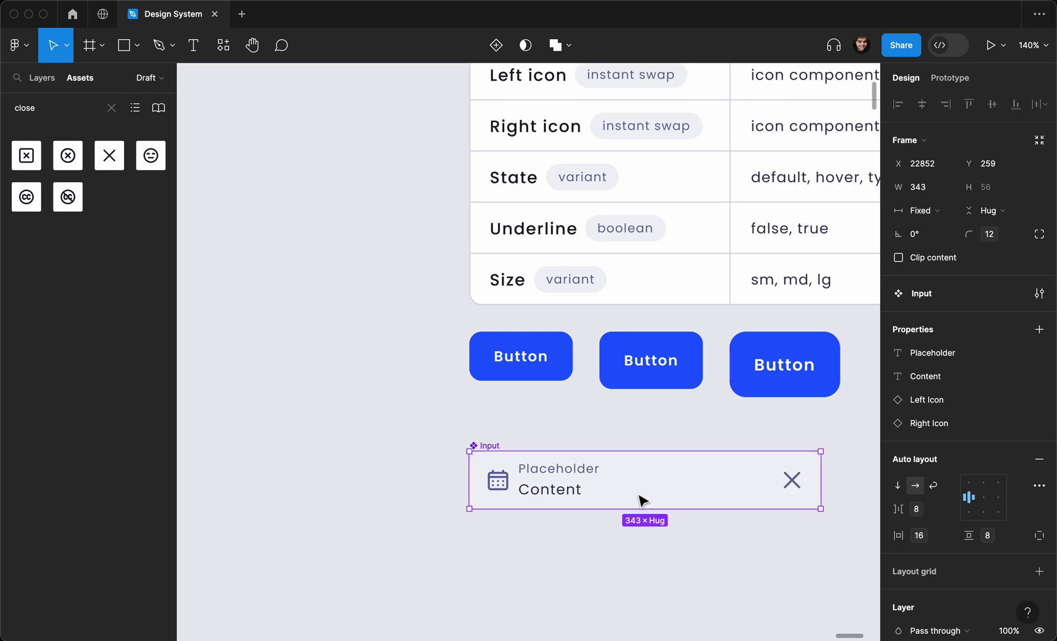
click(604, 554)
scroll(604, 554, right, 1)
scroll(604, 554, down, 1)
click(483, 447)
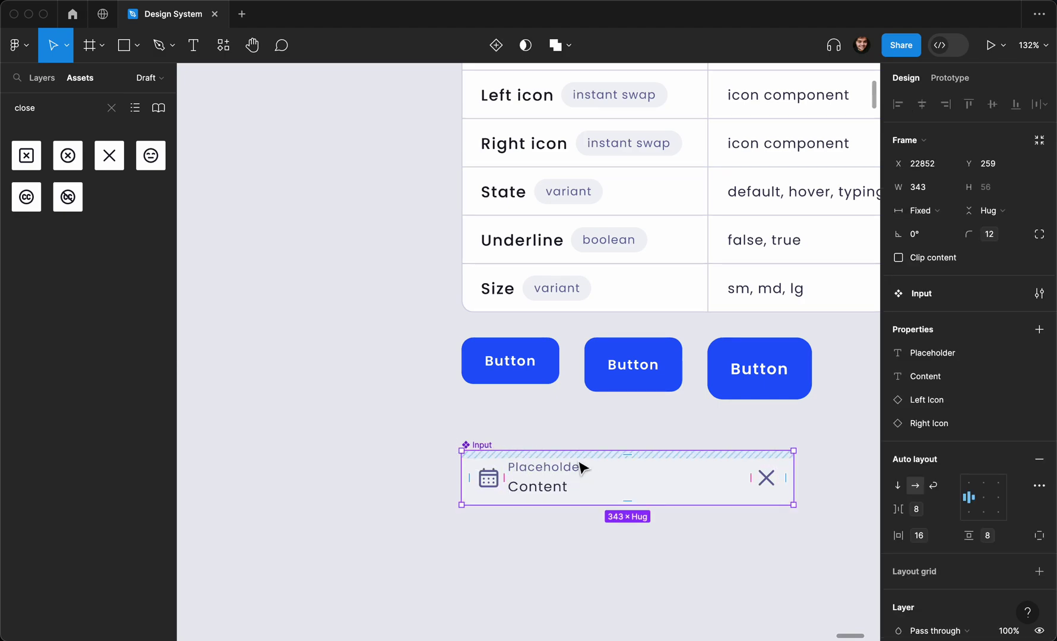
scroll(579, 457, right, 1)
scroll(579, 457, up, 1)
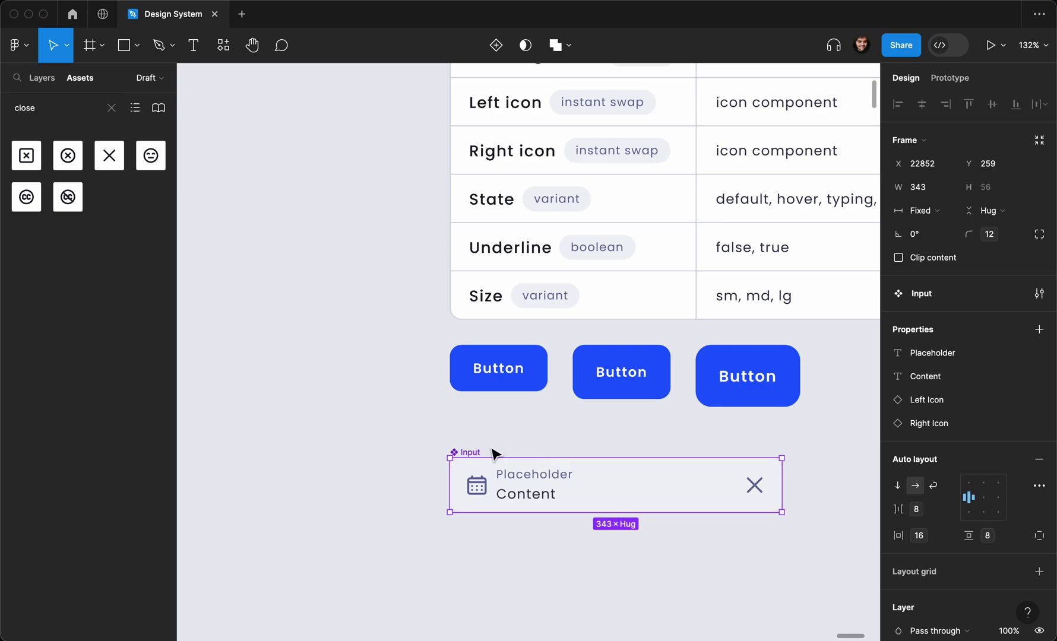
scroll(484, 449, down, 5)
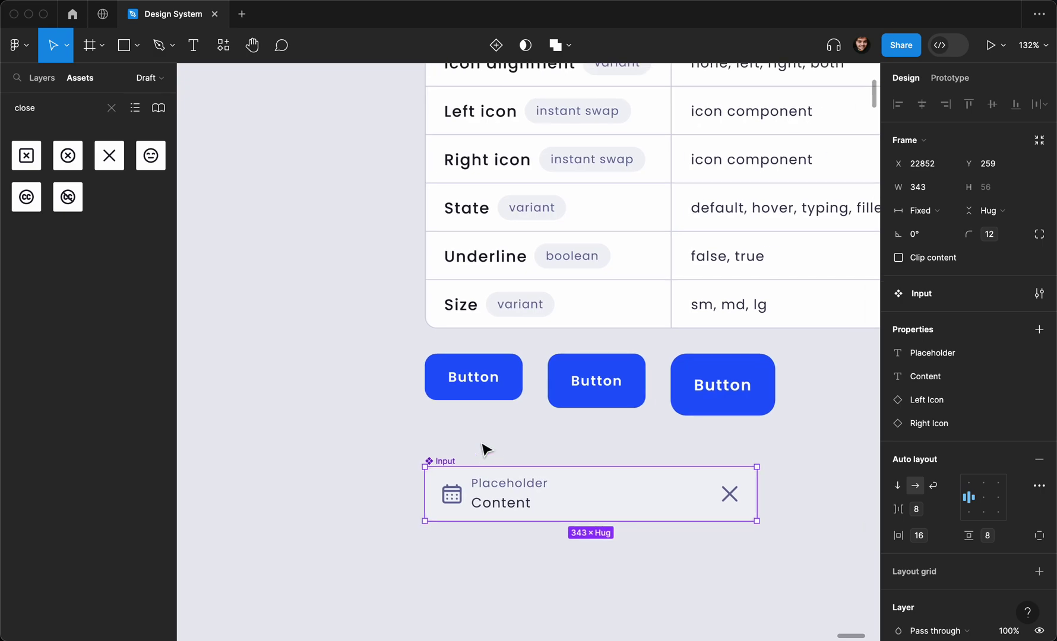
scroll(542, 465, down, 4)
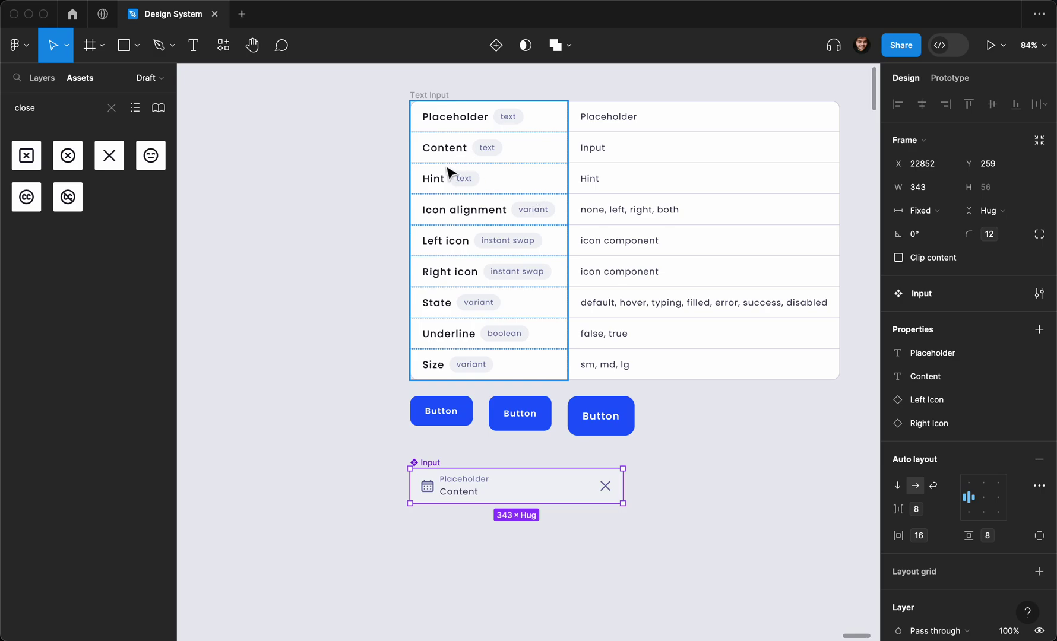
click(425, 521)
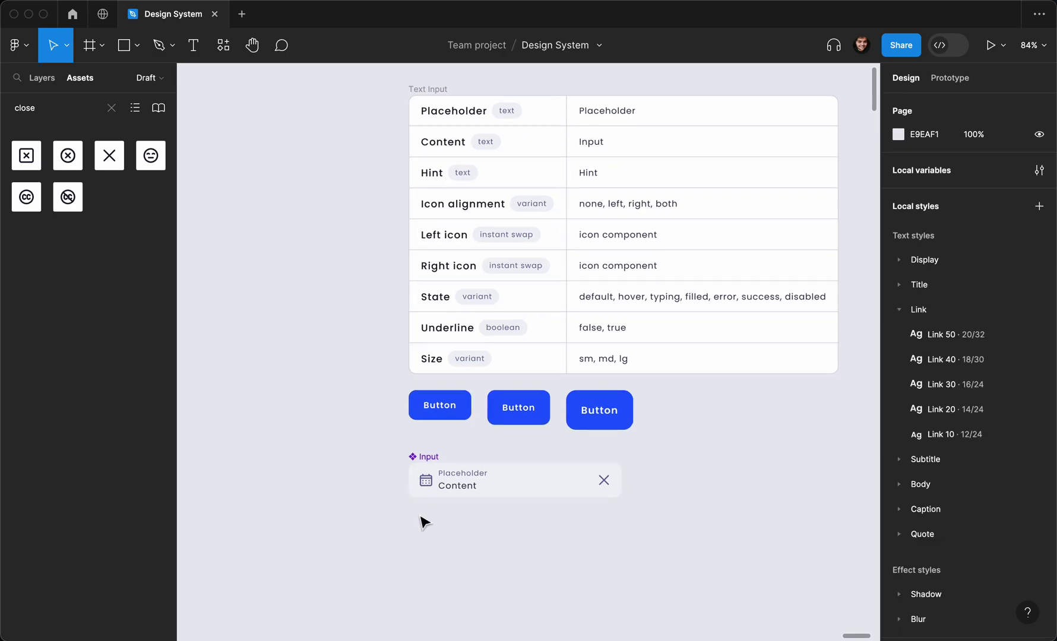
scroll(425, 522, up, 3)
double_click(490, 435)
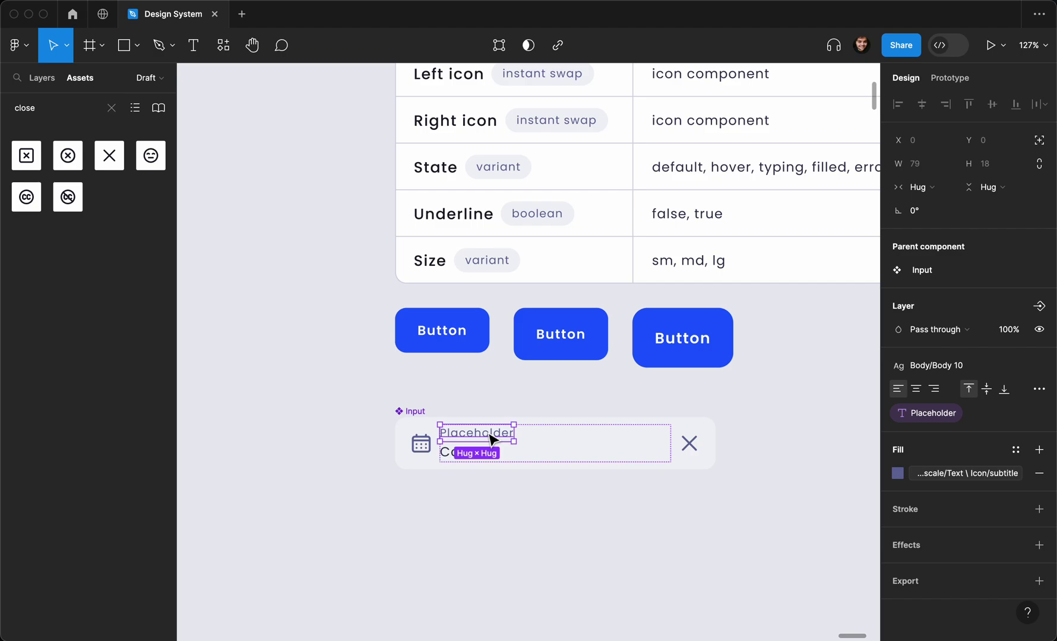
click(465, 518)
key(ctrl+v)
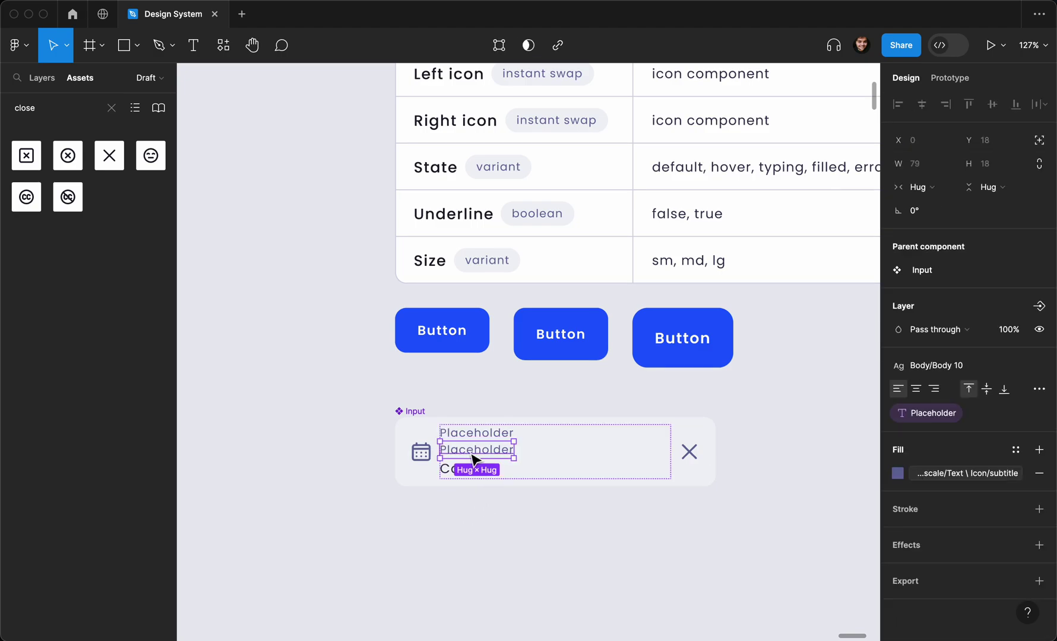
key(ctrl+z)
click(420, 421)
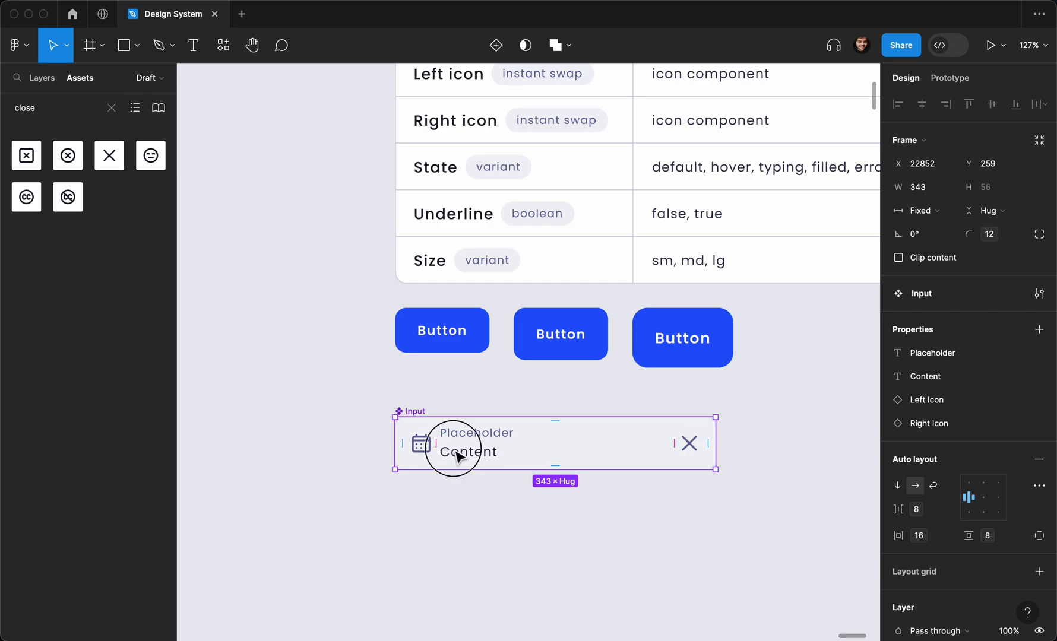
key(Return)
click(452, 495)
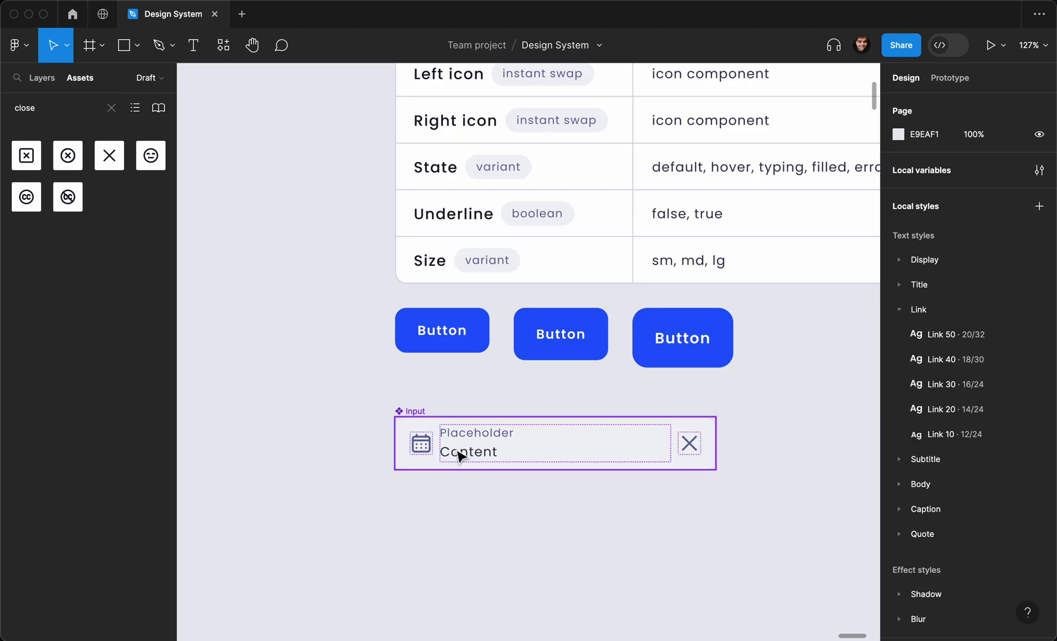
click(460, 456)
key(shift+a)
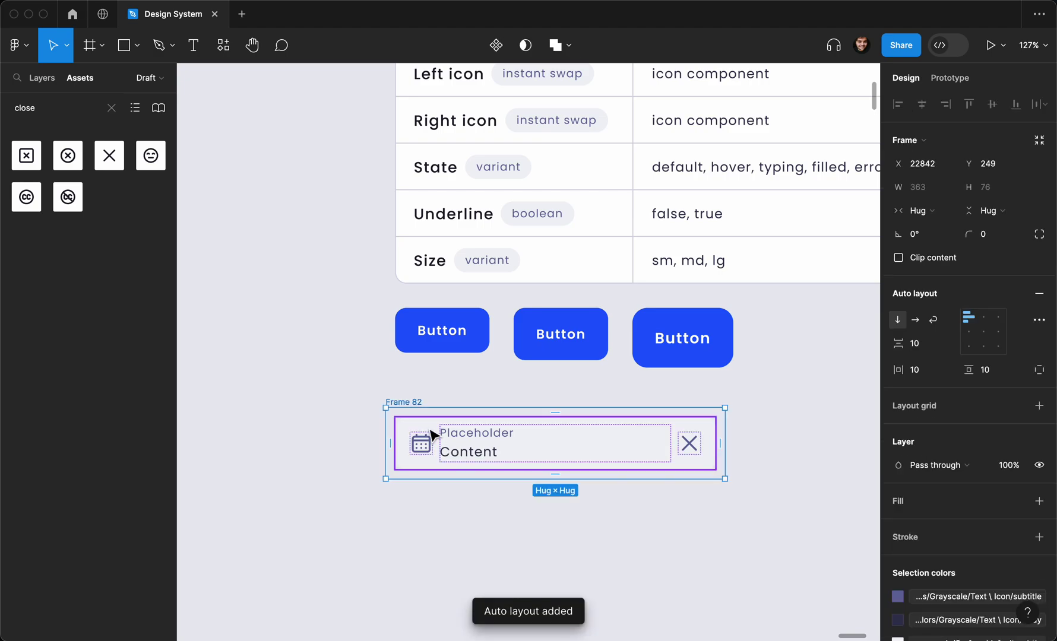
key(ctrl+z)
click(328, 381)
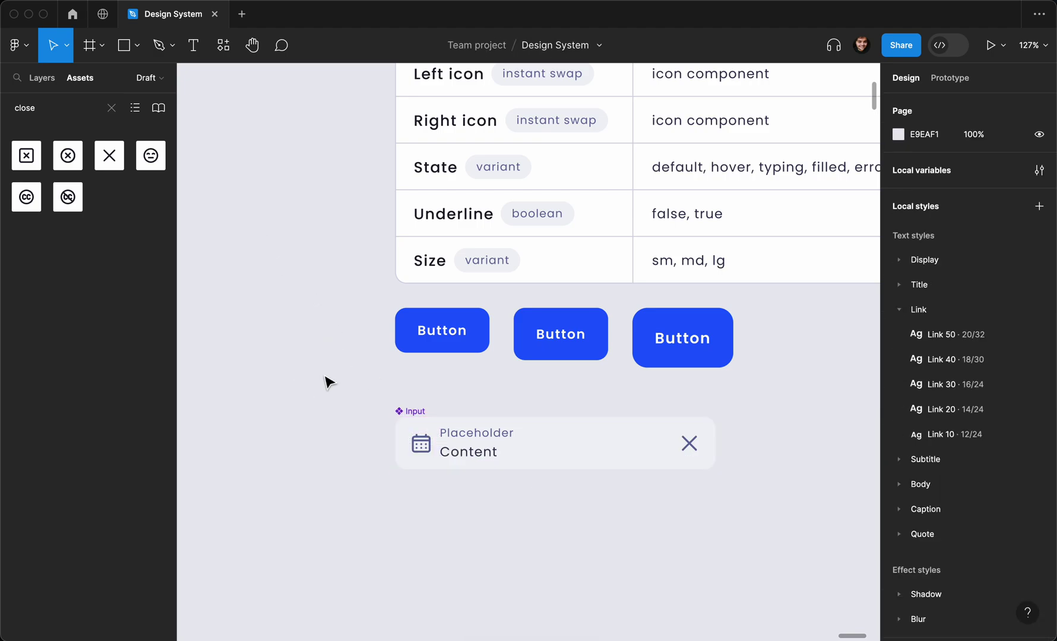
scroll(328, 381, down, 3)
scroll(389, 409, up, 2)
Step: Add a variant property to Input, rename it 'Icon alignment', and keep its value Default
scroll(389, 408, down, 2)
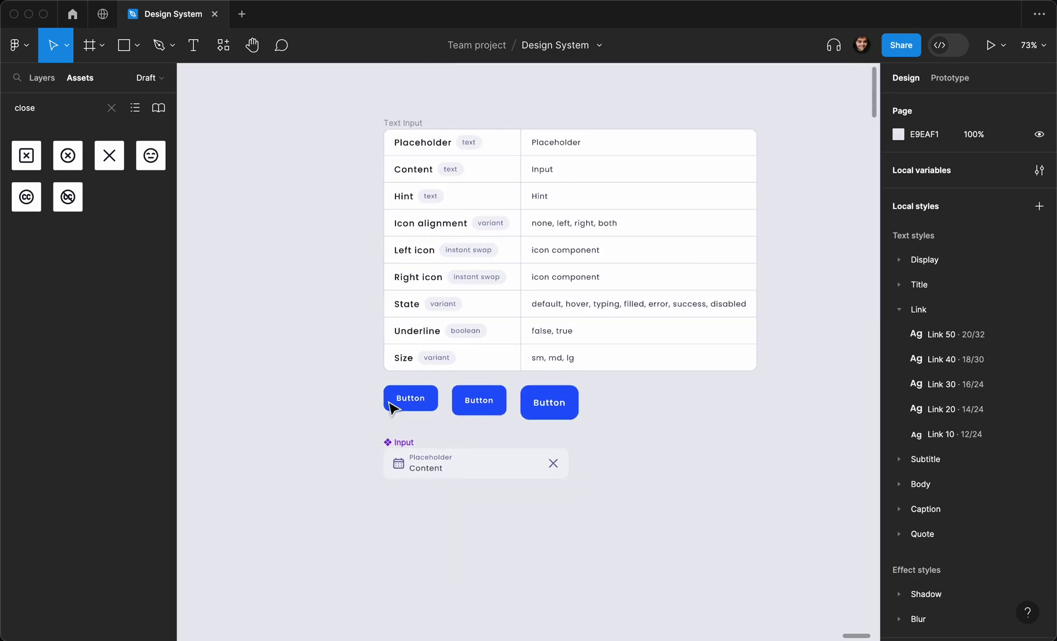
click(406, 445)
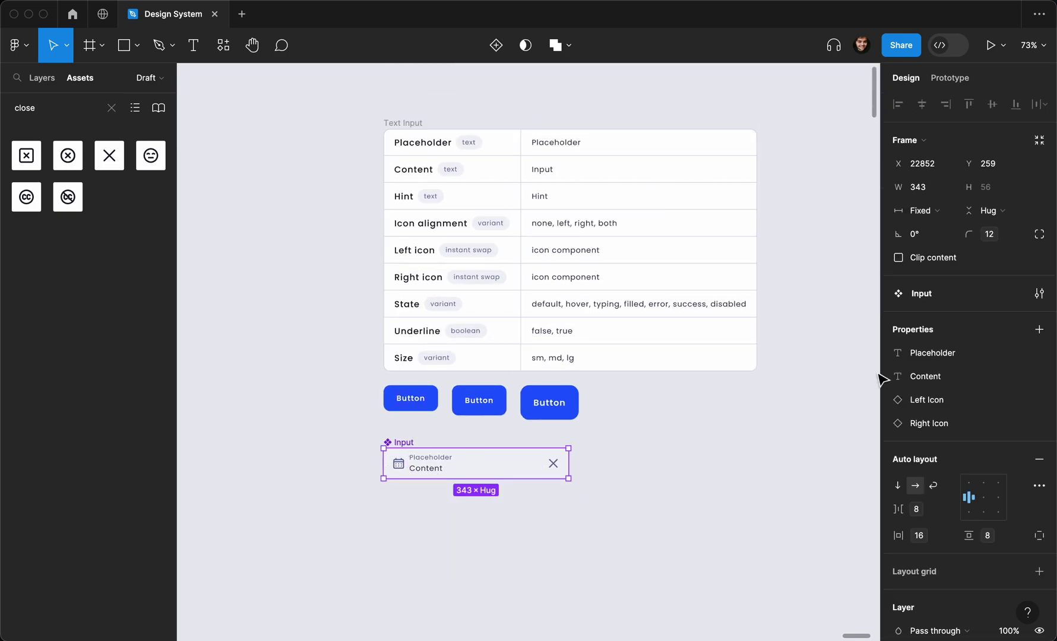
click(1039, 329)
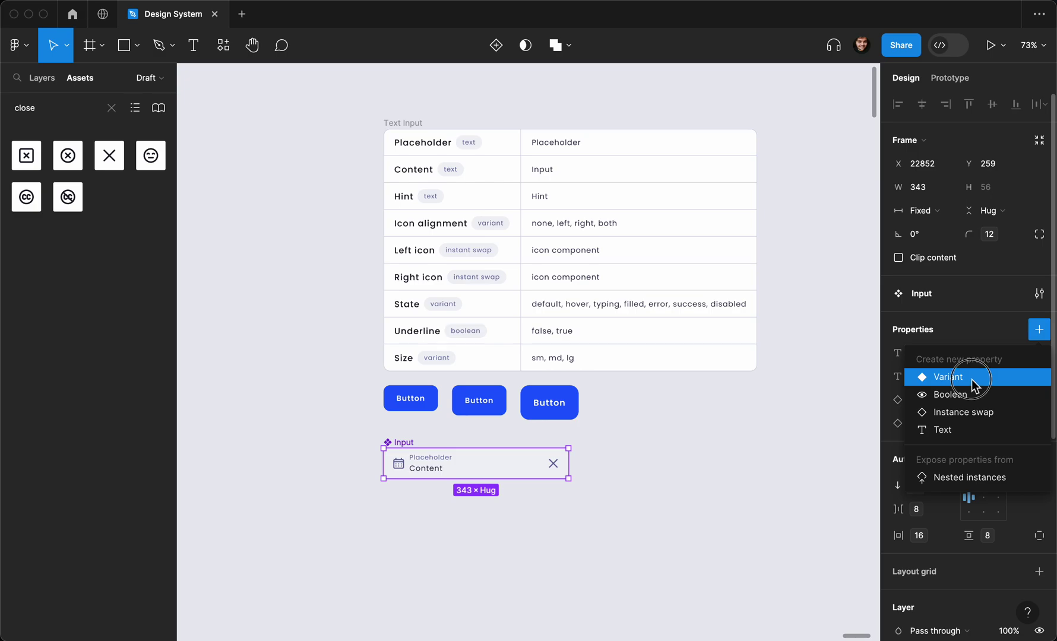
click(971, 380)
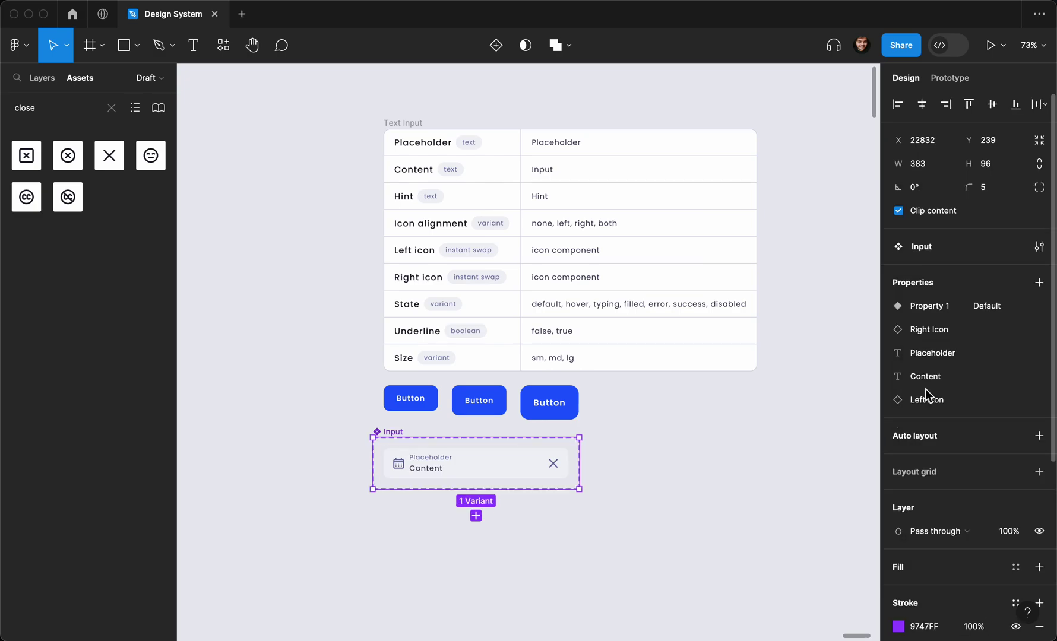
double_click(926, 308)
text(Icon alig)
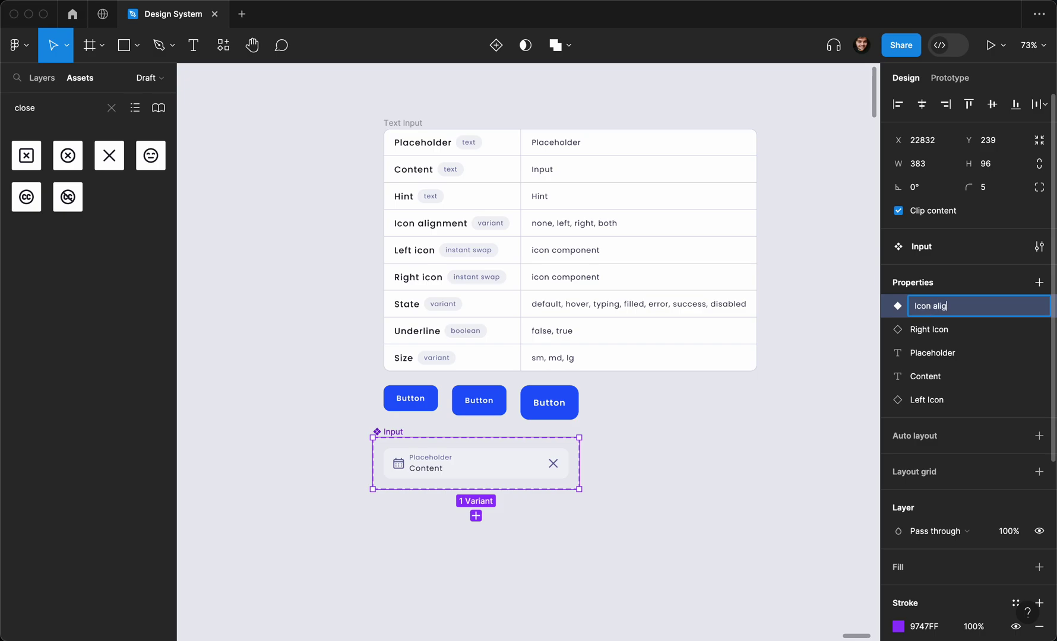
key(Return)
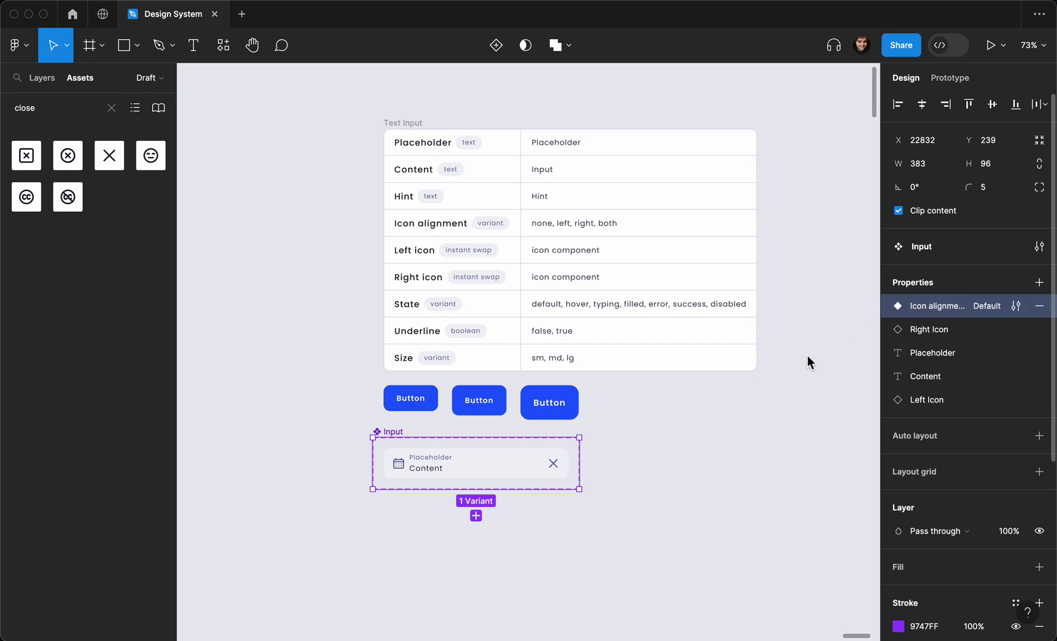
click(544, 491)
click(417, 447)
click(416, 443)
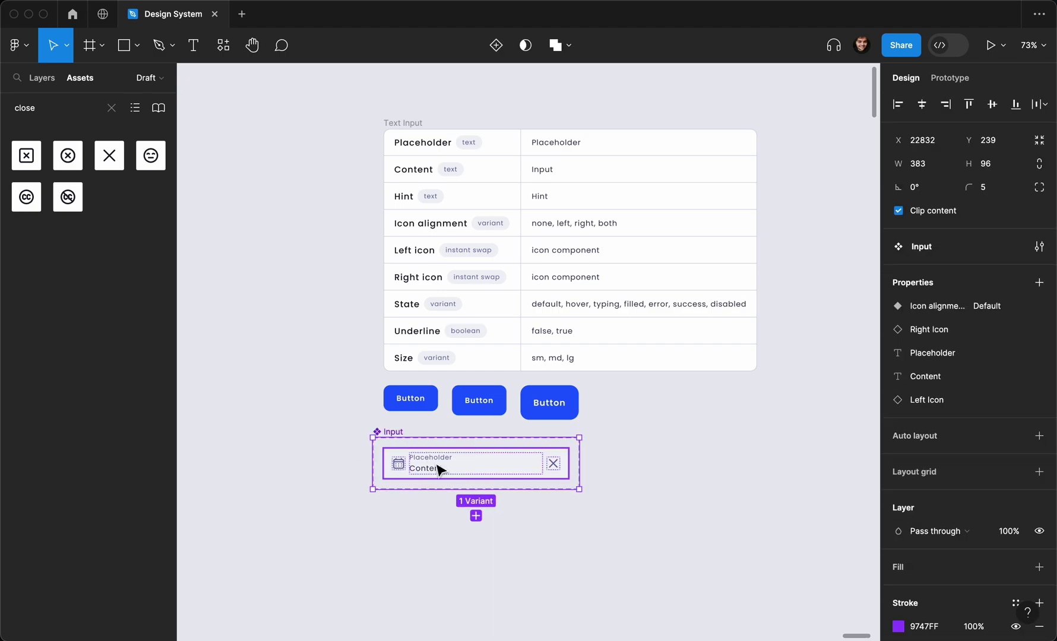
scroll(434, 457, up, 2)
Step: Enlarge the Input component set's area downward and to the right
scroll(608, 498, down, 3)
drag(607, 493, 849, 639)
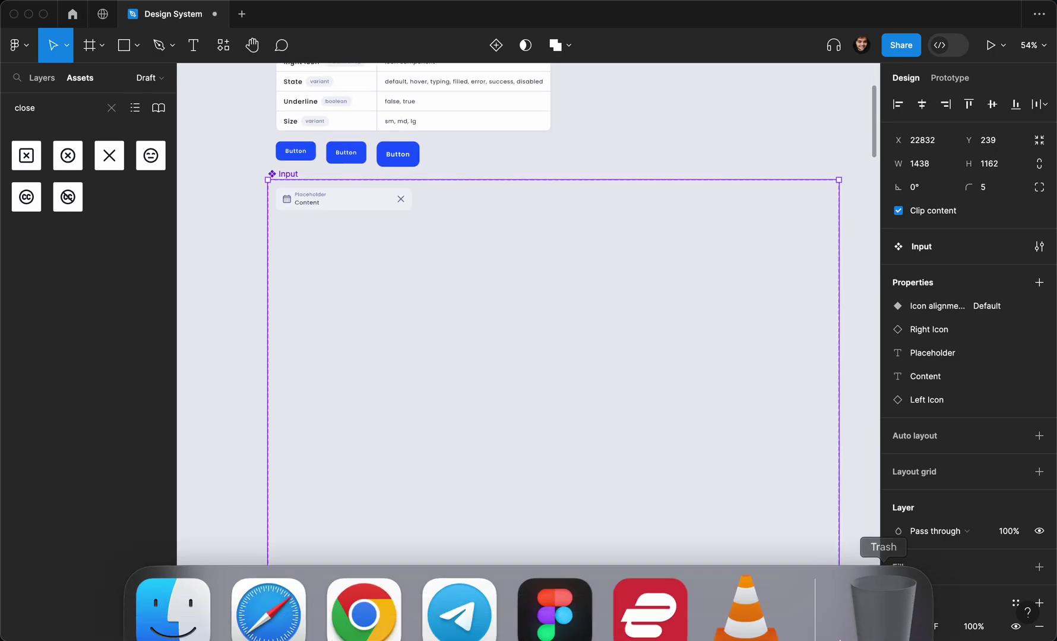
scroll(677, 427, up, 3)
scroll(679, 427, up, 3)
Step: Duplicate the input variant three times so four variants sit side by side
click(557, 397)
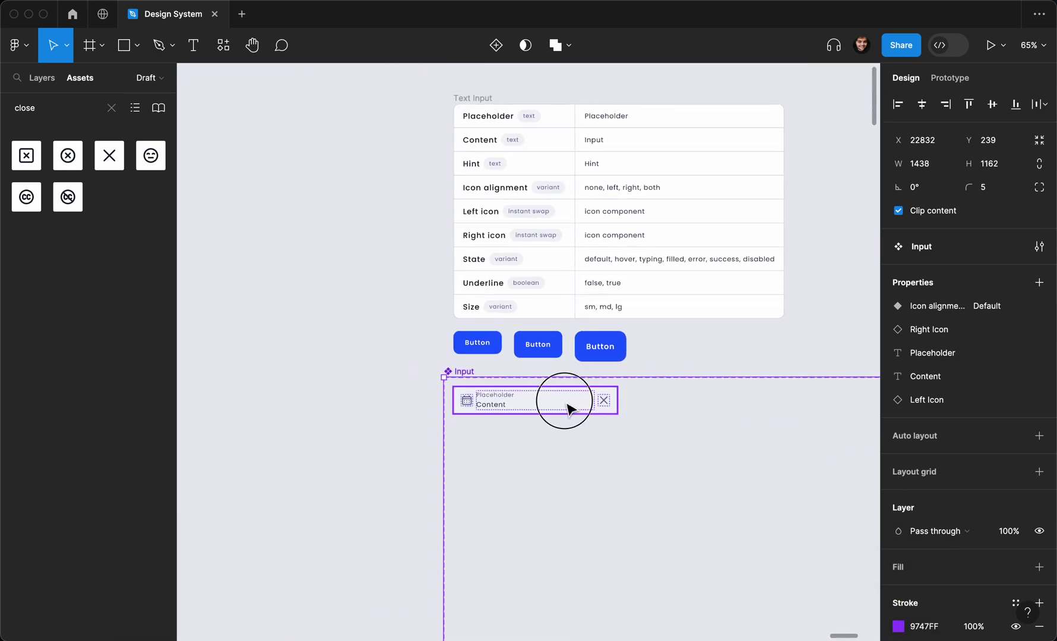
scroll(545, 407, up, 2)
drag(479, 392, 690, 396)
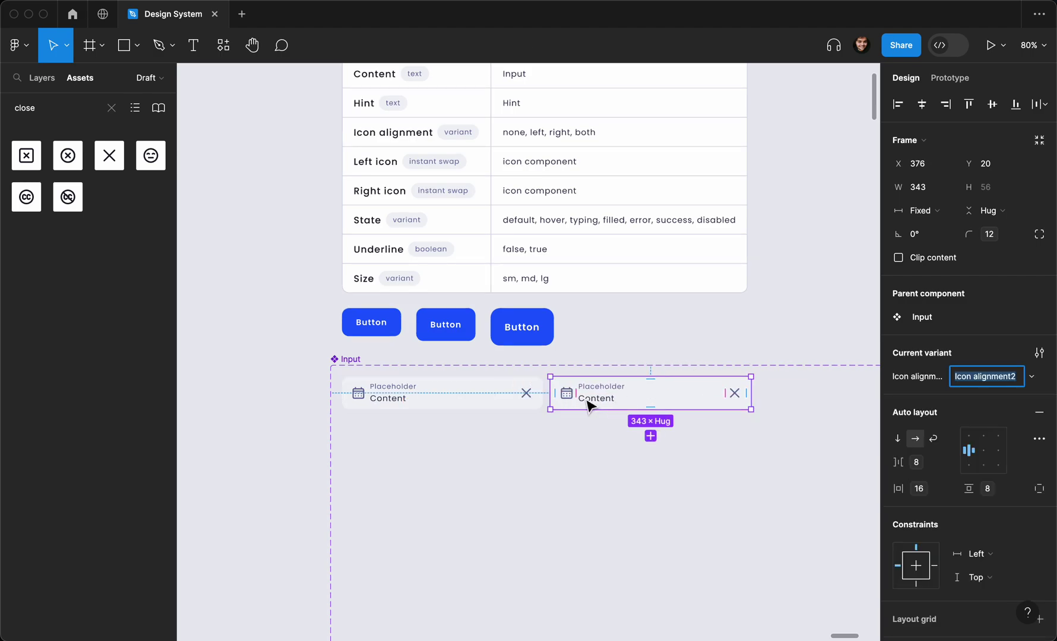
scroll(536, 402, up, 1)
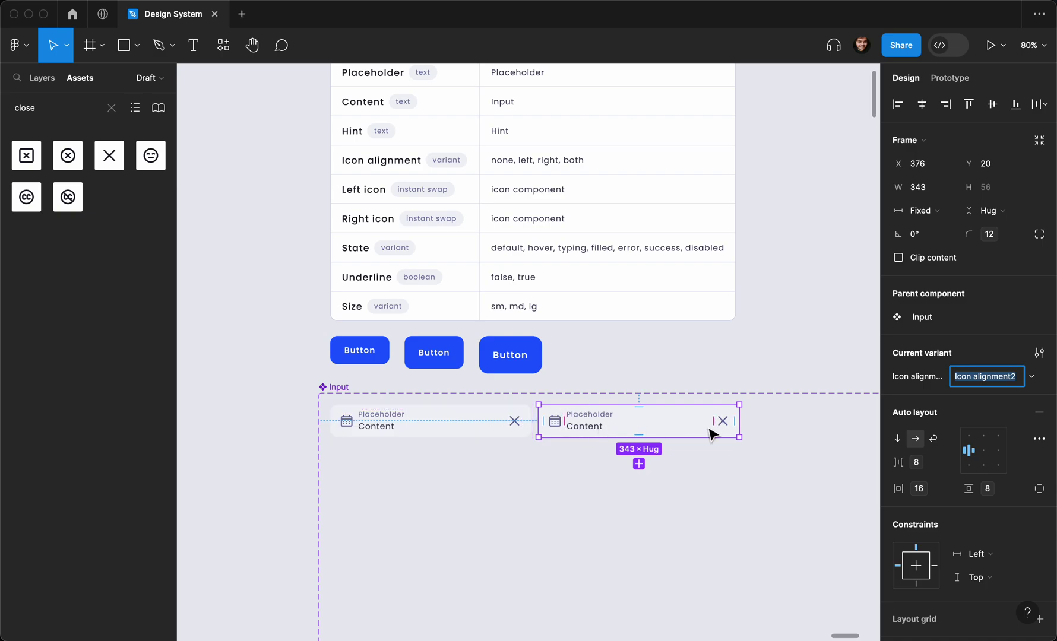
click(686, 475)
scroll(686, 475, down, 3)
drag(684, 474, 700, 437)
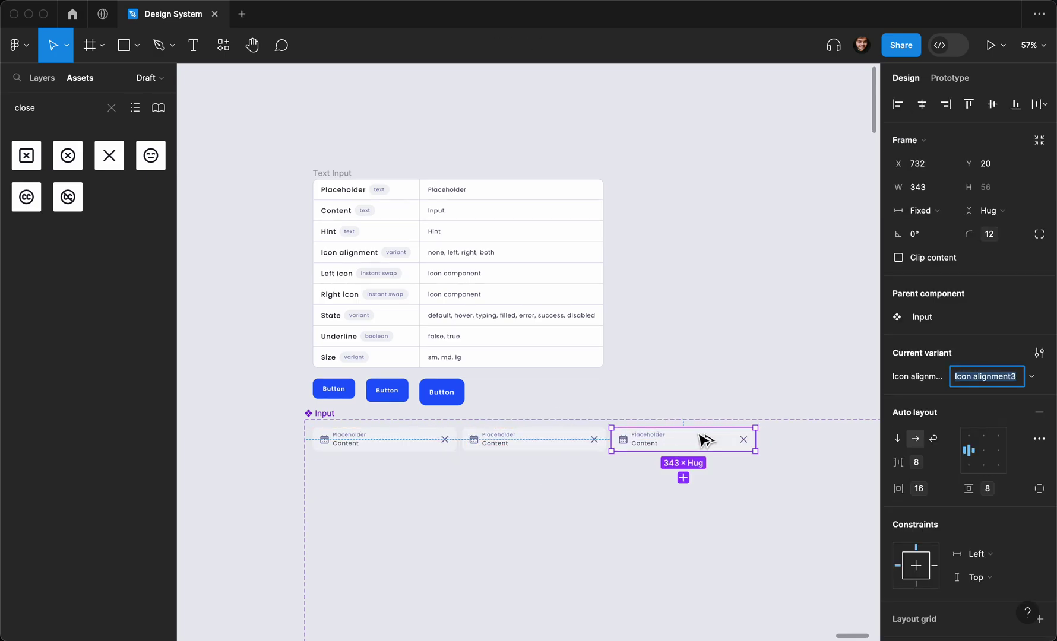
scroll(700, 433, right, 2)
click(653, 450)
drag(632, 448, 785, 454)
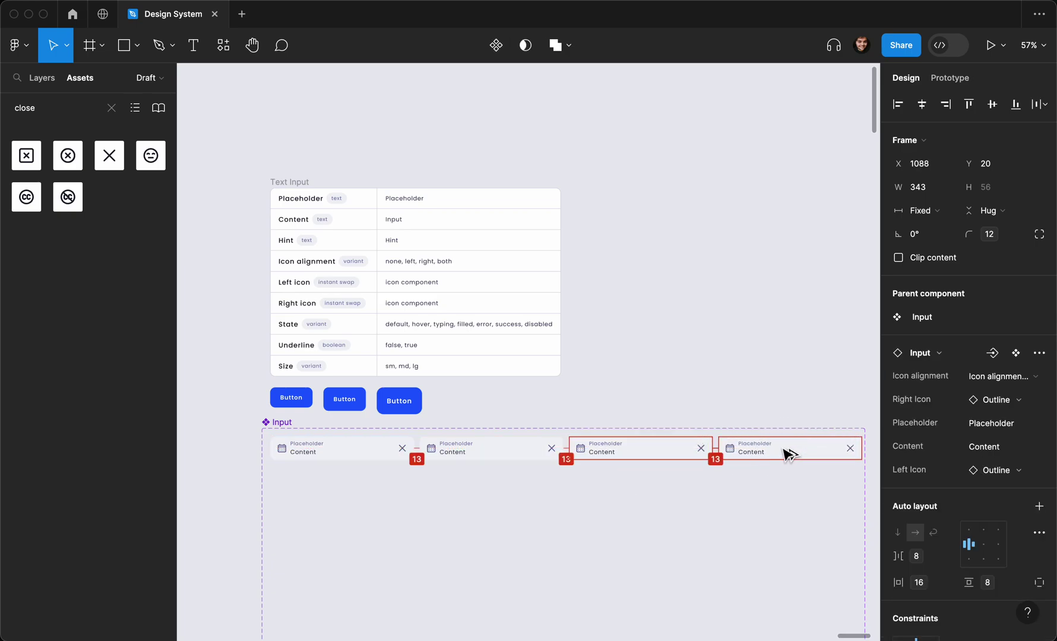
Step: Set the third Input variant's Icon alignment to right
click(792, 451)
text(both)
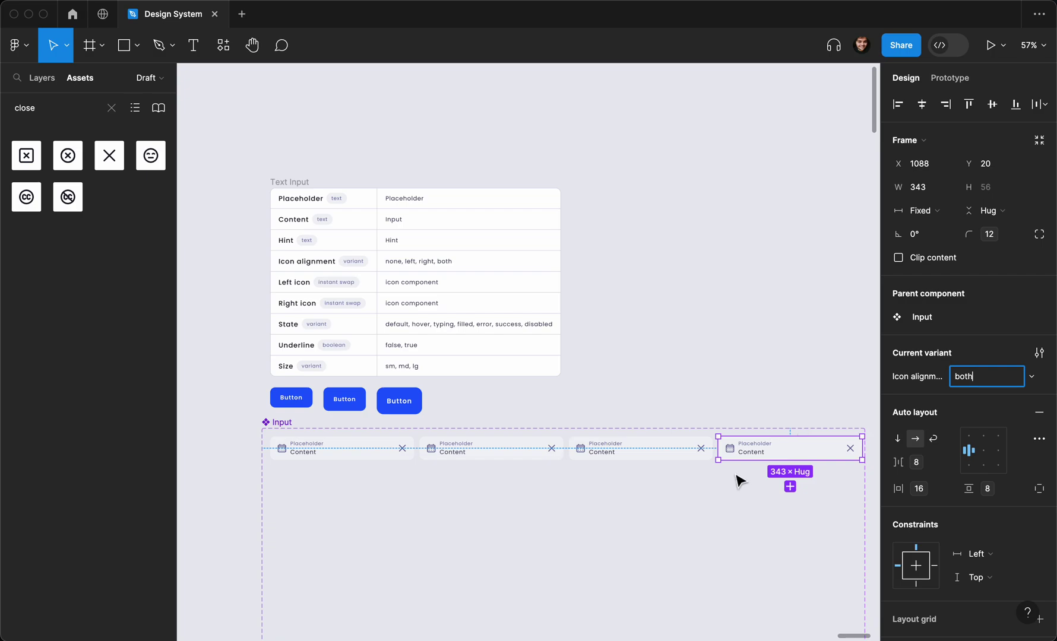
click(625, 446)
click(963, 377)
text(right i)
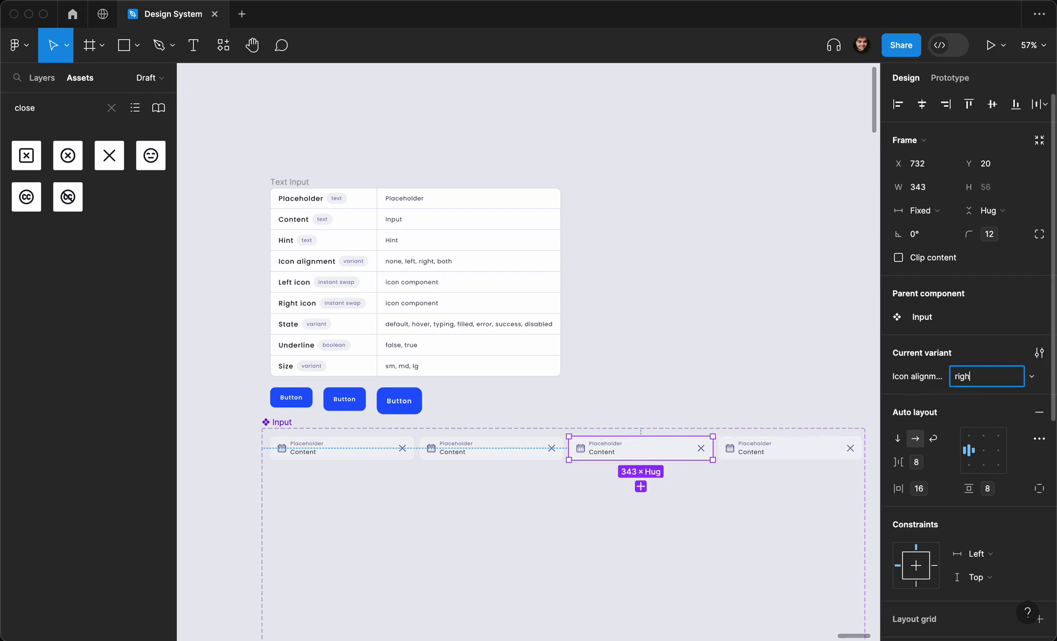
key(Return)
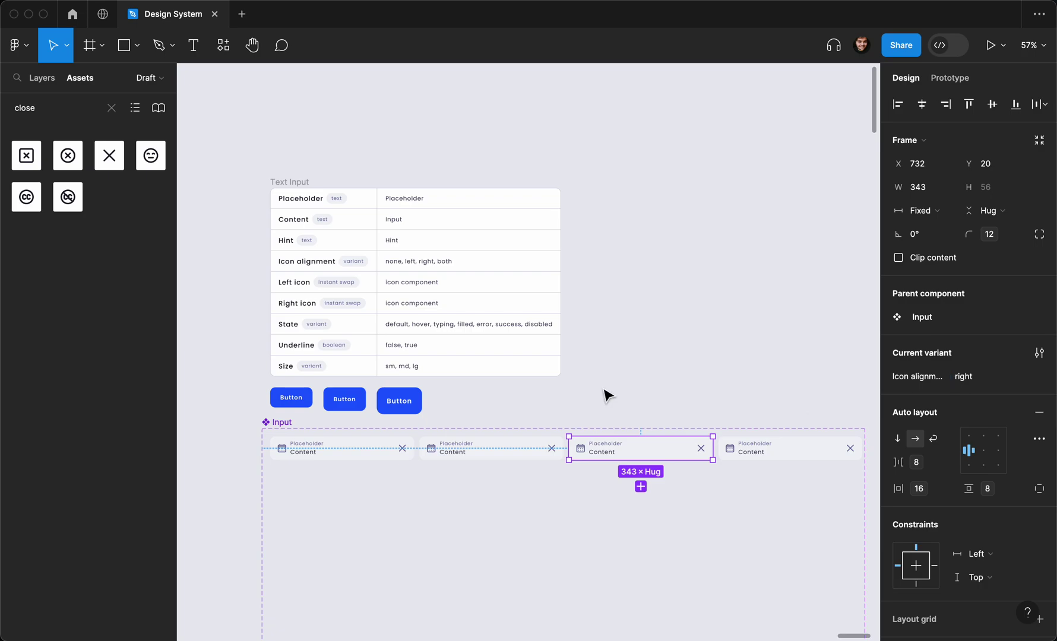
Step: Set the second Input variant's Icon alignment to left
click(500, 447)
click(996, 378)
text(left)
key(Return)
Step: Set the first variant's Icon alignment to none, then select the second variant's left icon
click(348, 456)
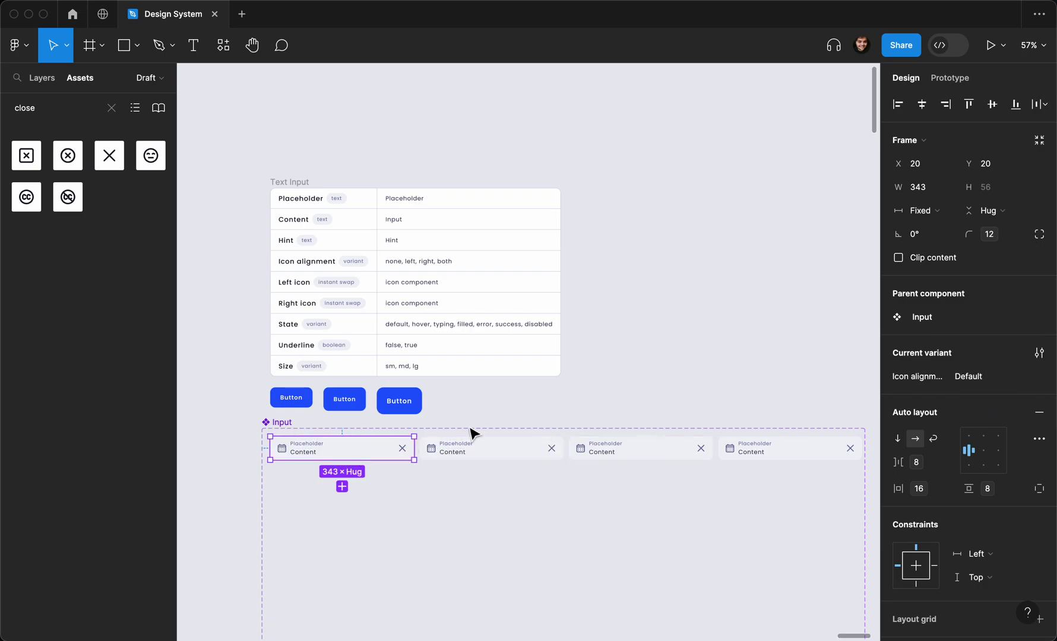
text(none)
key(Return)
click(439, 481)
click(474, 455)
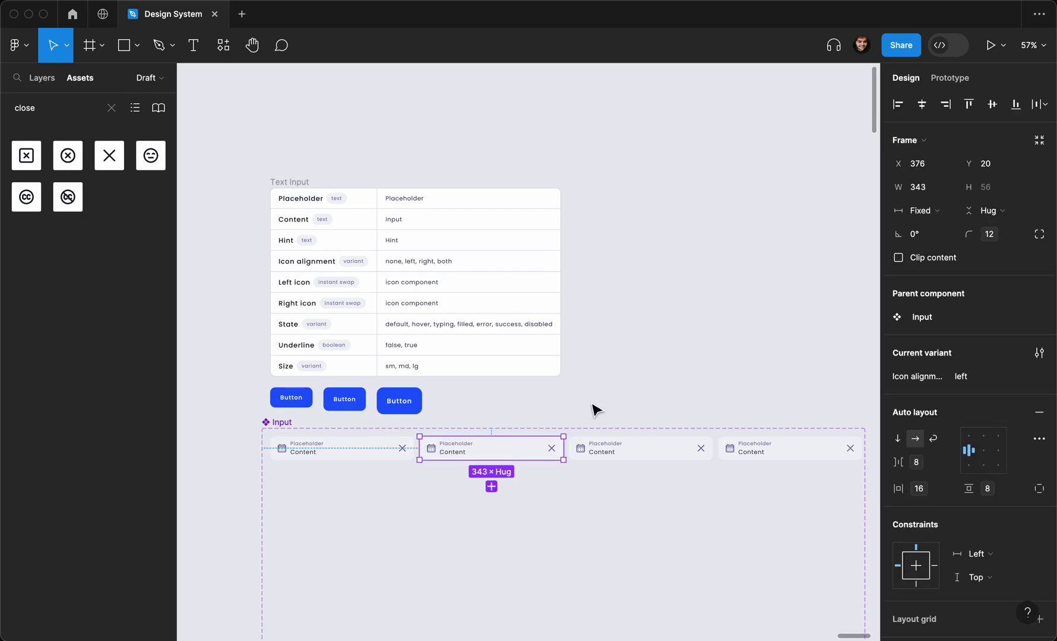
click(437, 451)
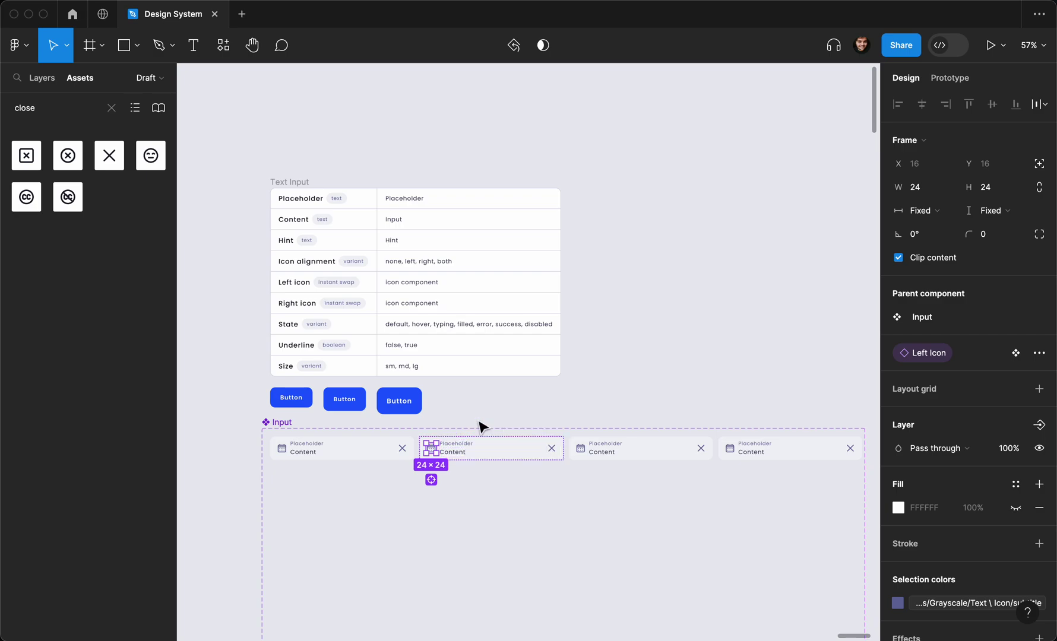
Step: Delete both the left and right icons from the first (none) variant
click(288, 449)
key(Delete)
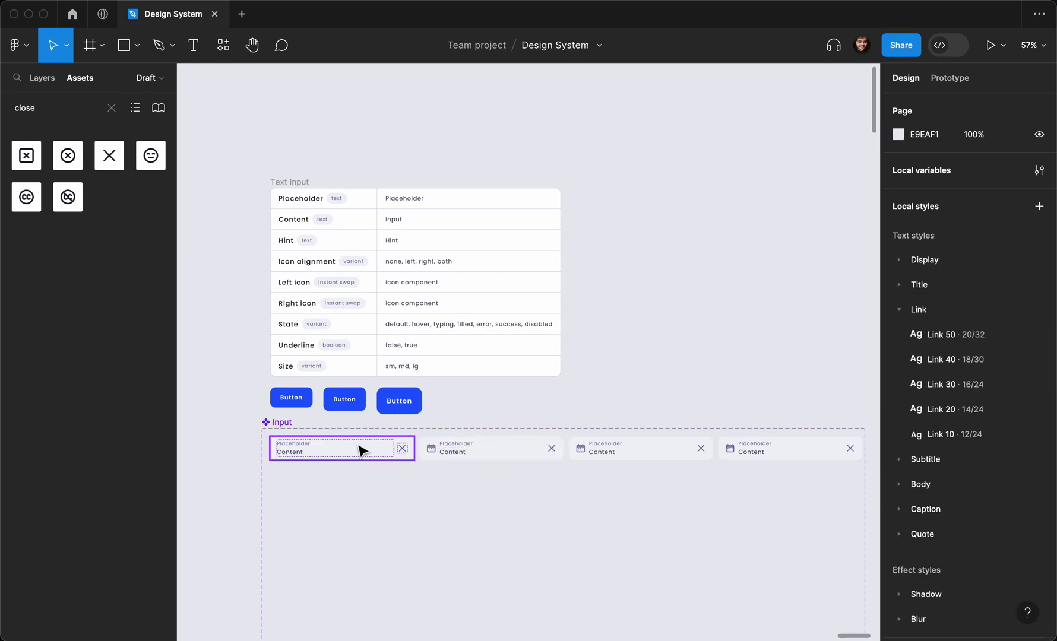
click(404, 451)
click(405, 451)
key(Delete)
Step: Delete the second variant's right icon and the third variant's left icon
click(546, 452)
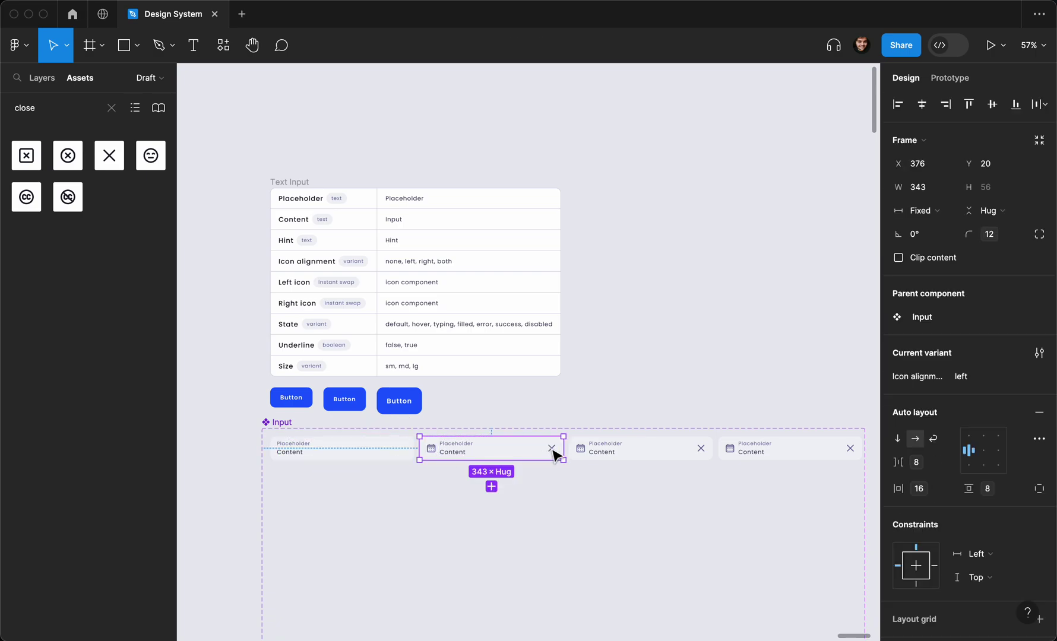
click(553, 453)
key(Delete)
click(583, 452)
click(582, 452)
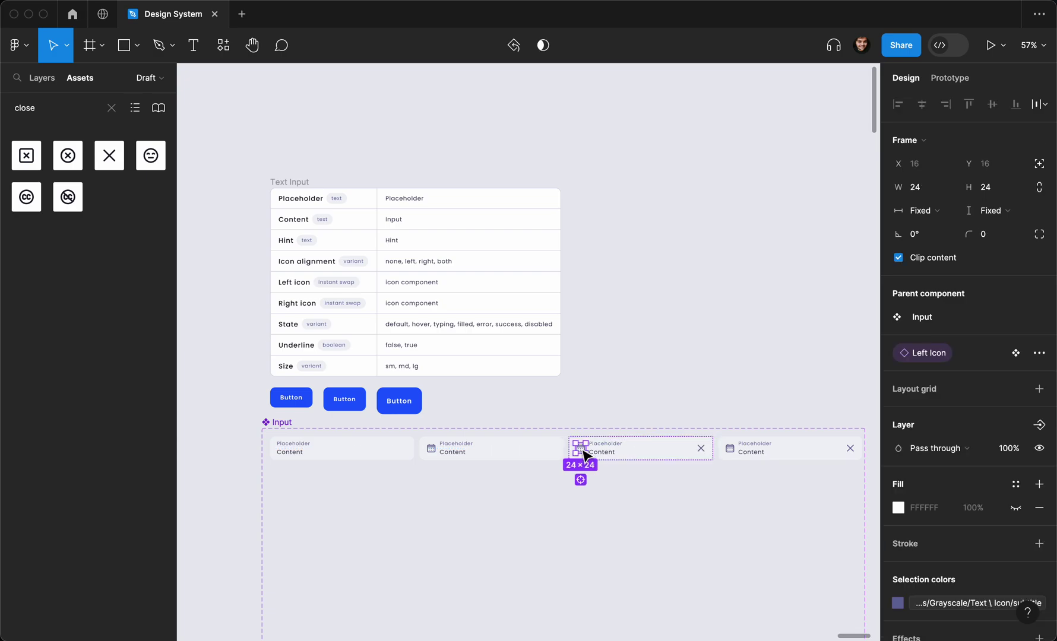
key(Delete)
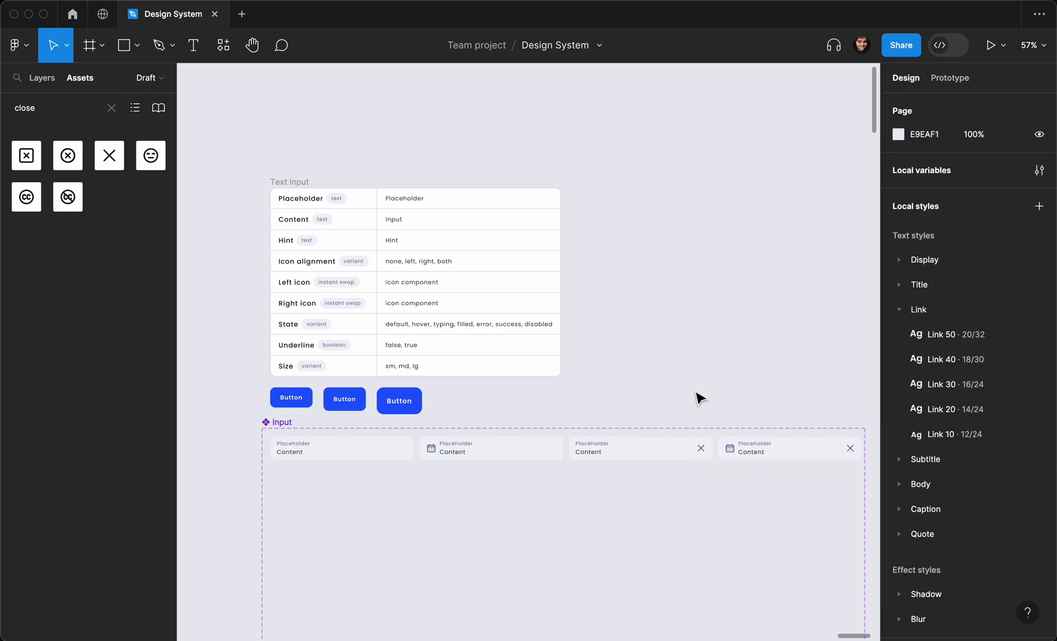
scroll(522, 476, up, 3)
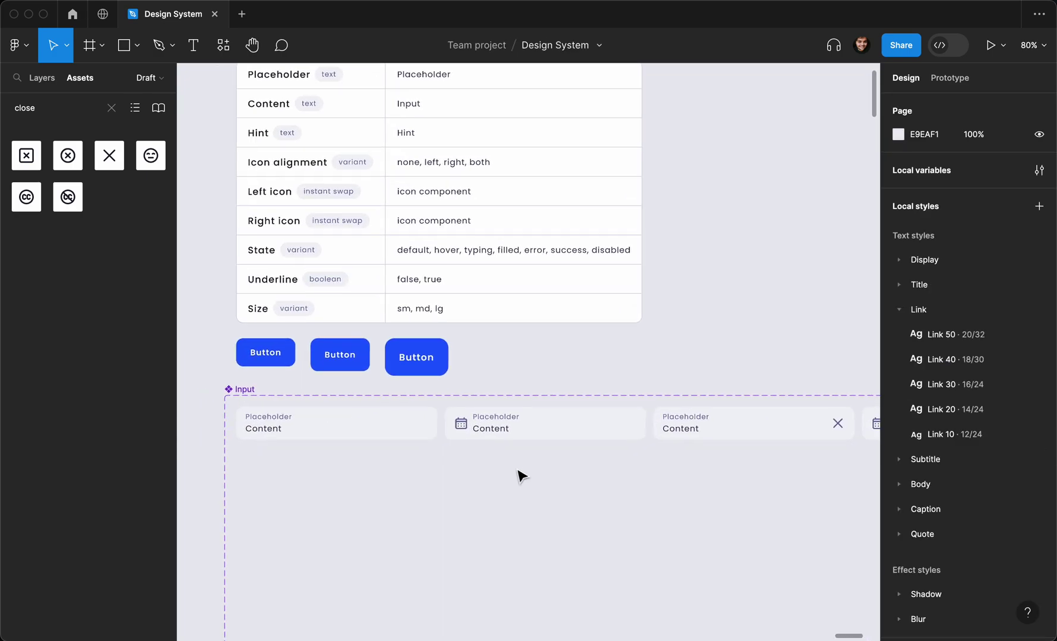
scroll(522, 476, down, 3)
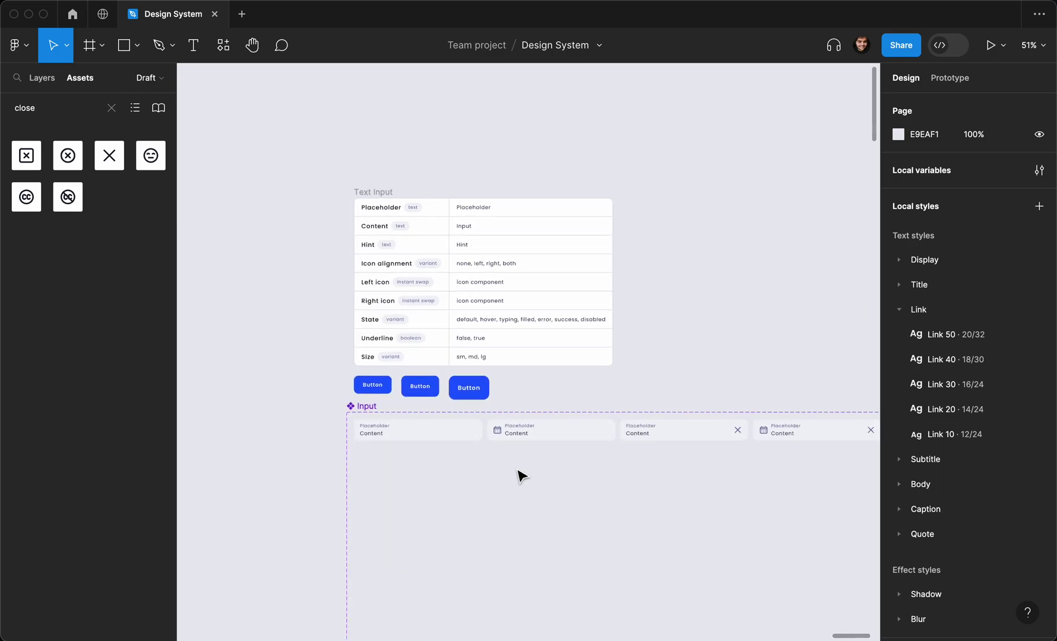
scroll(360, 314, up, 2)
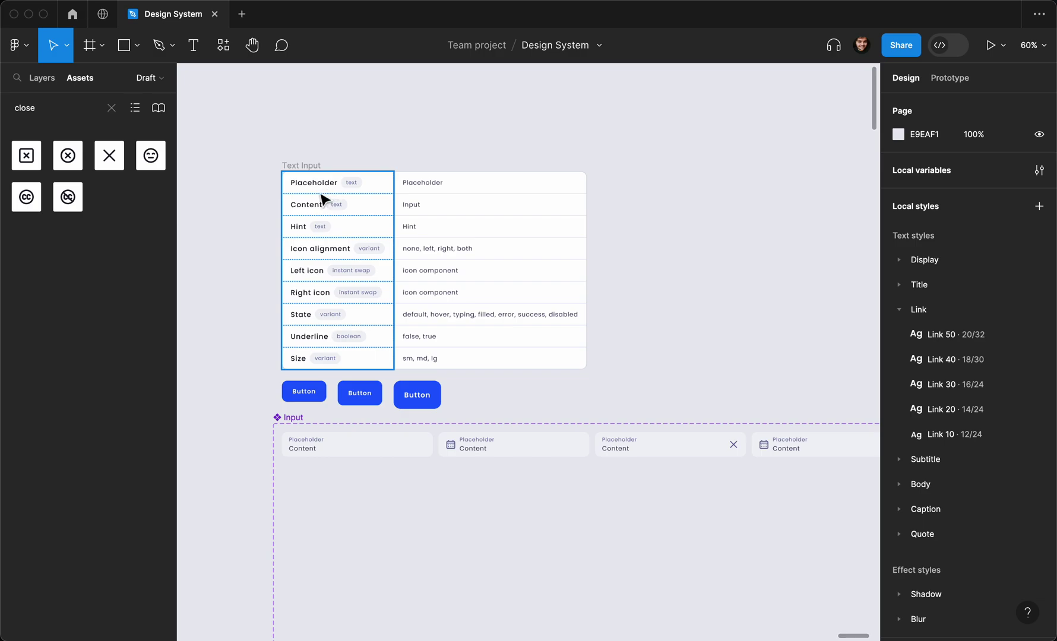
scroll(307, 260, left, 2)
scroll(307, 260, down, 1)
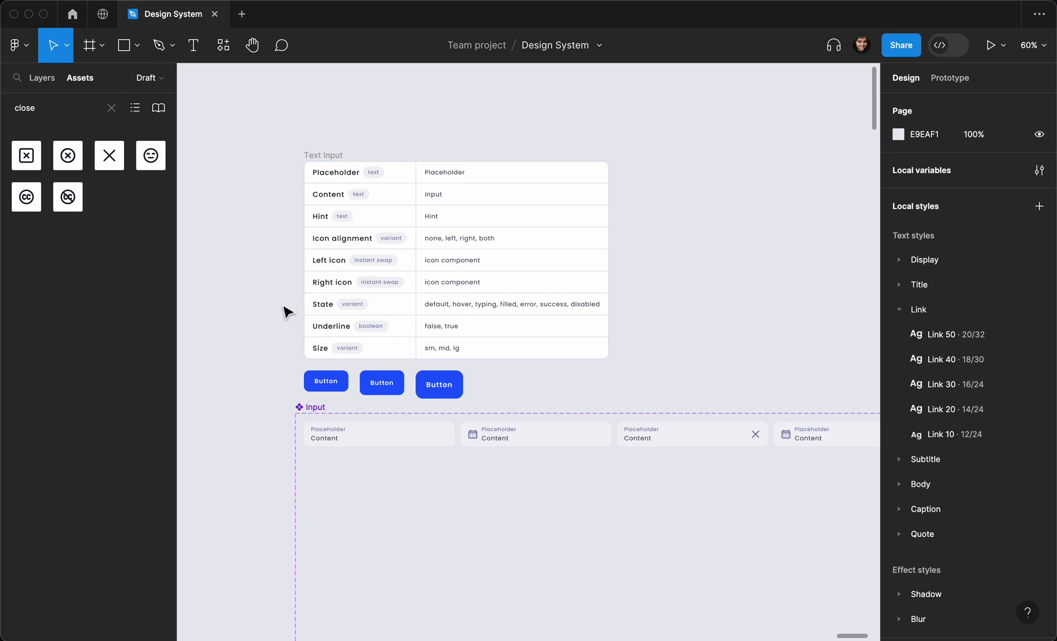
scroll(287, 304, down, 1)
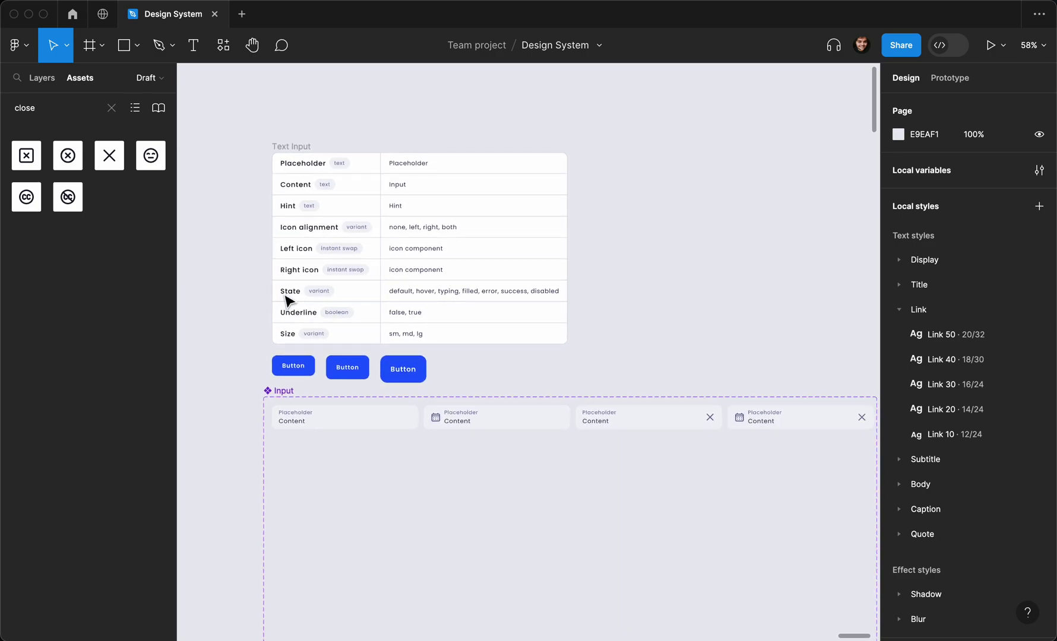
scroll(287, 301, up, 5)
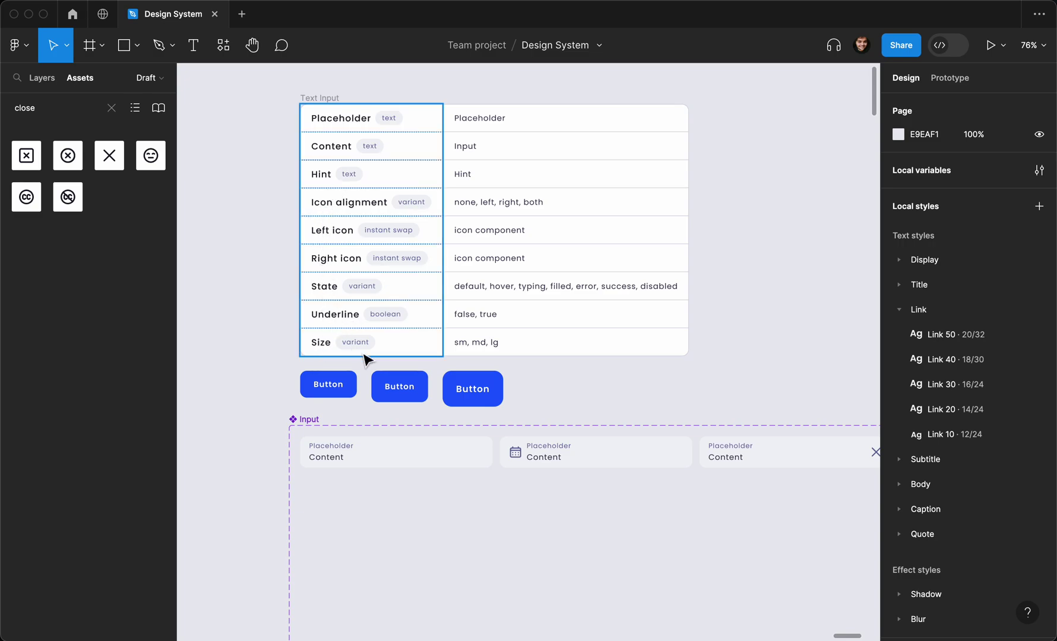
scroll(427, 455, down, 3)
scroll(428, 456, down, 1)
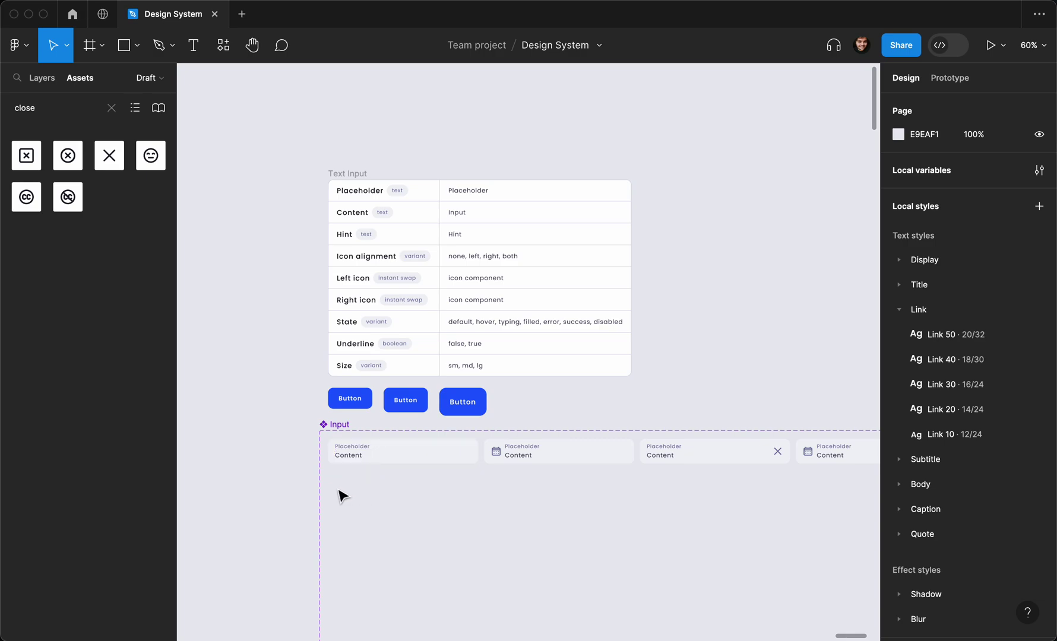
scroll(356, 495, down, 2)
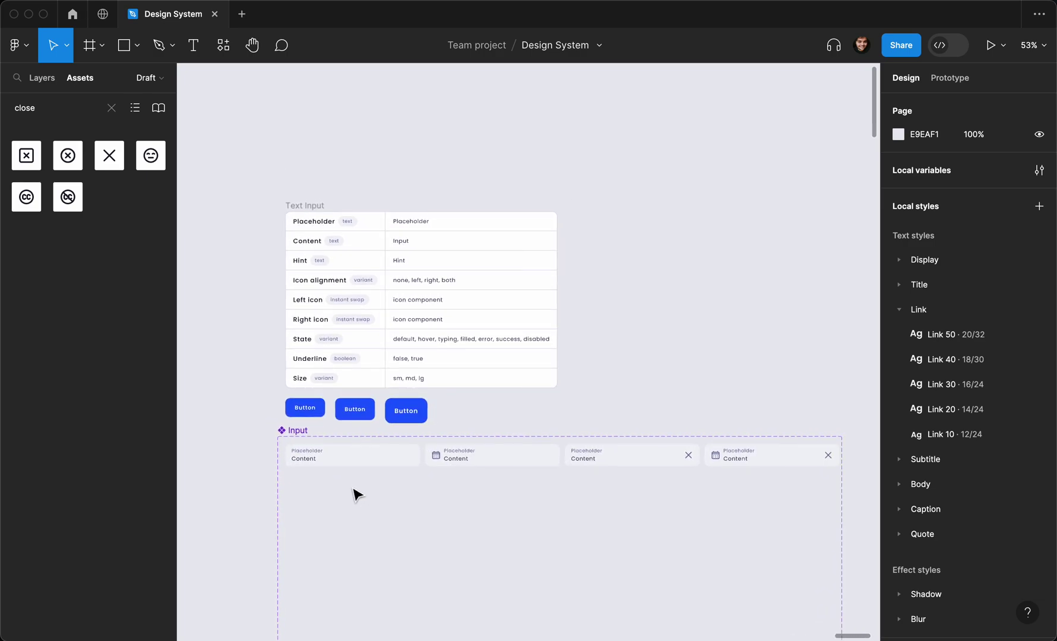
scroll(356, 494, up, 1)
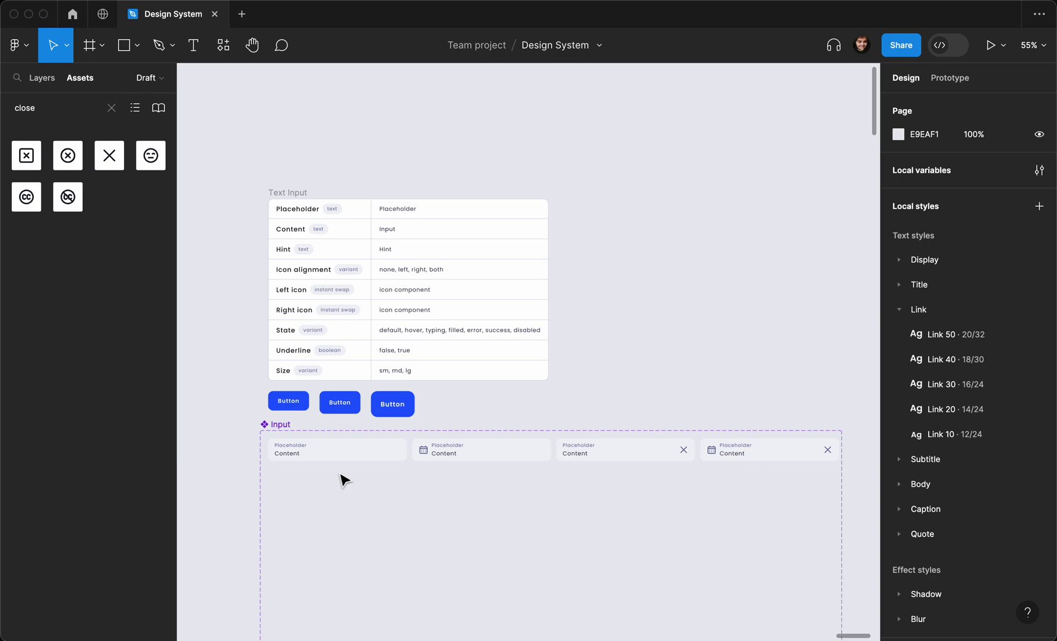
scroll(344, 480, down, 10)
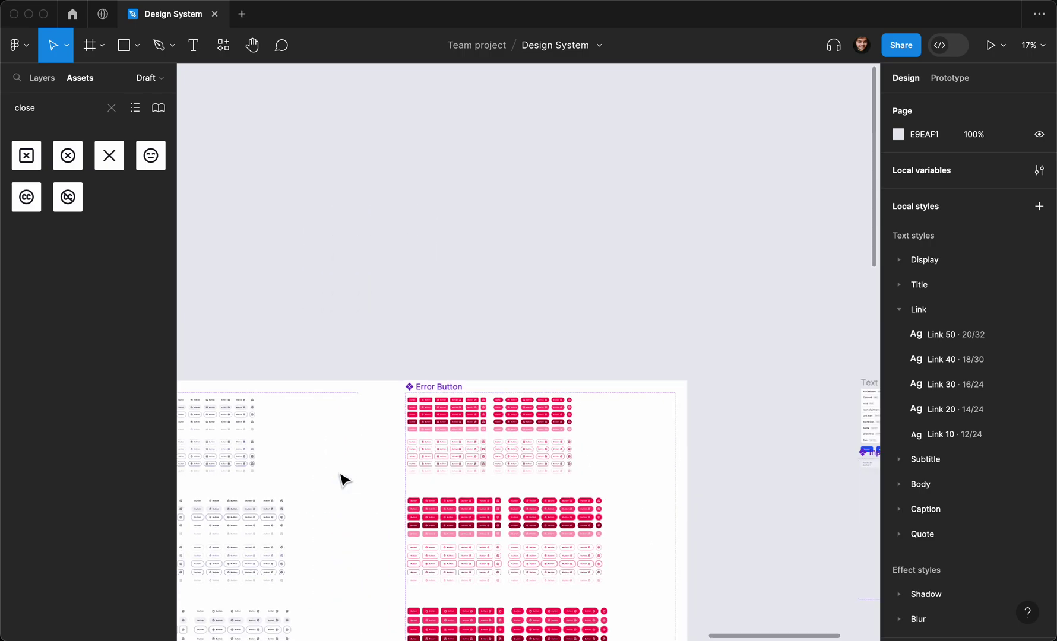
scroll(345, 480, left, 15)
scroll(345, 480, up, 3)
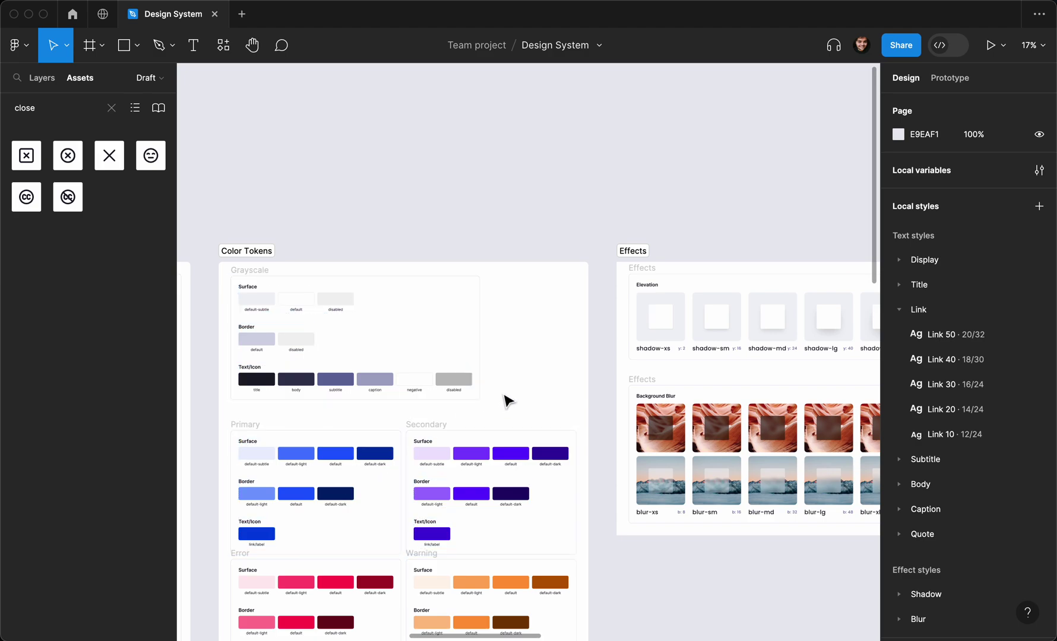
scroll(427, 347, left, 4)
scroll(426, 347, down, 3)
scroll(426, 346, left, 8)
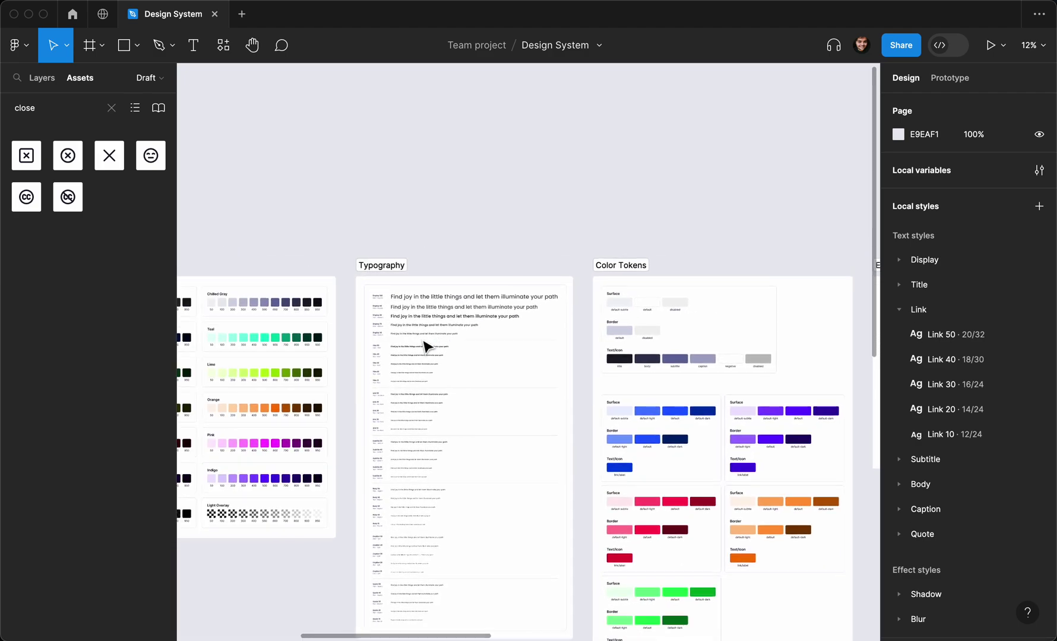
scroll(302, 314, left, 2)
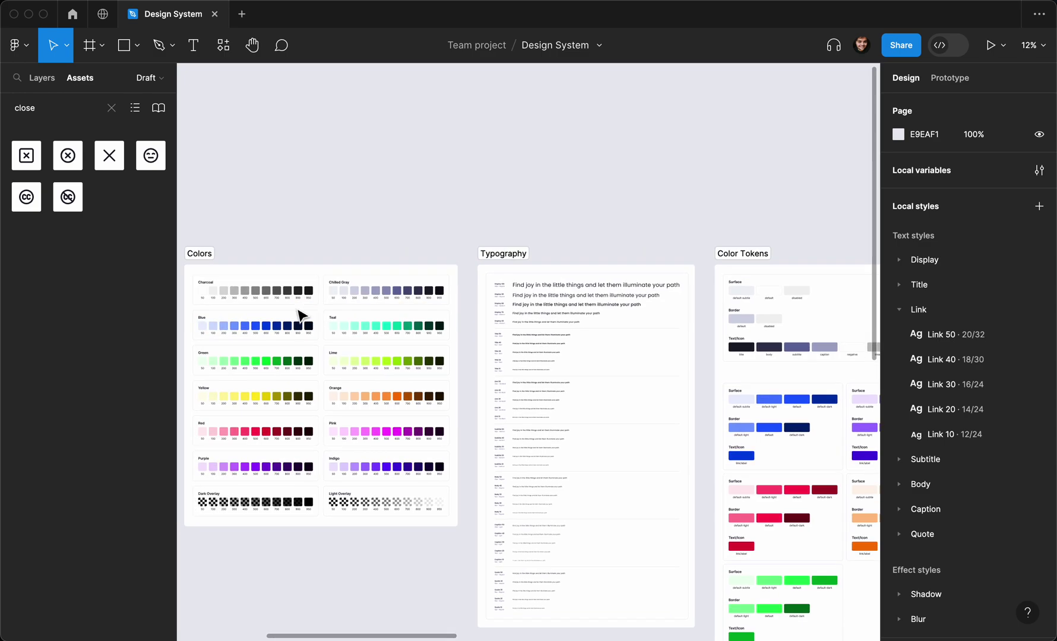
scroll(301, 315, right, 15)
scroll(302, 314, right, 15)
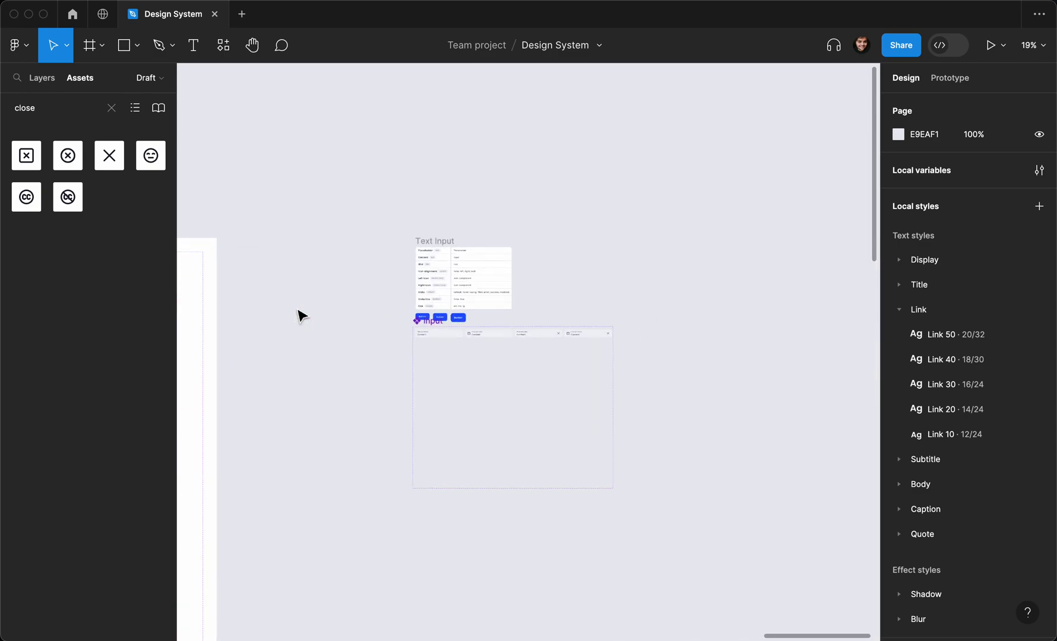
scroll(301, 314, up, 5)
scroll(301, 314, up, 2)
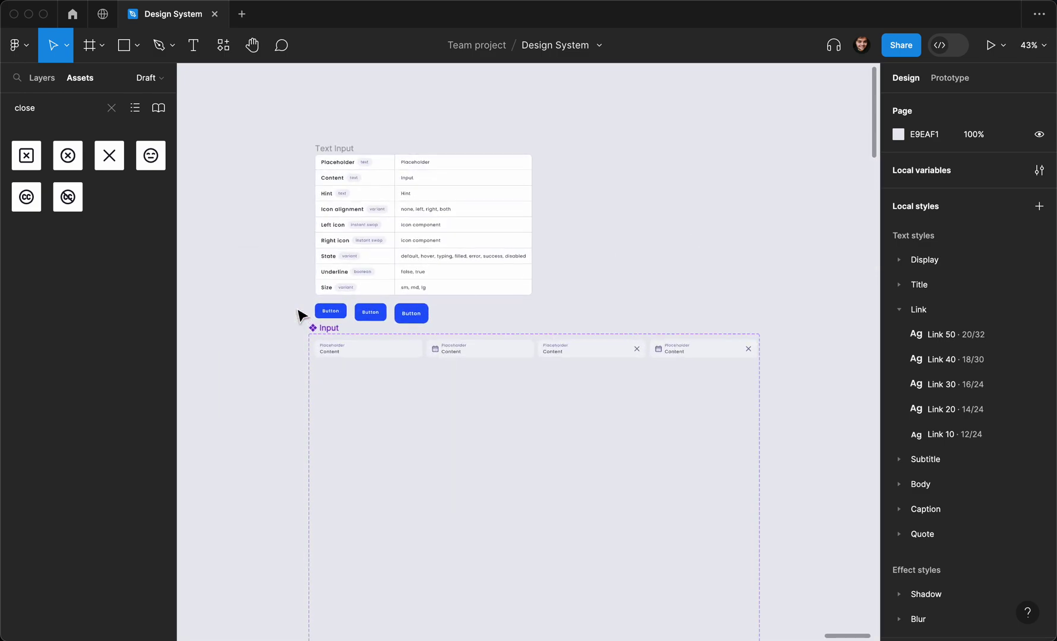